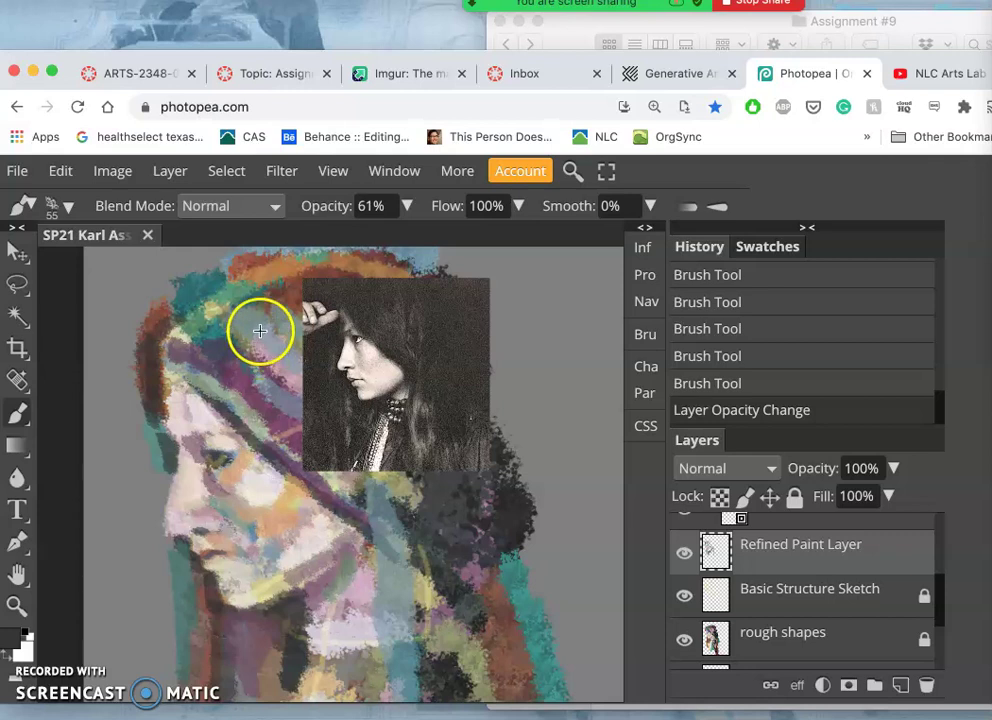
- Blend sampled tan and brown brush strokes into the front hair above the forehead on the Refined Paint Layer
{"action": "left_click", "coordinate": [279, 275], "text": "alt"}
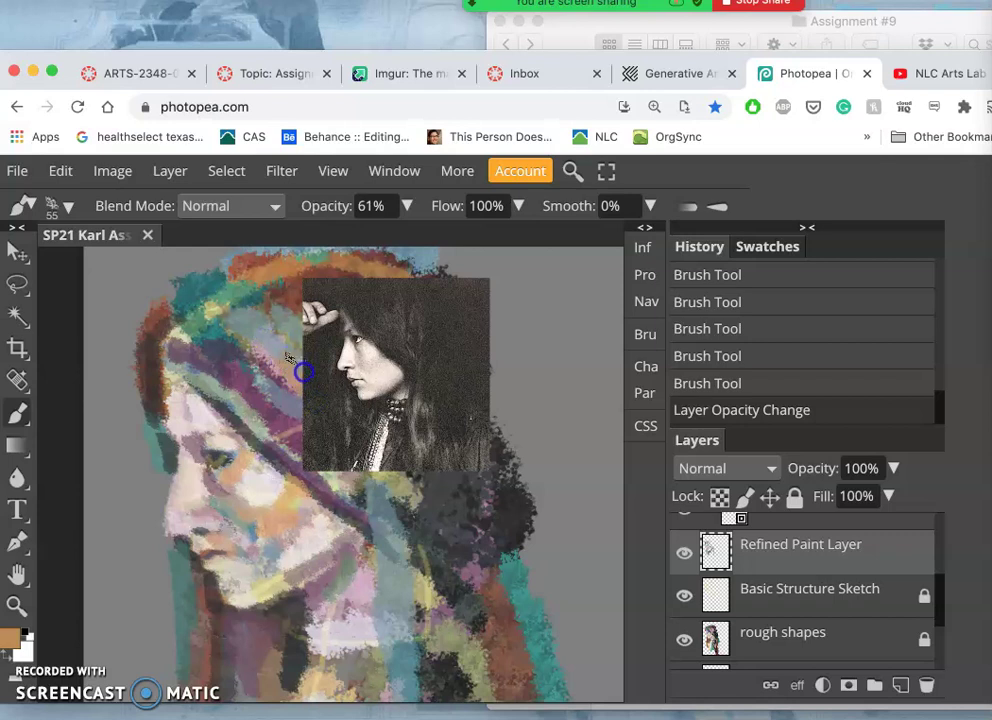
{"action": "mouse_move", "coordinate": [355, 402]}
{"action": "left_mouse_down"}
{"action": "mouse_move", "coordinate": [305, 455]}
{"action": "mouse_move", "coordinate": [186, 387]}
{"action": "mouse_move", "coordinate": [177, 378]}
{"action": "mouse_move", "coordinate": [198, 372]}
{"action": "mouse_move", "coordinate": [184, 337]}
{"action": "left_mouse_up"}
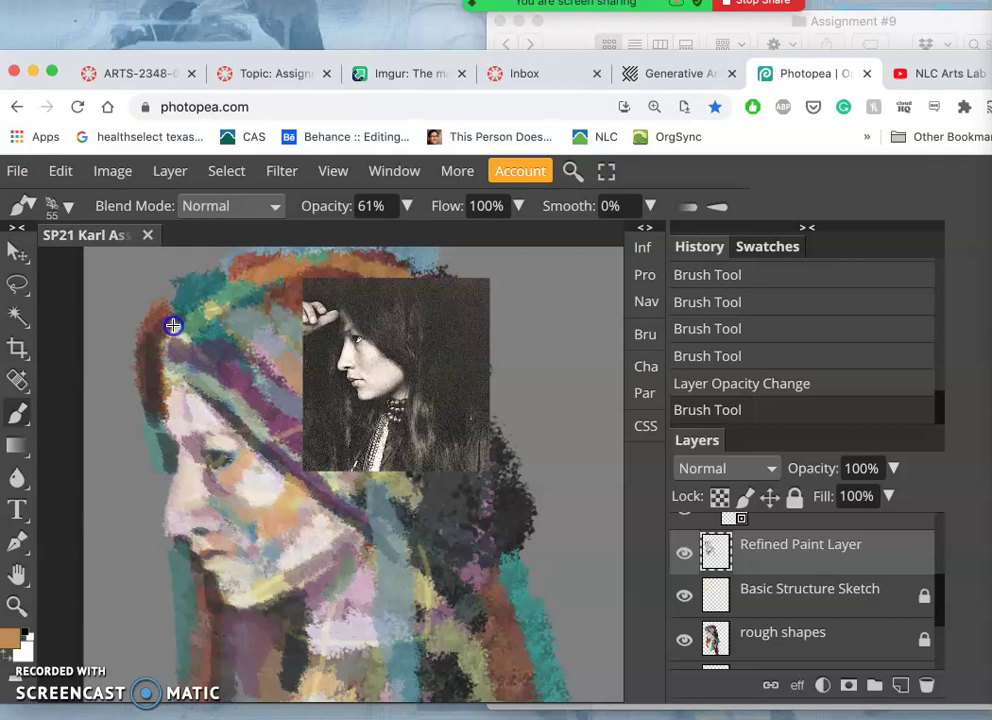
{"action": "left_click", "coordinate": [162, 343], "text": "alt"}
{"action": "mouse_move", "coordinate": [183, 374]}
{"action": "left_mouse_down"}
{"action": "mouse_move", "coordinate": [166, 325]}
{"action": "mouse_move", "coordinate": [162, 332]}
{"action": "left_mouse_up"}
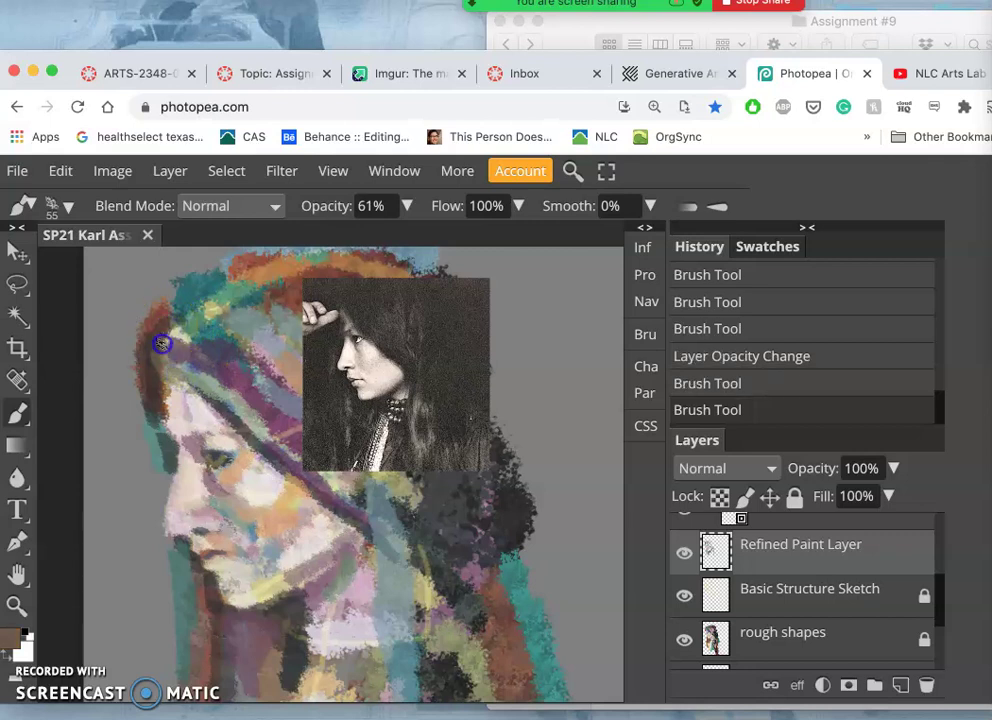
{"action": "mouse_move", "coordinate": [212, 400]}
{"action": "left_mouse_down"}
{"action": "mouse_move", "coordinate": [215, 339]}
{"action": "mouse_move", "coordinate": [204, 343]}
{"action": "mouse_move", "coordinate": [174, 317]}
{"action": "mouse_move", "coordinate": [193, 301]}
{"action": "left_mouse_up"}
- Paint a slate-blue stroke sampled from the hair across the front hair above the hairline
{"action": "left_click", "coordinate": [194, 303], "text": "alt"}
{"action": "left_click", "coordinate": [184, 332], "text": "alt"}
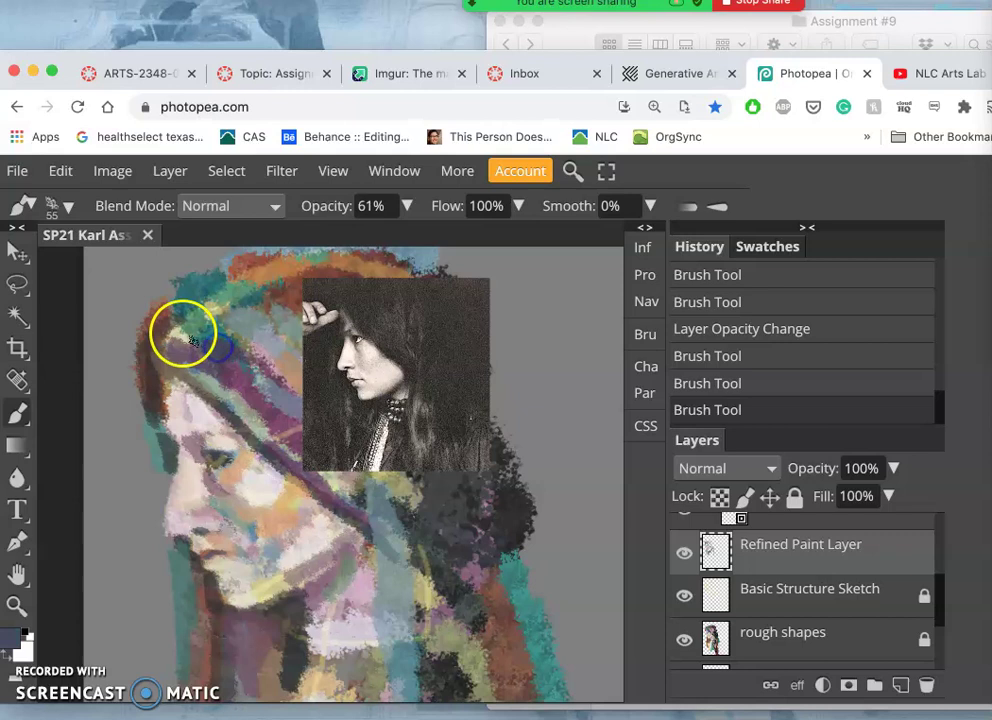
{"action": "mouse_move", "coordinate": [163, 351]}
{"action": "left_mouse_down"}
{"action": "mouse_move", "coordinate": [266, 390]}
{"action": "mouse_move", "coordinate": [256, 399]}
{"action": "left_mouse_up"}
- Paint sampled purple along the front hair edge and down beside the brow, and pick up the pale skin color
{"action": "left_click", "coordinate": [256, 399]}
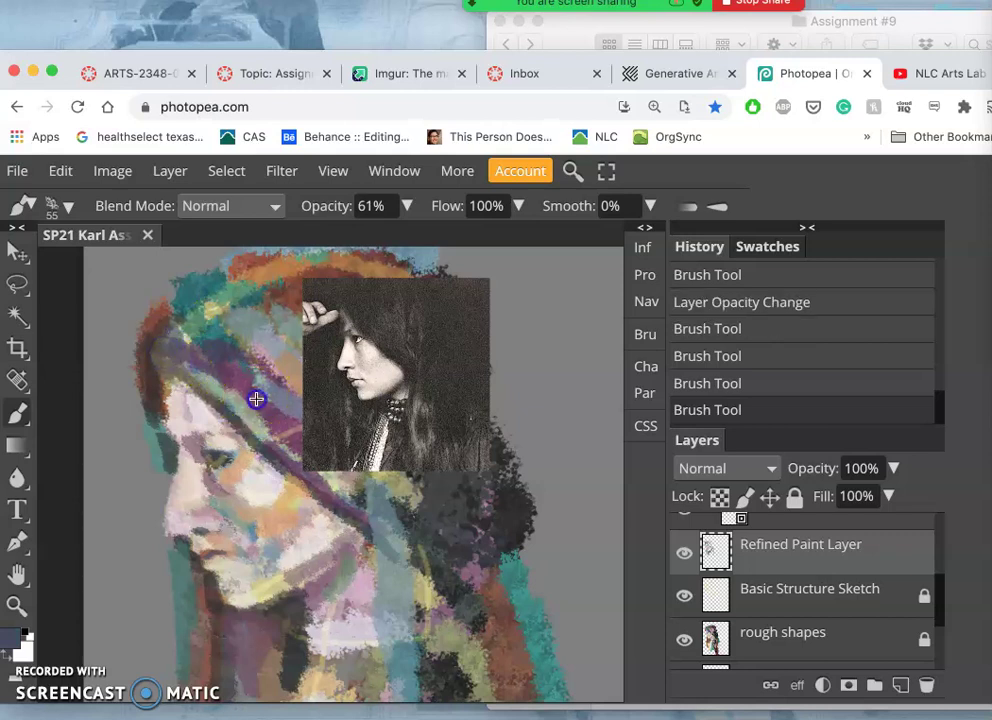
{"action": "left_click", "coordinate": [166, 348]}
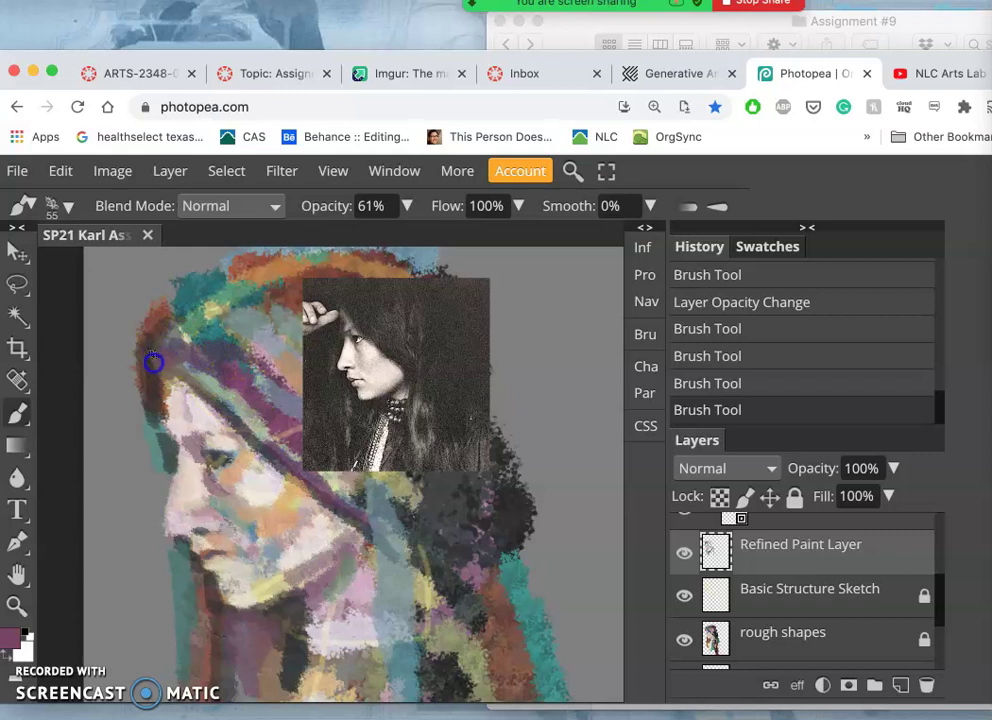
{"action": "left_click_drag", "start_coordinate": [155, 383], "coordinate": [157, 390]}
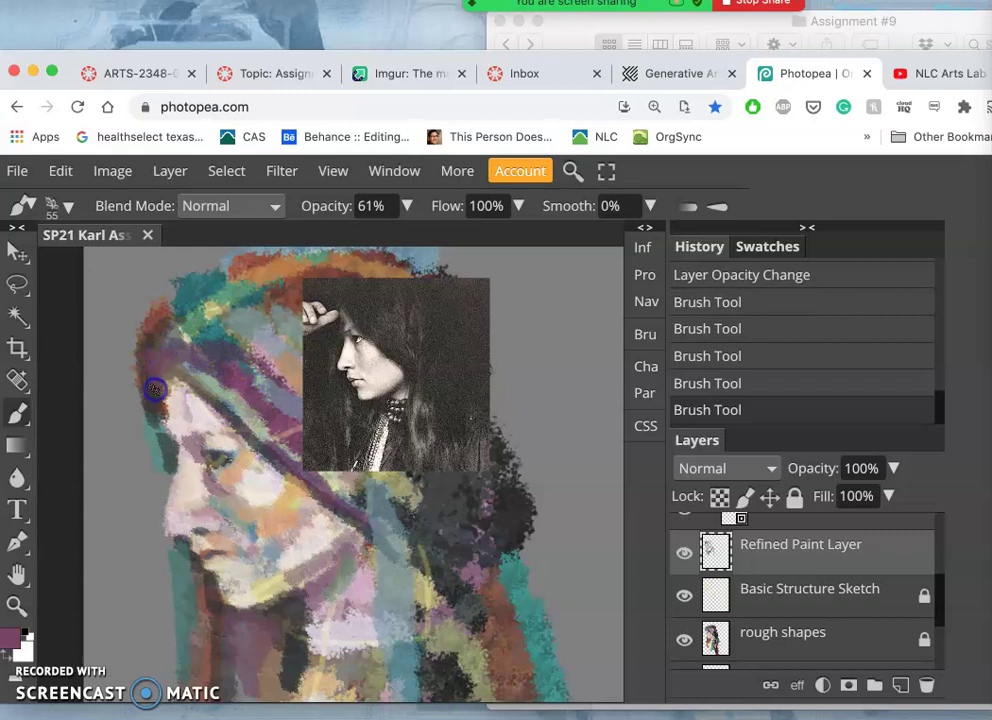
{"action": "left_click", "coordinate": [169, 469]}
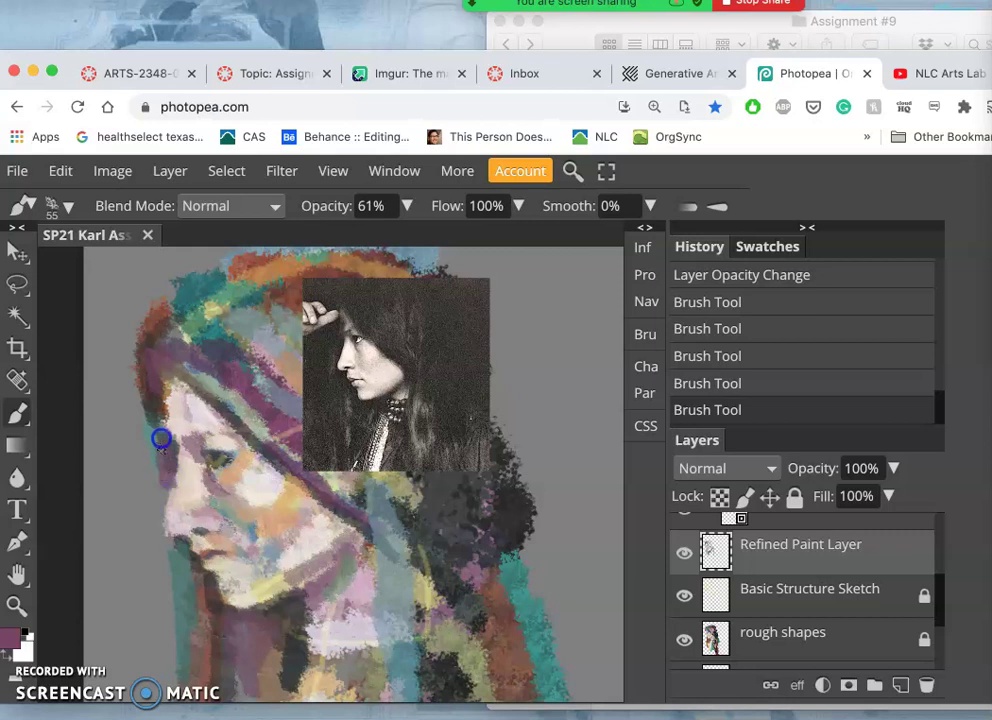
{"action": "left_click_drag", "start_coordinate": [159, 430], "coordinate": [199, 465]}
{"action": "left_click", "coordinate": [192, 488]}
{"action": "left_click", "coordinate": [192, 488], "text": "alt"}
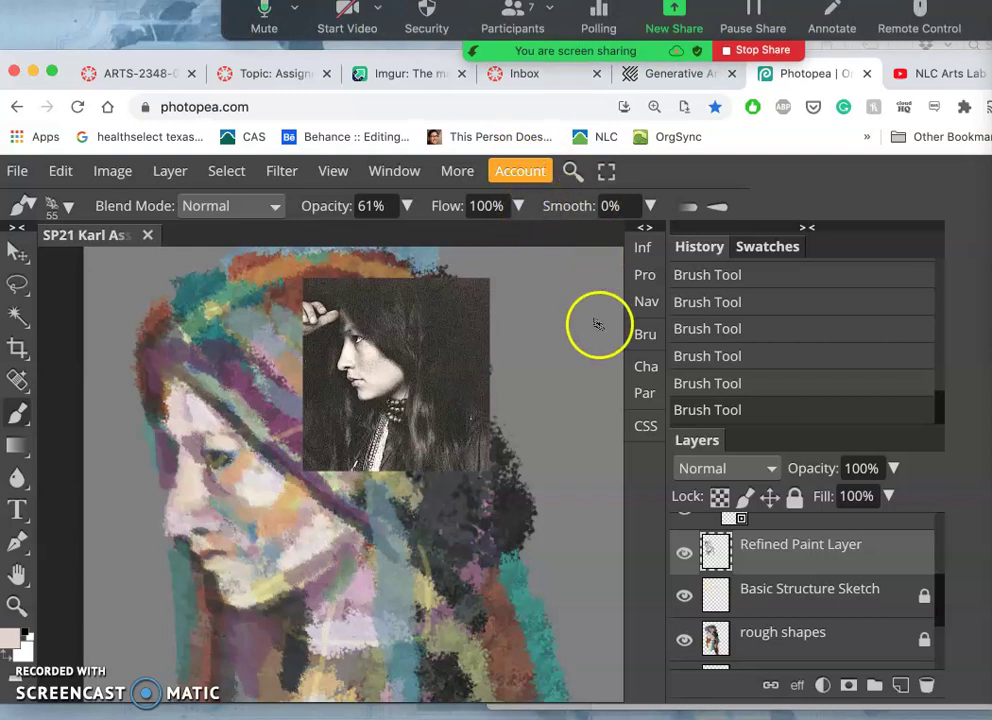
- Work olive and purple strokes sampled from the painting into the hair at the front of the crown
{"action": "left_click", "coordinate": [222, 310], "text": "alt"}
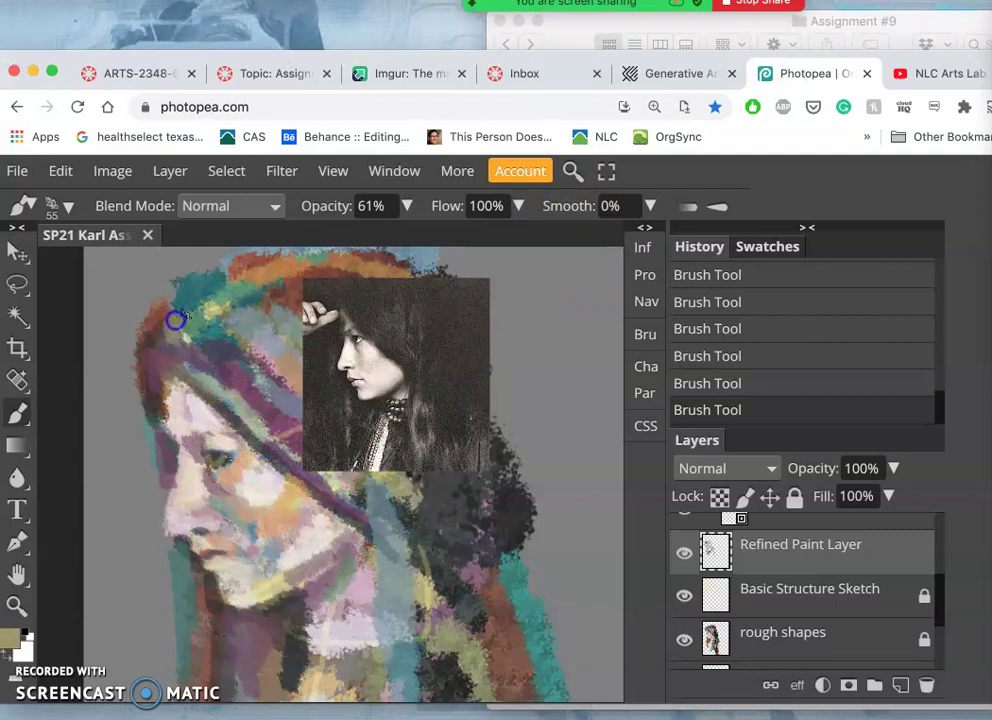
{"action": "left_click", "coordinate": [228, 361], "text": "alt"}
{"action": "mouse_move", "coordinate": [175, 307]}
{"action": "left_mouse_down"}
{"action": "mouse_move", "coordinate": [224, 332]}
{"action": "mouse_move", "coordinate": [234, 357]}
{"action": "left_mouse_up"}
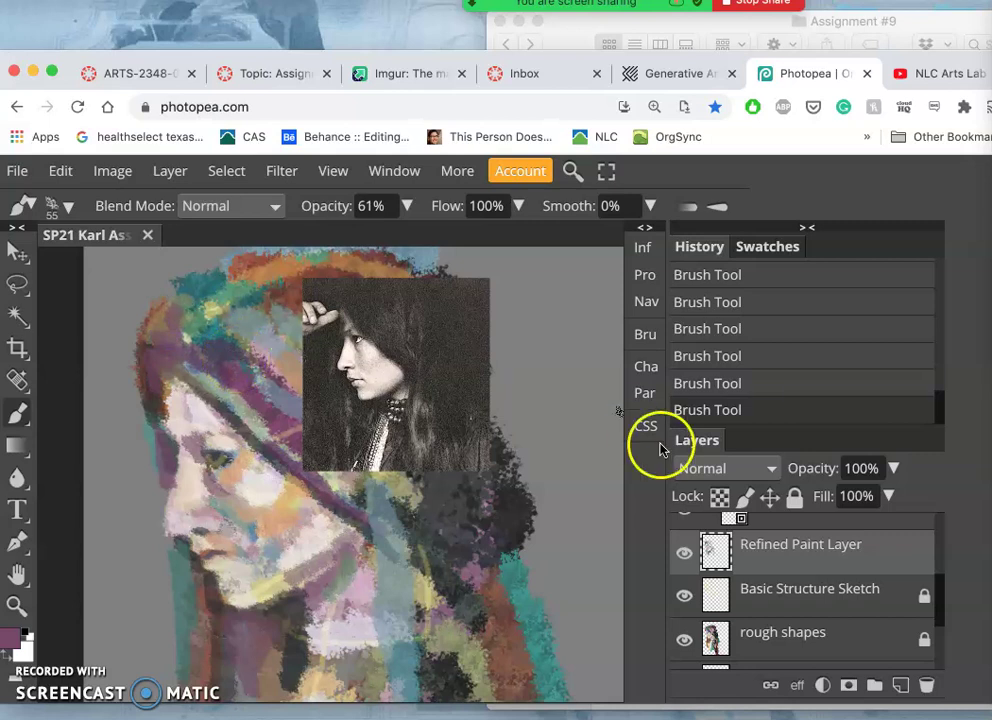
- Paint peach sampled from the cheek down the bridge of the nose
{"action": "left_click", "coordinate": [285, 290], "text": "alt"}
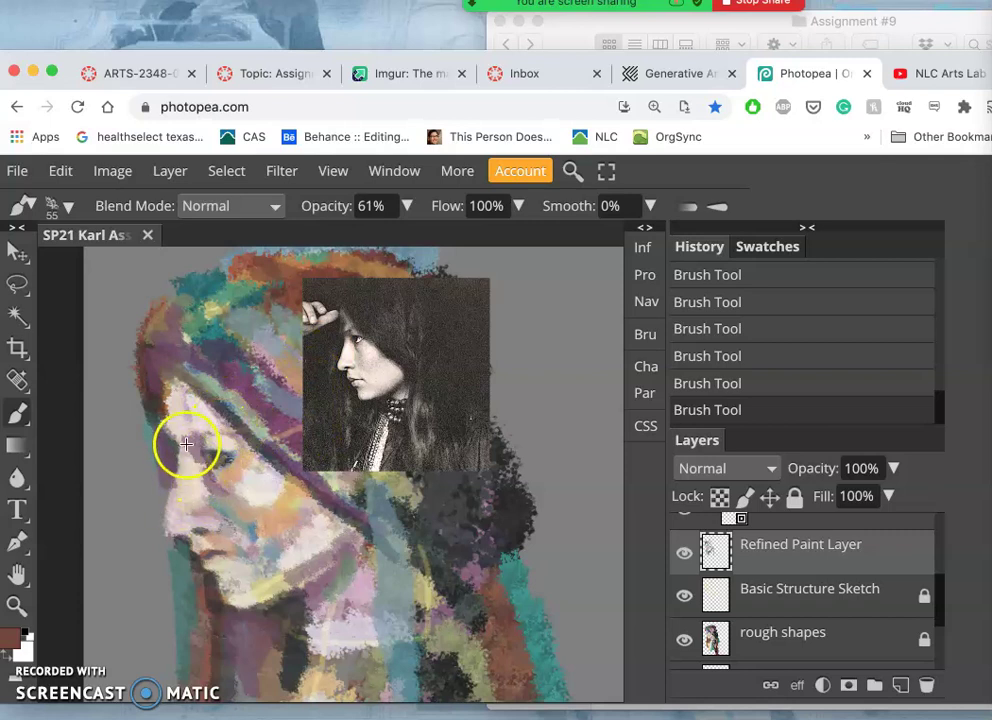
{"action": "left_click", "coordinate": [233, 475], "text": "alt"}
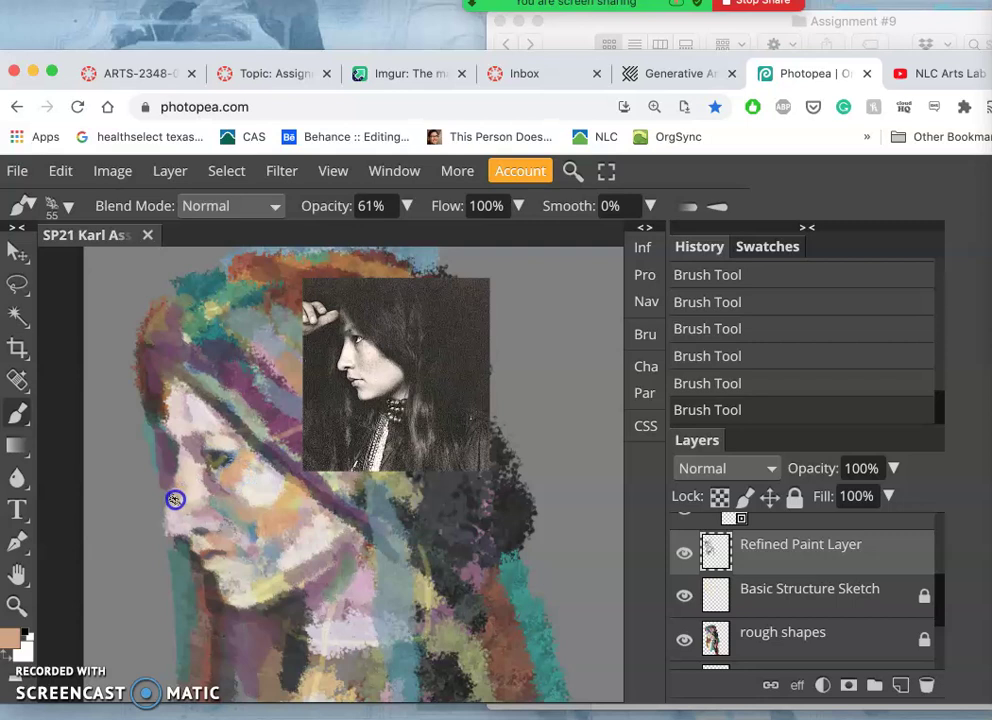
{"action": "mouse_move", "coordinate": [183, 473]}
{"action": "left_mouse_down"}
{"action": "mouse_move", "coordinate": [244, 525]}
{"action": "mouse_move", "coordinate": [239, 461]}
{"action": "mouse_move", "coordinate": [210, 505]}
{"action": "mouse_move", "coordinate": [215, 476]}
{"action": "mouse_move", "coordinate": [185, 456]}
{"action": "left_mouse_up"}
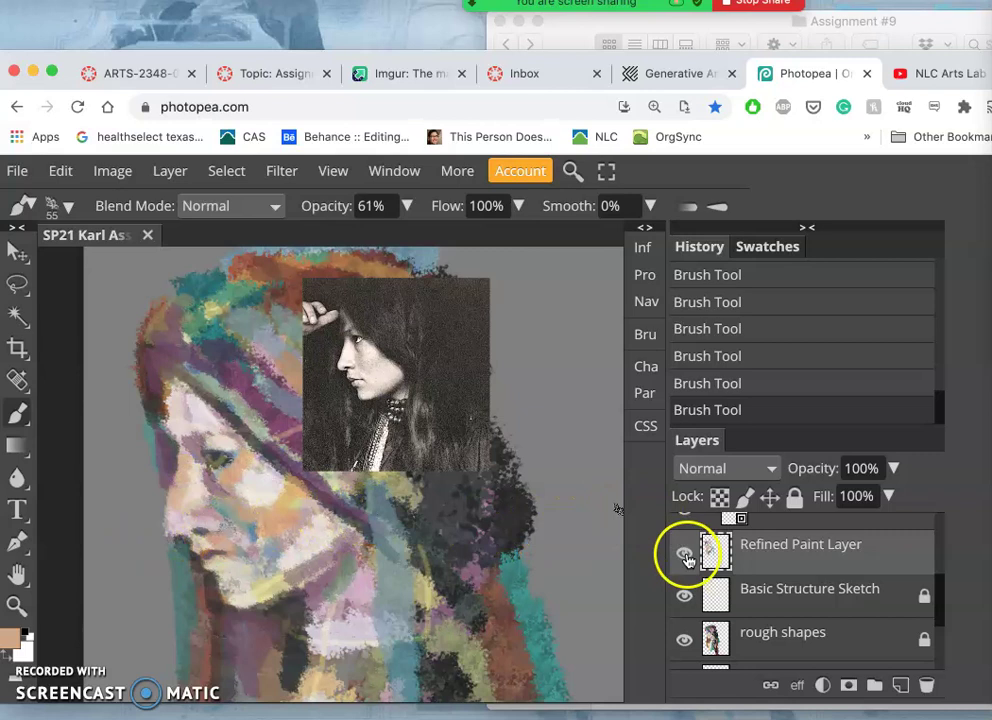
- Compare the painting with and without the Refined Paint Layer, also checking the rough shapes layer's visibility
{"action": "left_click", "coordinate": [685, 556]}
{"action": "left_click", "coordinate": [714, 642]}
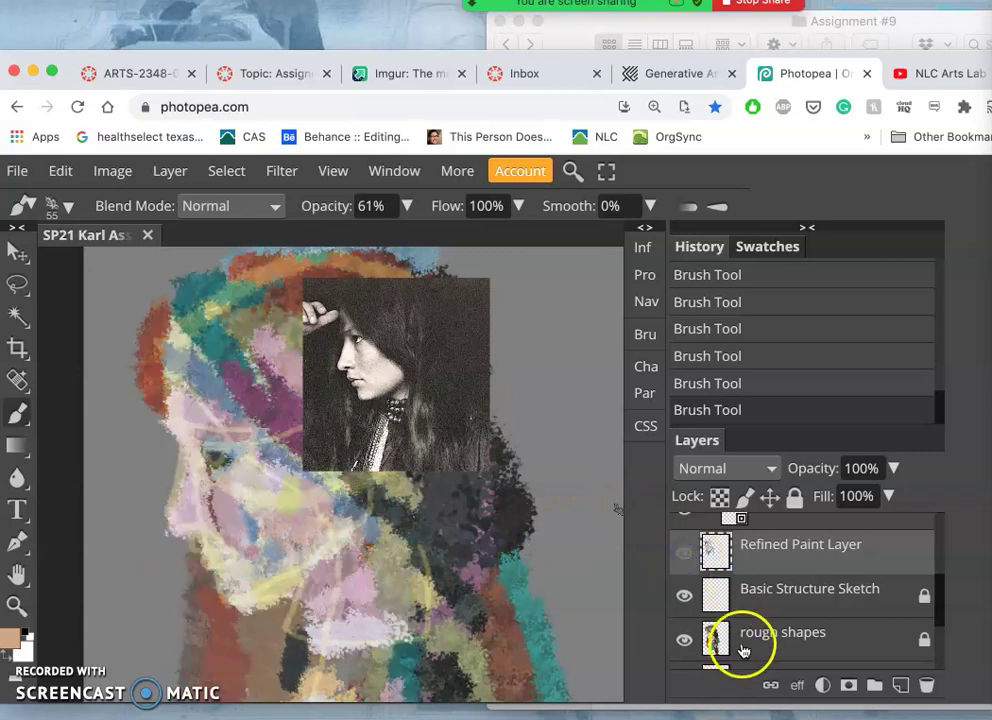
{"action": "left_click", "coordinate": [685, 641]}
{"action": "left_click", "coordinate": [685, 641]}
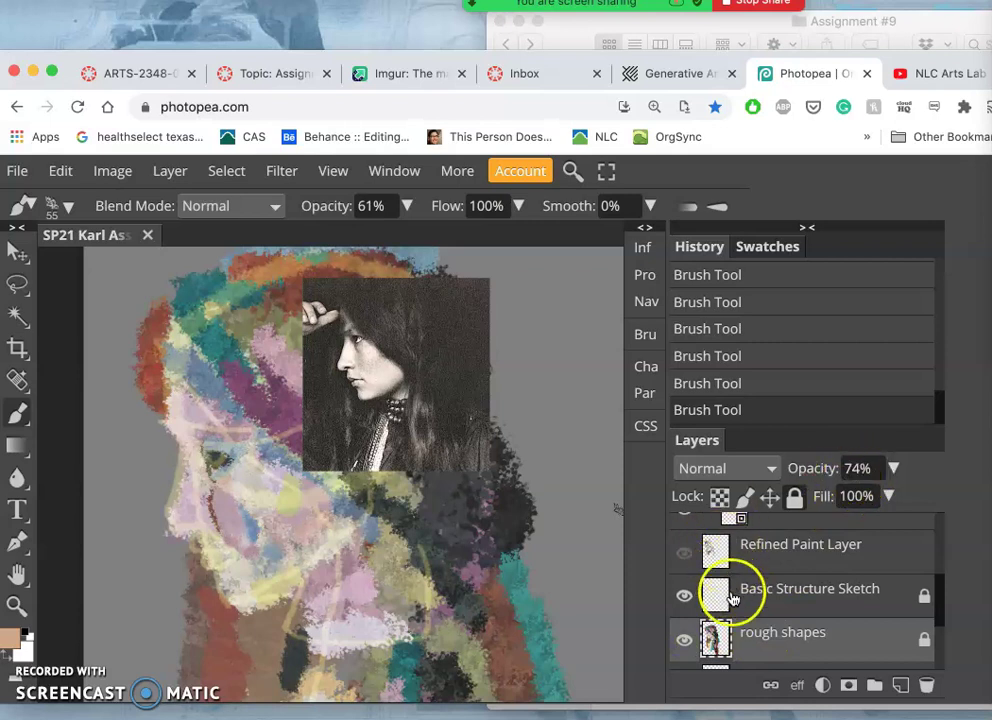
{"action": "left_click", "coordinate": [686, 553]}
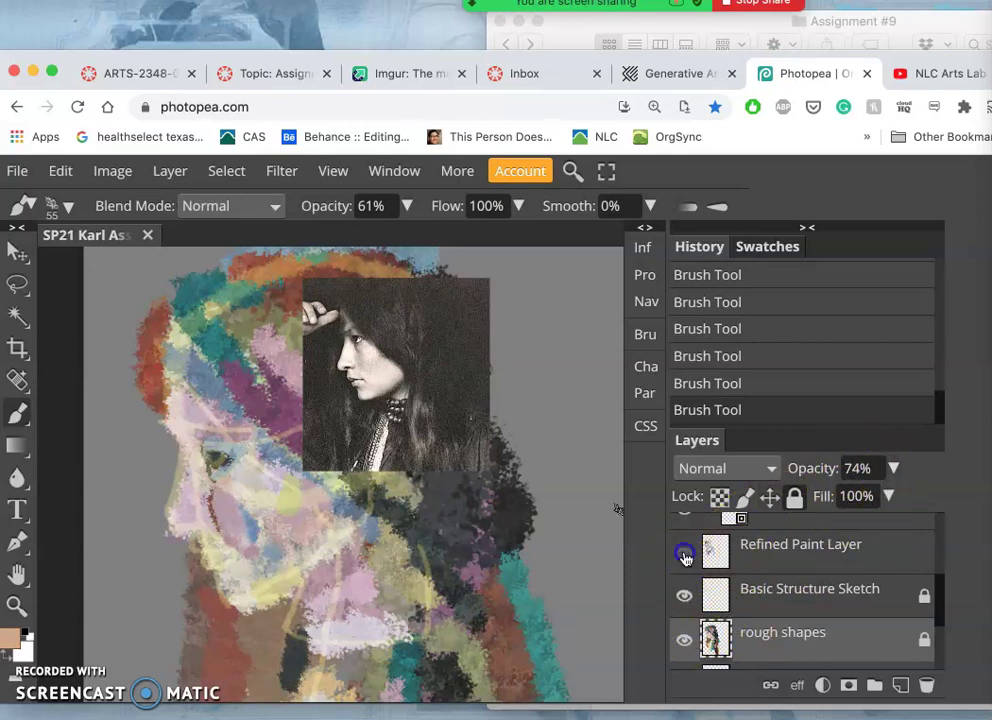
- Try the rough shapes layer at 0% and 100% opacity, and set it to 70%
{"action": "left_click", "coordinate": [841, 646]}
{"action": "left_click", "coordinate": [893, 468]}
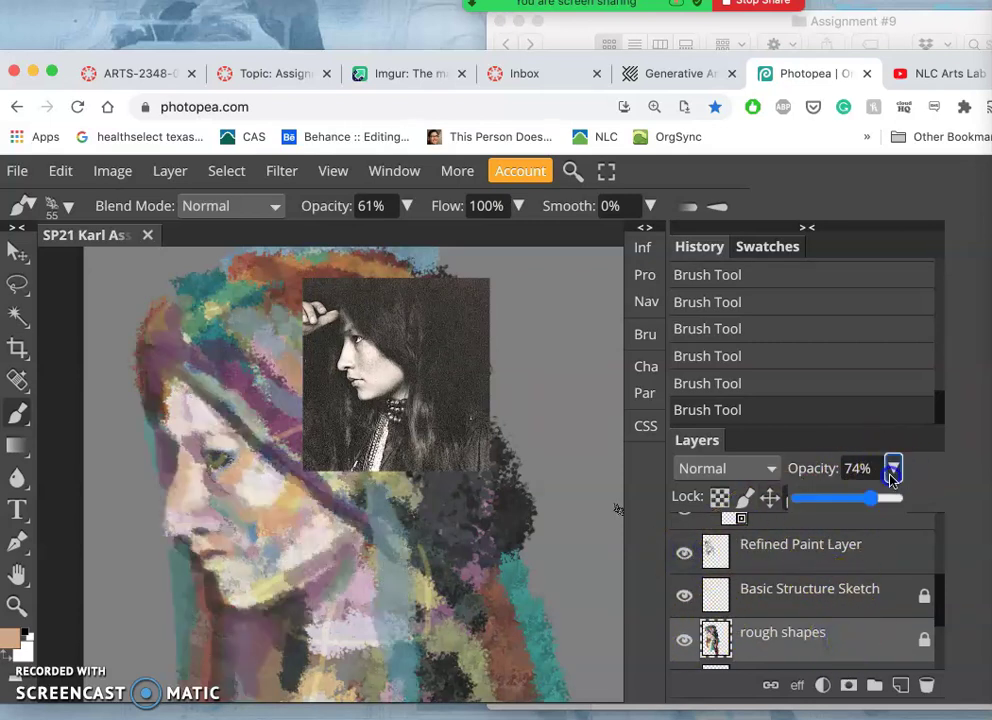
{"action": "left_click_drag", "start_coordinate": [880, 497], "coordinate": [750, 498]}
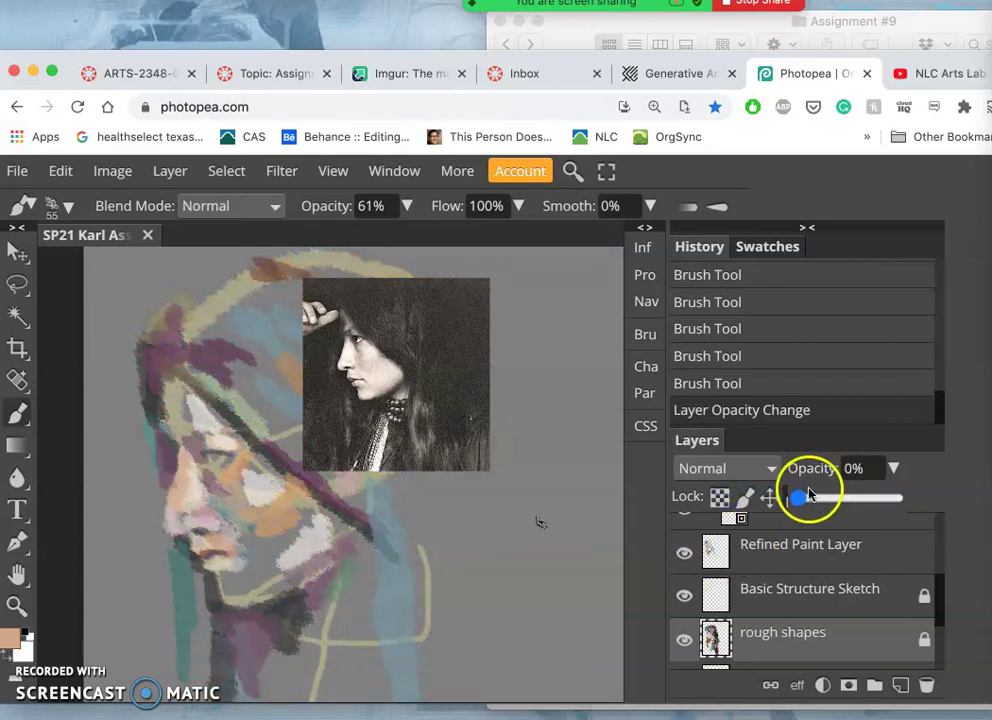
{"action": "left_click_drag", "start_coordinate": [807, 503], "coordinate": [932, 491]}
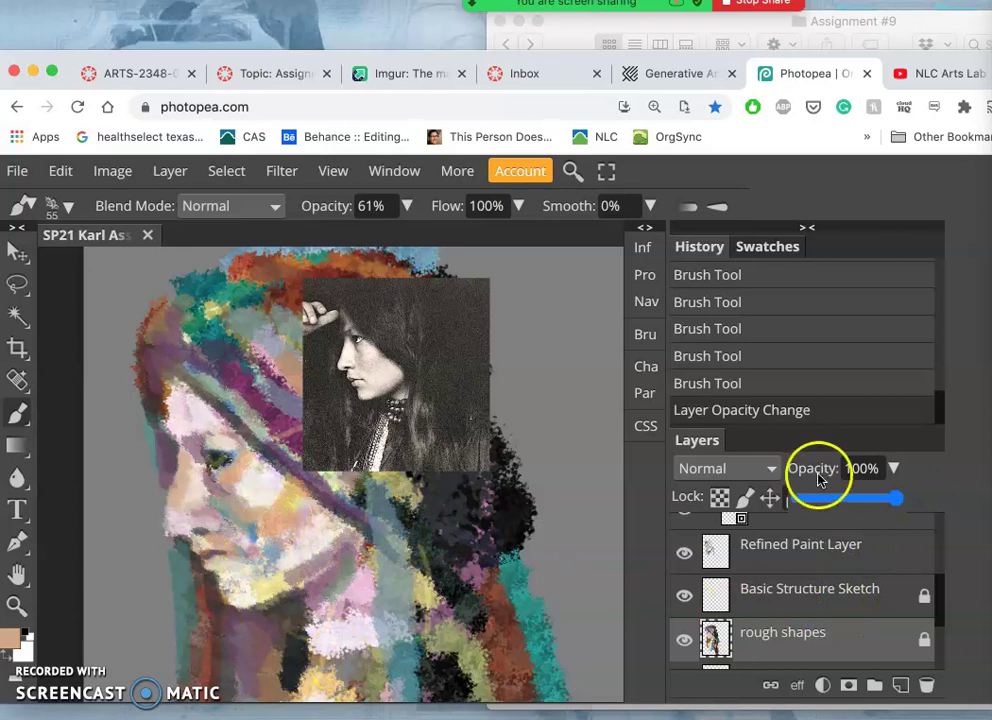
{"action": "left_click_drag", "start_coordinate": [892, 497], "coordinate": [859, 499]}
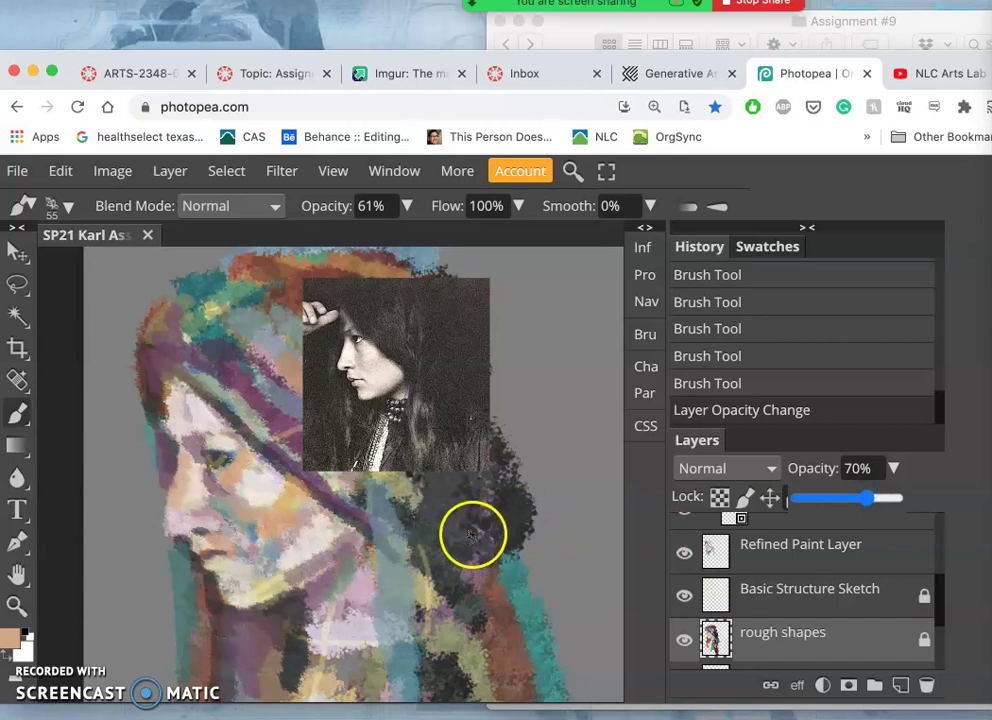
- Compare the portrait against white and gray backgrounds by temporarily hiding the Blank White Canvas copy layer
{"action": "scroll", "coordinate": [770, 622], "scroll_direction": "down", "scroll_amount": 3}
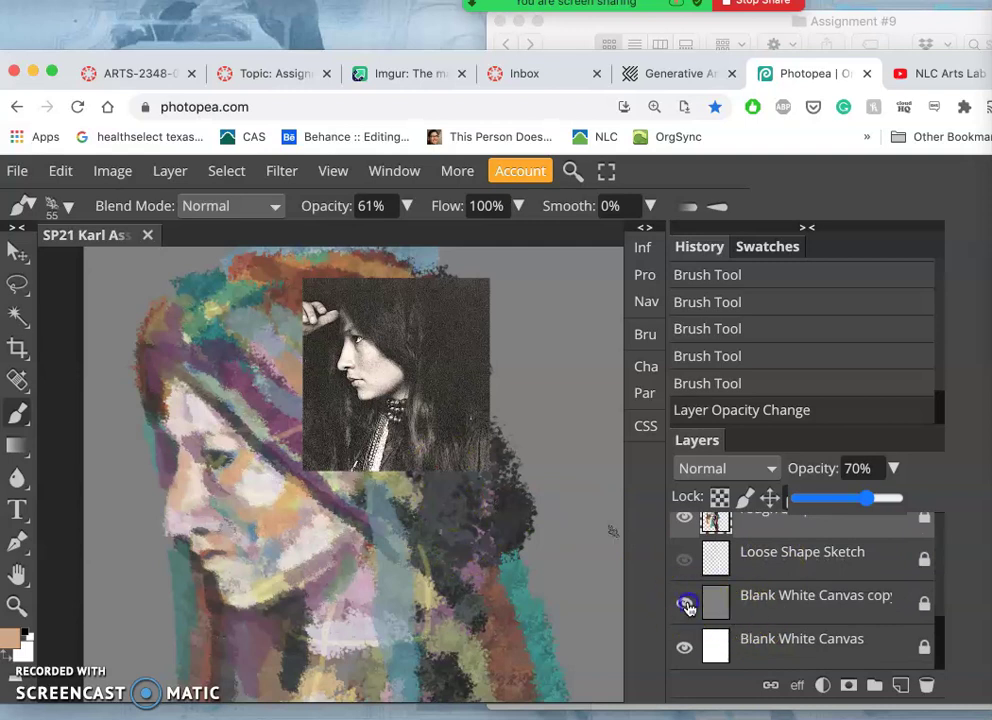
{"action": "left_click", "coordinate": [686, 605]}
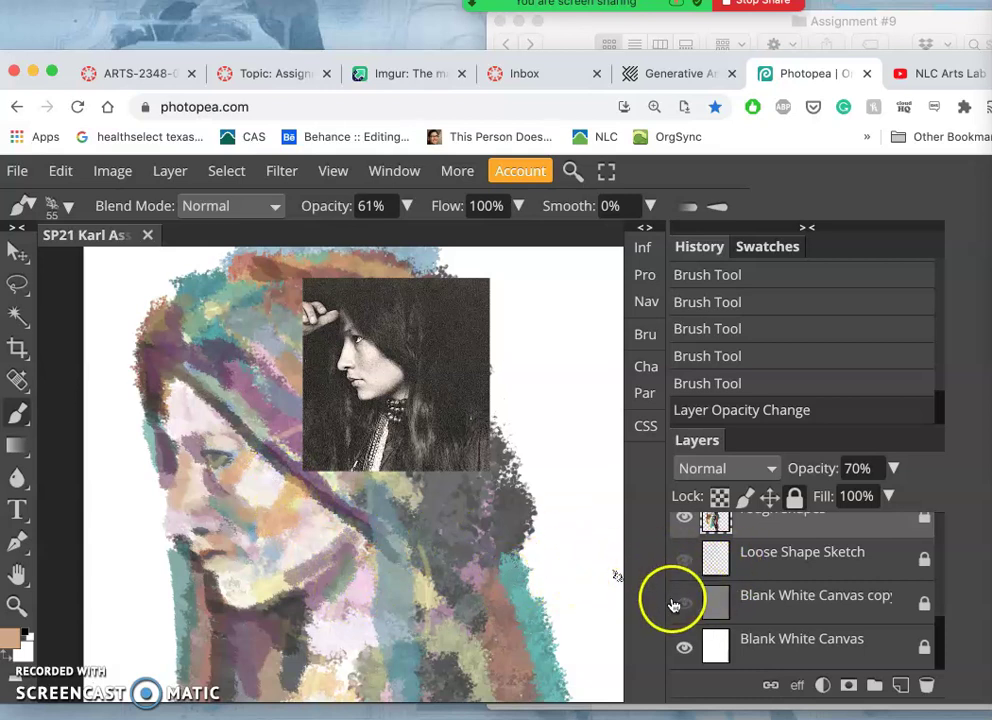
{"action": "scroll", "coordinate": [755, 573], "scroll_direction": "up", "scroll_amount": 2}
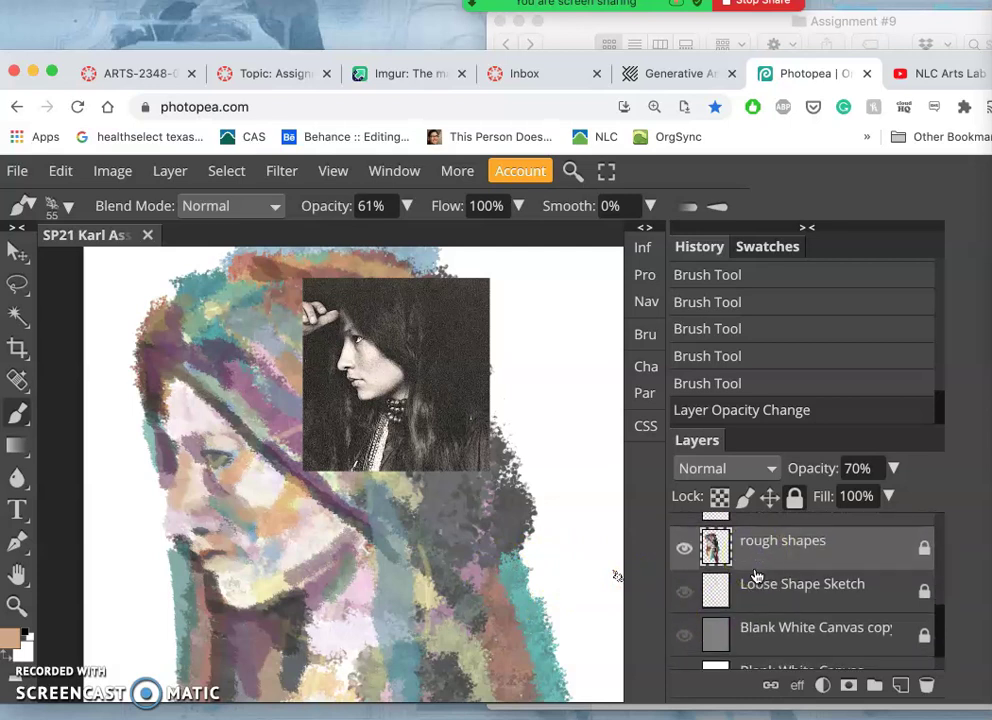
{"action": "left_click", "coordinate": [682, 637]}
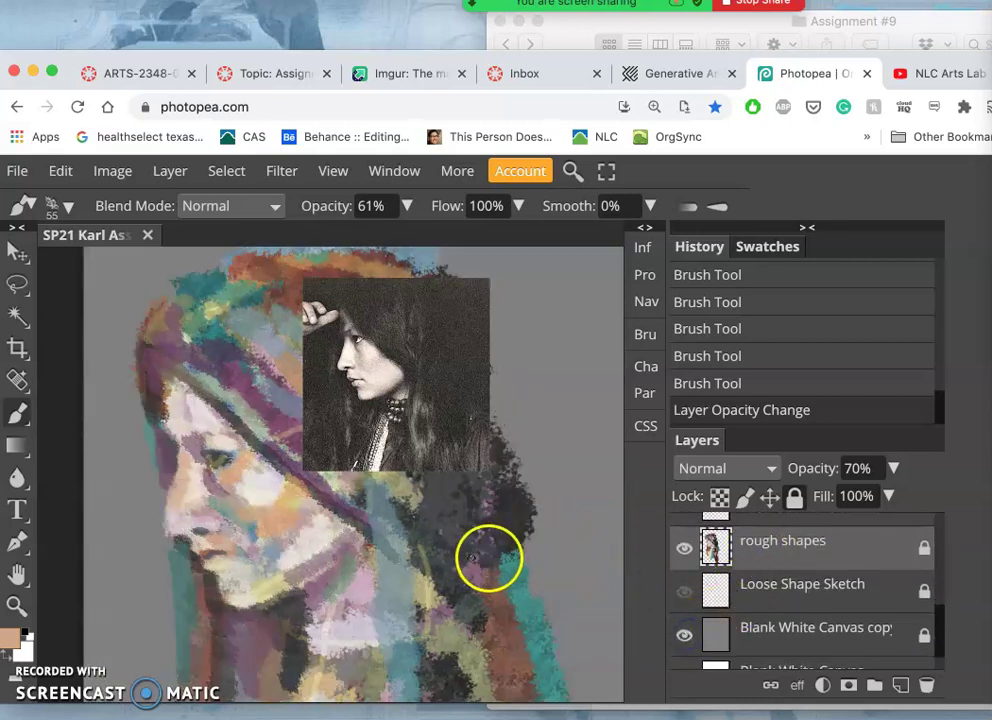
- Make rough shapes the active layer
{"action": "scroll", "coordinate": [828, 580], "scroll_direction": "up", "scroll_amount": 2}
{"action": "scroll", "coordinate": [828, 580], "scroll_direction": "down", "scroll_amount": 1}
{"action": "scroll", "coordinate": [828, 576], "scroll_direction": "up", "scroll_amount": 2}
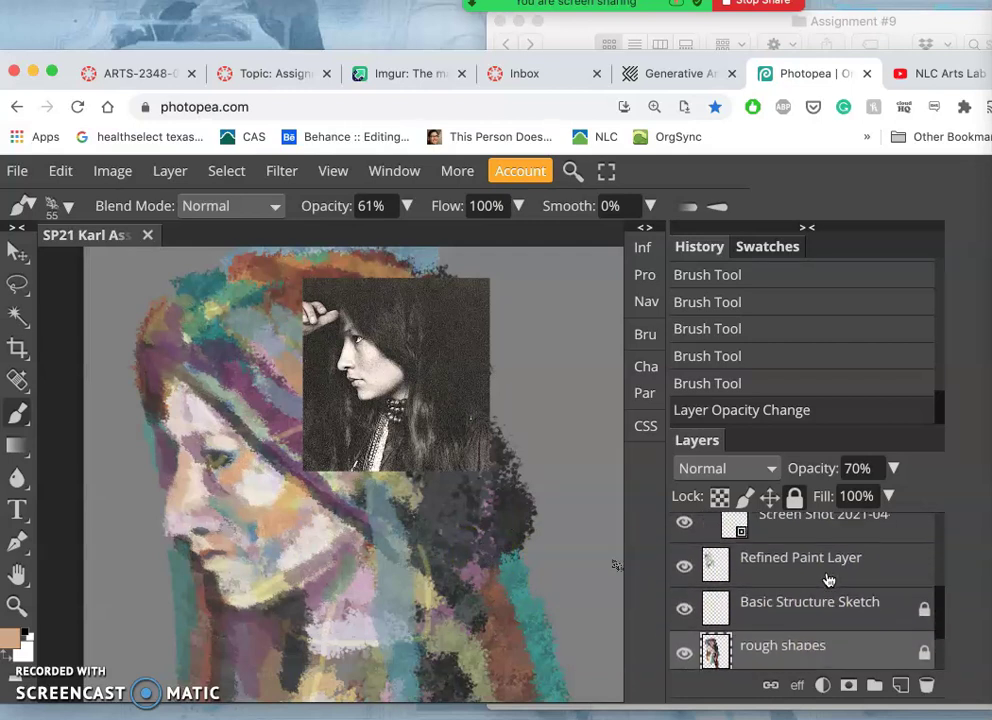
{"action": "scroll", "coordinate": [828, 580], "scroll_direction": "down", "scroll_amount": 1}
{"action": "left_click", "coordinate": [795, 623]}
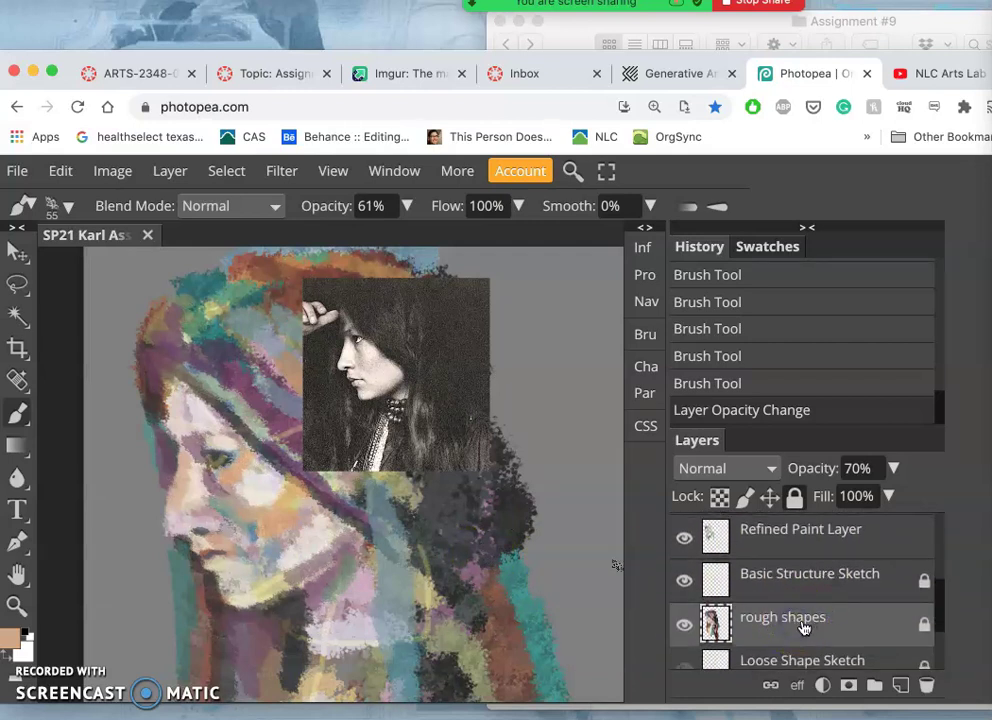
- Hide the References group and select the empty background around the figure with the Magic Wand
{"action": "key", "text": "super+minus"}
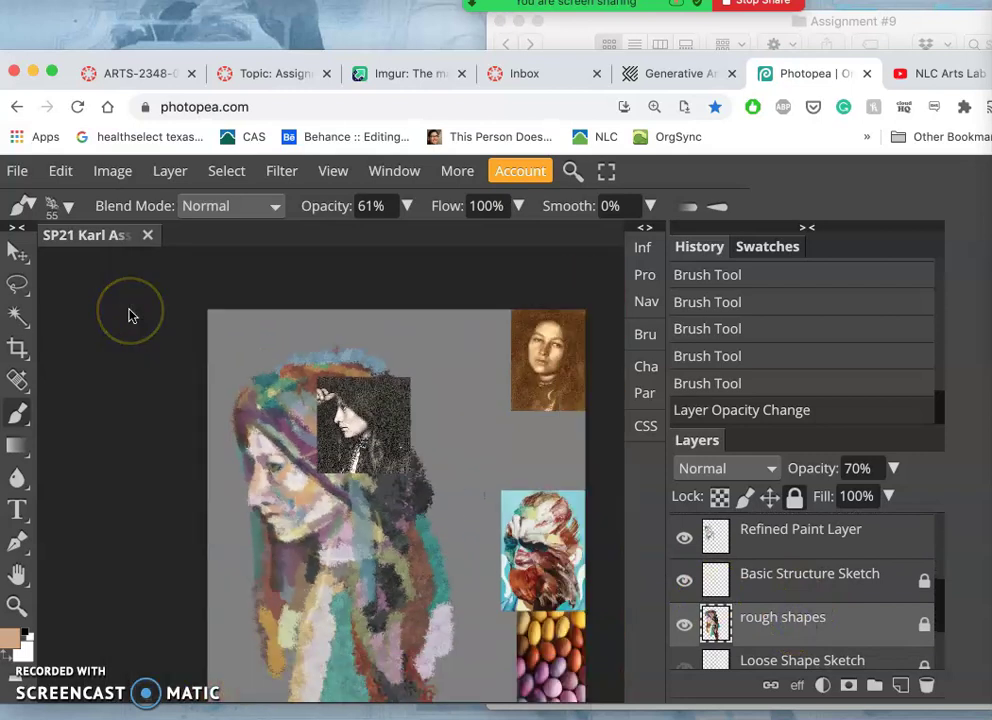
{"action": "scroll", "coordinate": [780, 570], "scroll_direction": "down", "scroll_amount": 5}
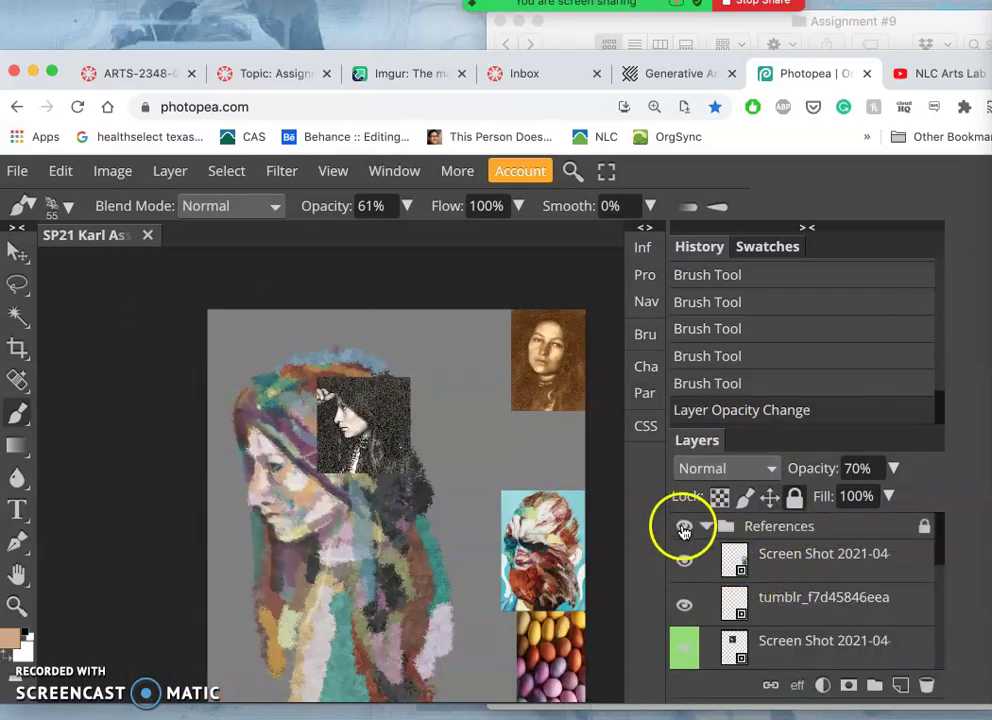
{"action": "left_click", "coordinate": [684, 530]}
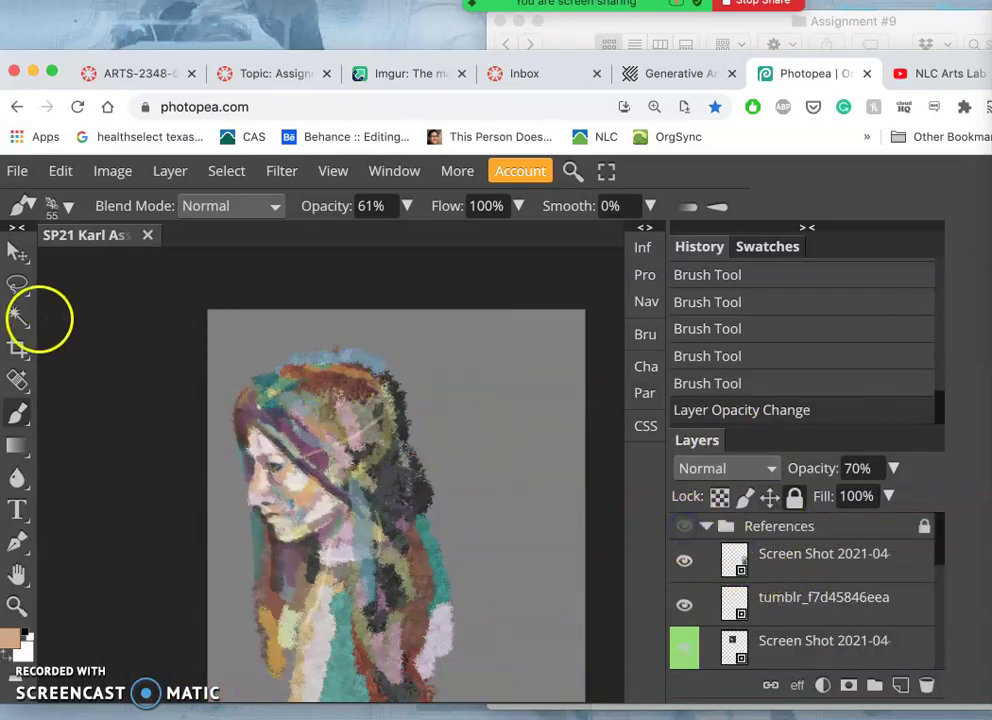
{"action": "left_click", "coordinate": [18, 318]}
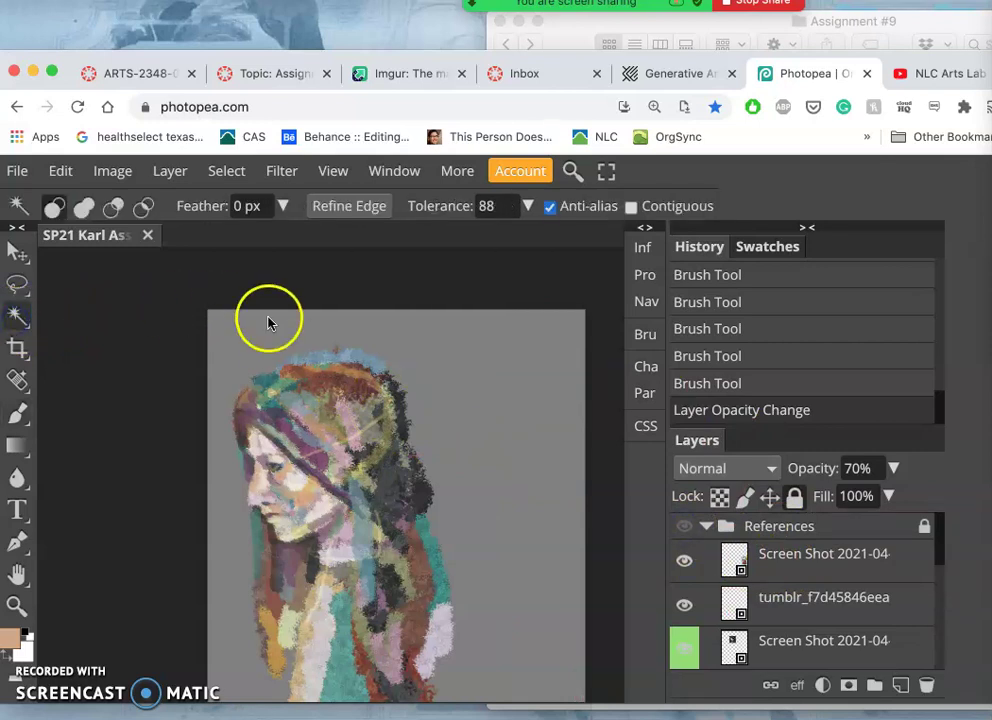
{"action": "left_click", "coordinate": [267, 345]}
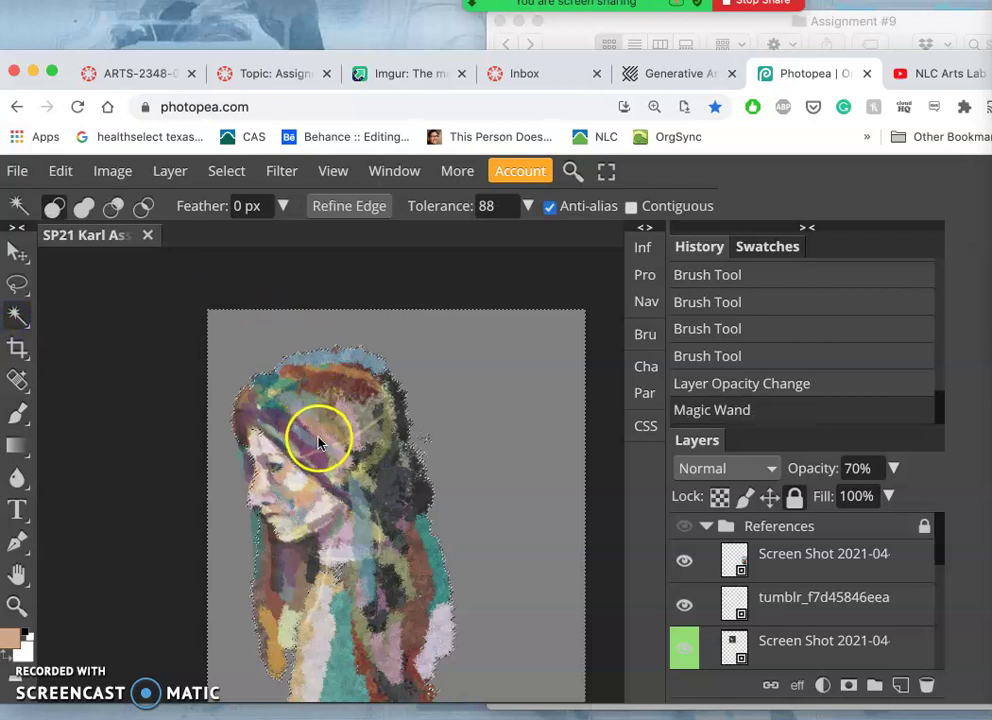
- Invert the selection and copy the figure-shaped area of the Blank White Canvas copy layer to a new layer
{"action": "scroll", "coordinate": [770, 596], "scroll_direction": "down", "scroll_amount": 2}
{"action": "scroll", "coordinate": [770, 596], "scroll_direction": "down", "scroll_amount": 5}
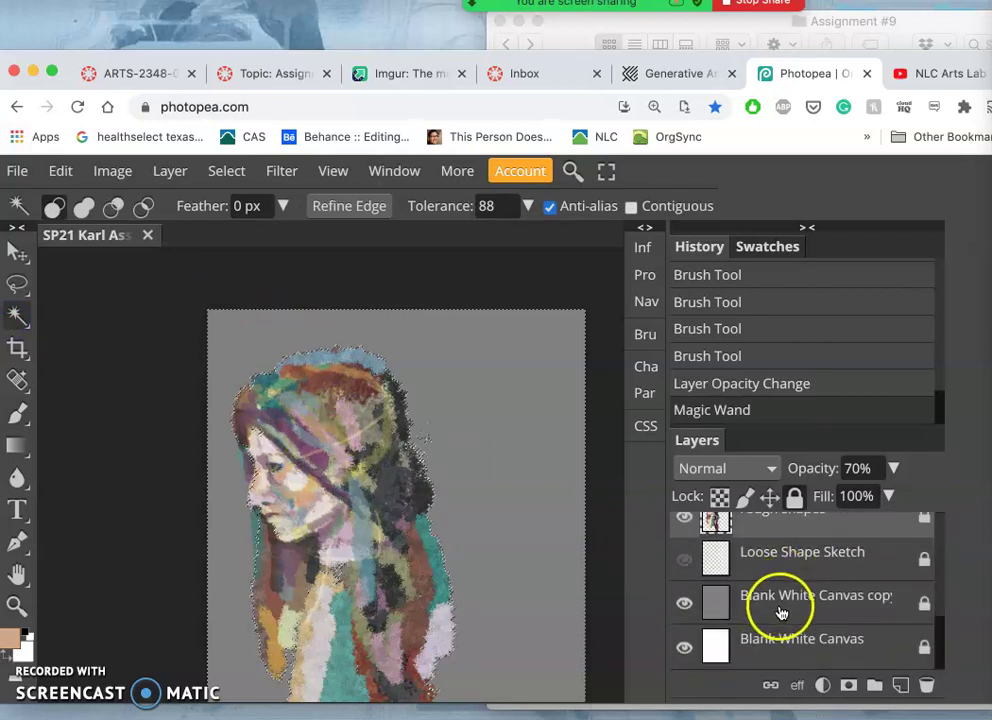
{"action": "left_click", "coordinate": [781, 612]}
{"action": "left_click", "coordinate": [685, 603]}
{"action": "left_click", "coordinate": [685, 603]}
{"action": "left_click", "coordinate": [742, 611]}
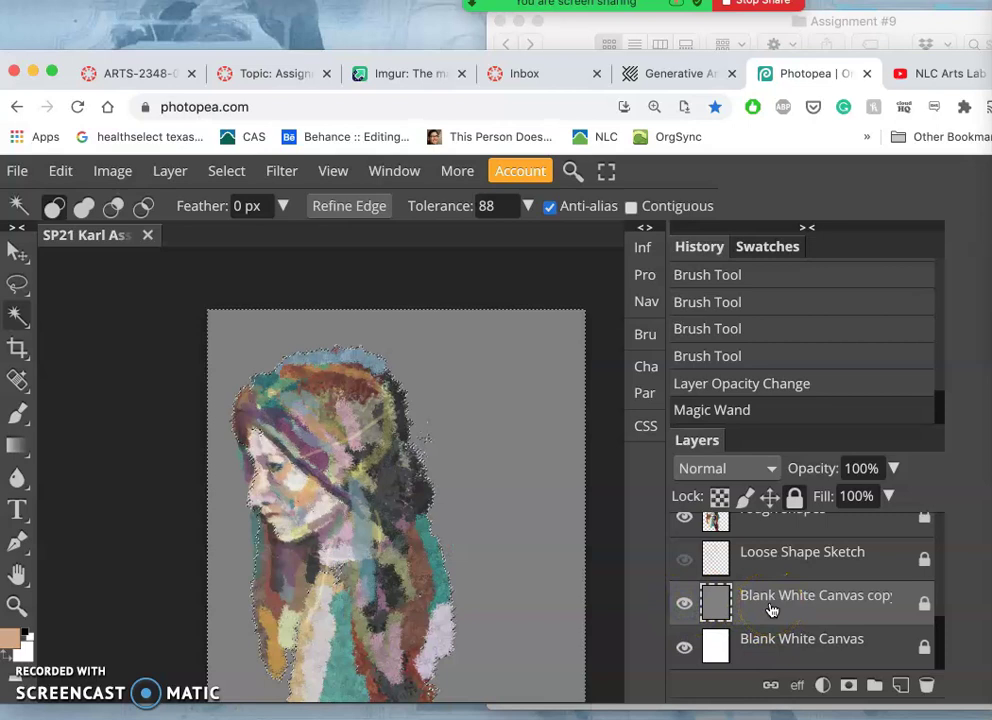
{"action": "left_click", "coordinate": [233, 172]}
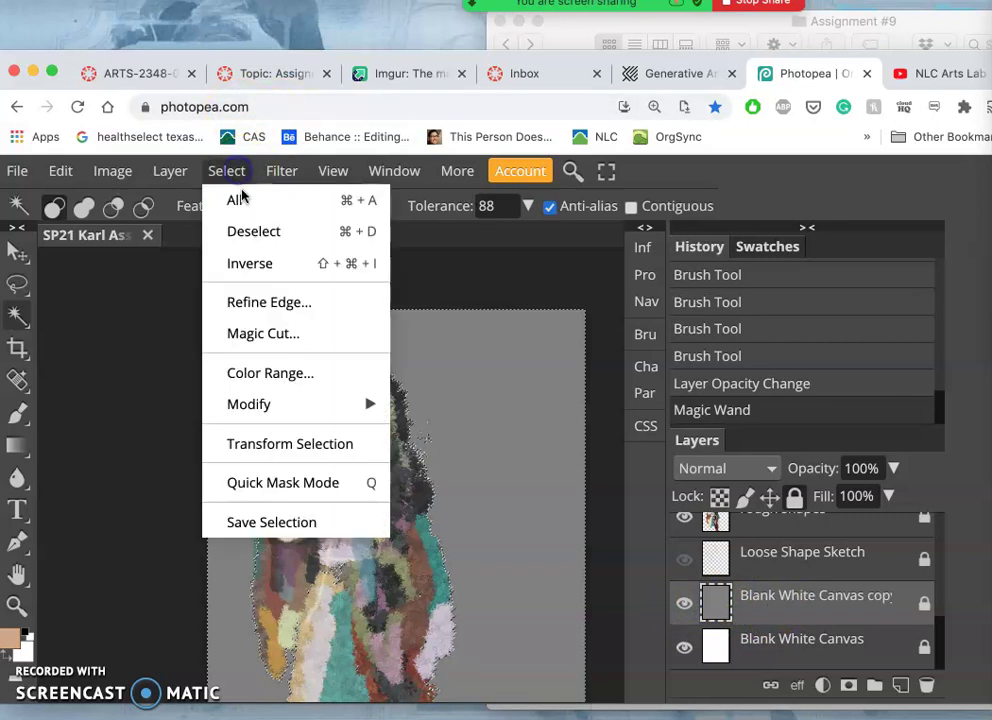
{"action": "left_click", "coordinate": [250, 263]}
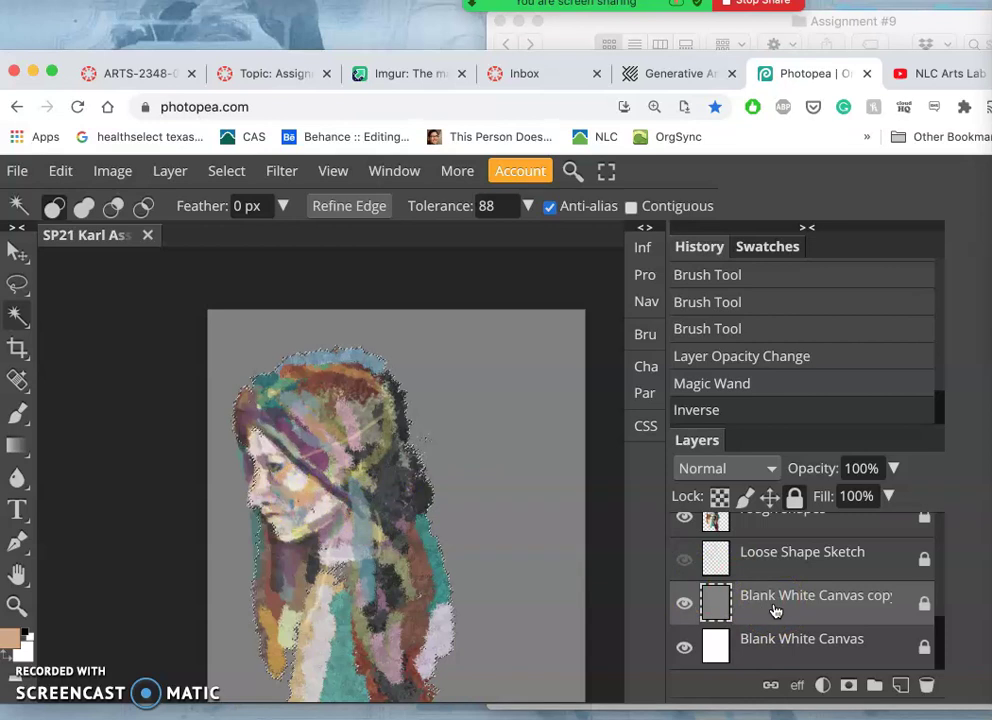
{"action": "key", "text": "ctrl+j"}
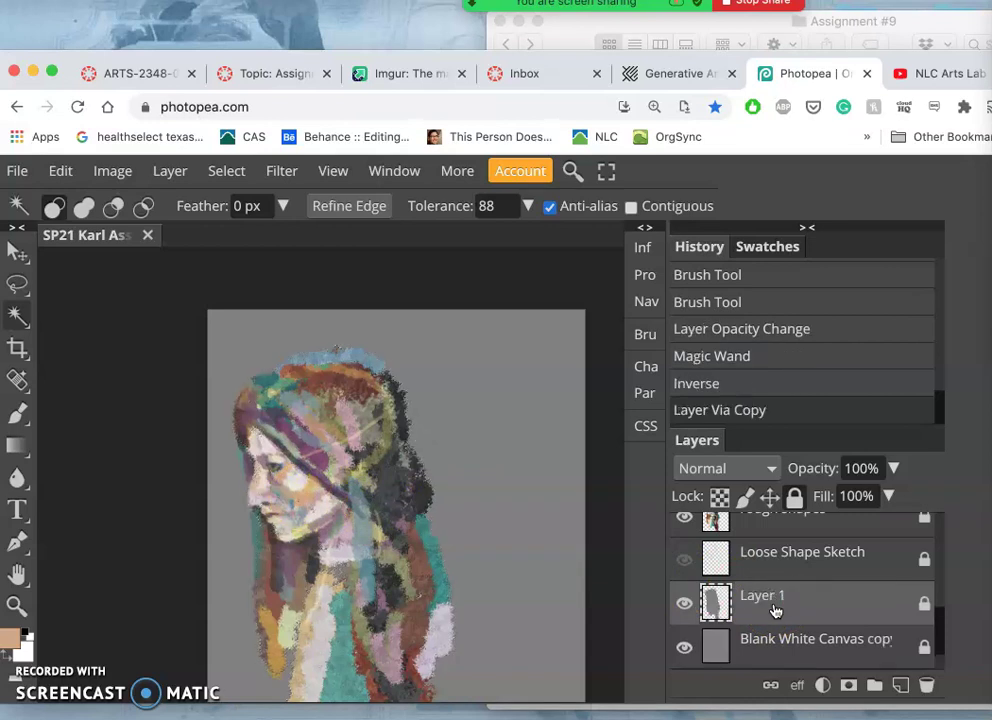
- Hide the Blank White Canvas copy layer and compare the portrait with Layer 1 hidden and shown
{"action": "left_click", "coordinate": [686, 649]}
{"action": "left_click", "coordinate": [688, 645]}
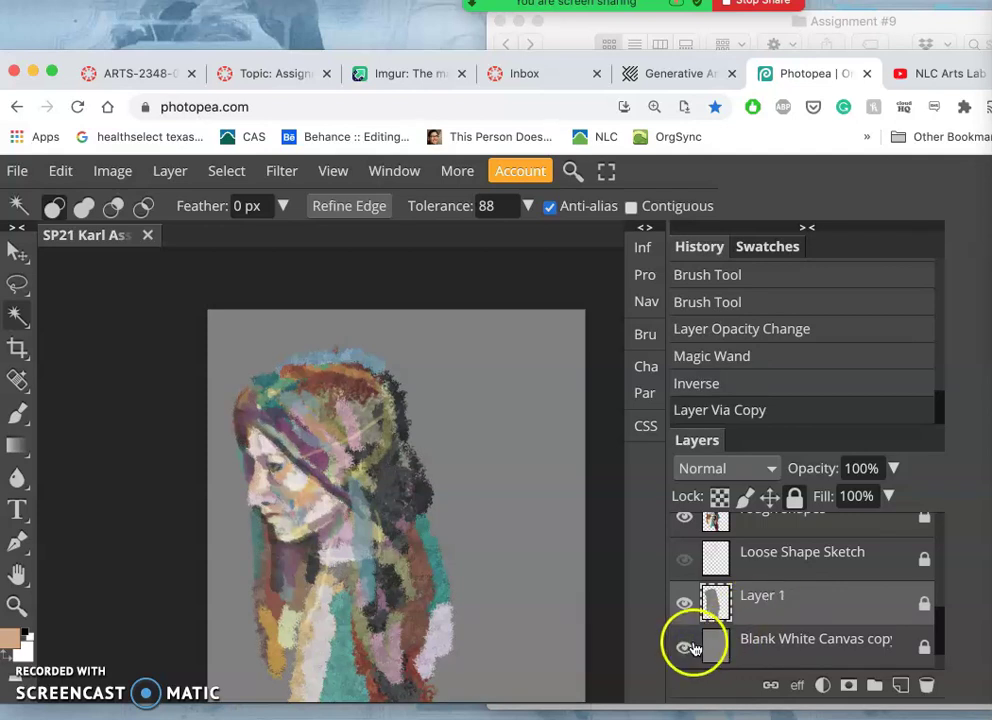
{"action": "scroll", "coordinate": [700, 622], "scroll_direction": "down", "scroll_amount": 1}
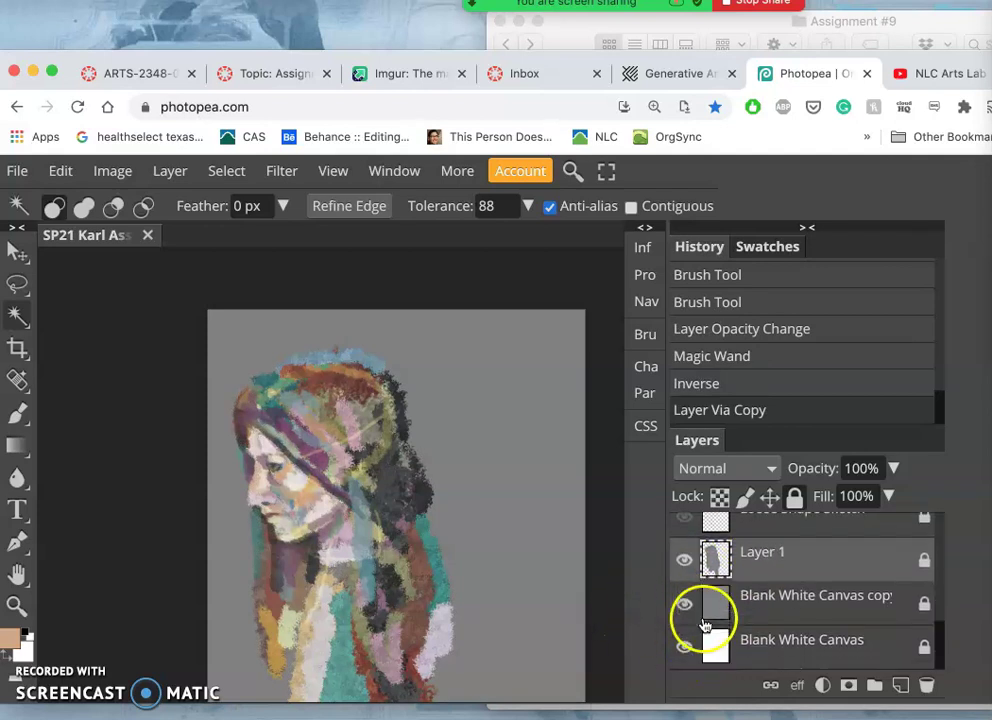
{"action": "left_click", "coordinate": [686, 604]}
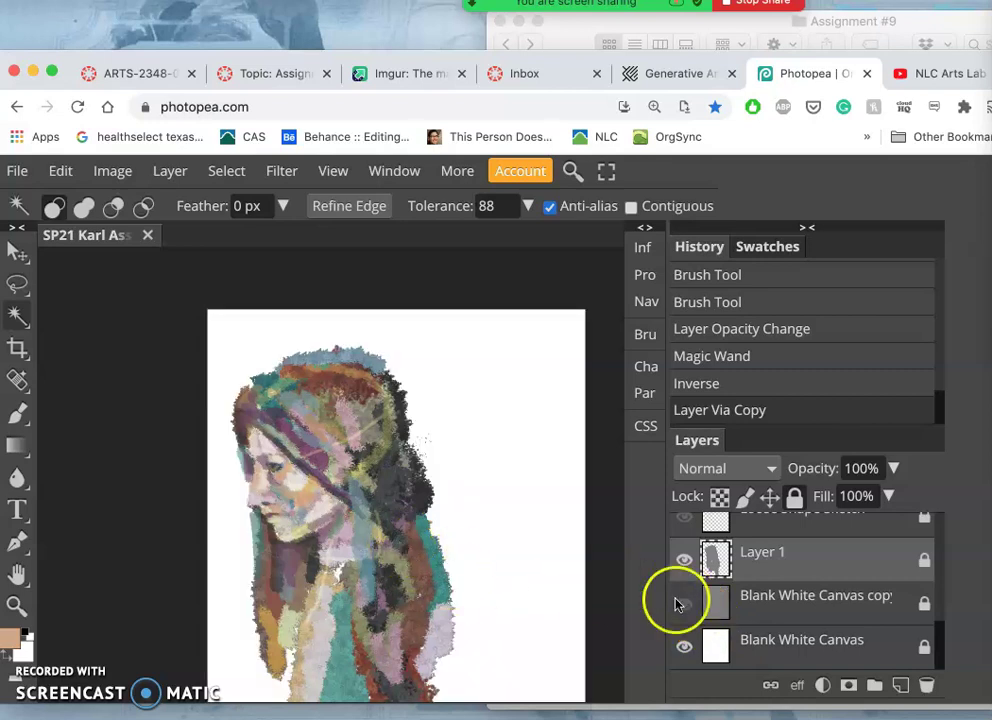
{"action": "left_click", "coordinate": [684, 563]}
{"action": "left_click", "coordinate": [684, 563]}
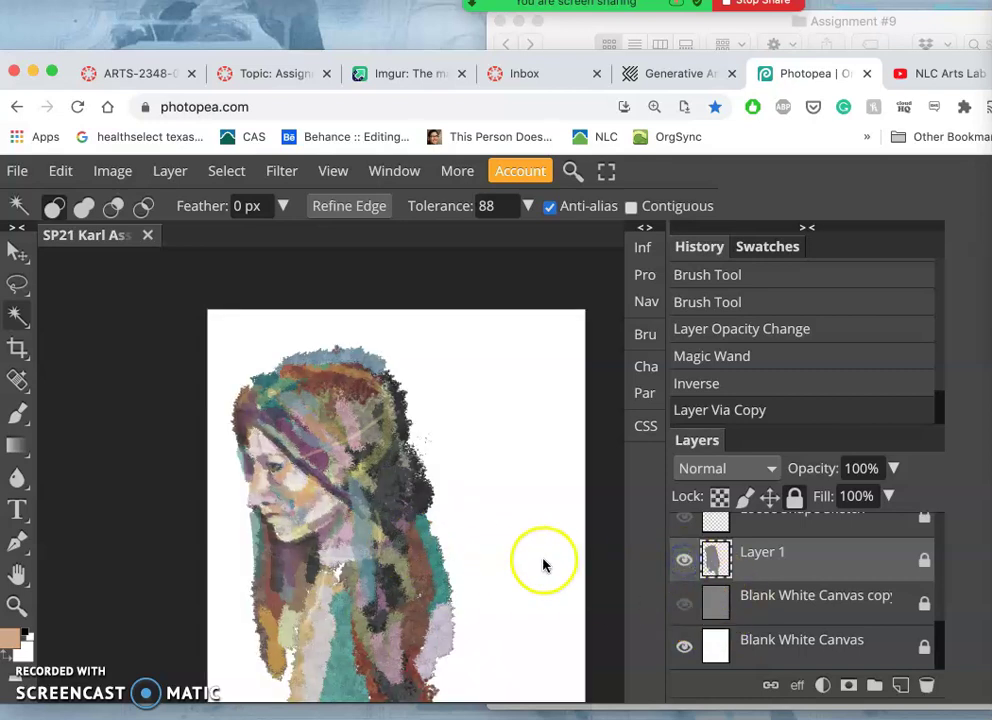
- Unlock Layer 1 and start a Hue/Saturation adjustment on it with Colorize enabled
{"action": "left_click", "coordinate": [794, 497]}
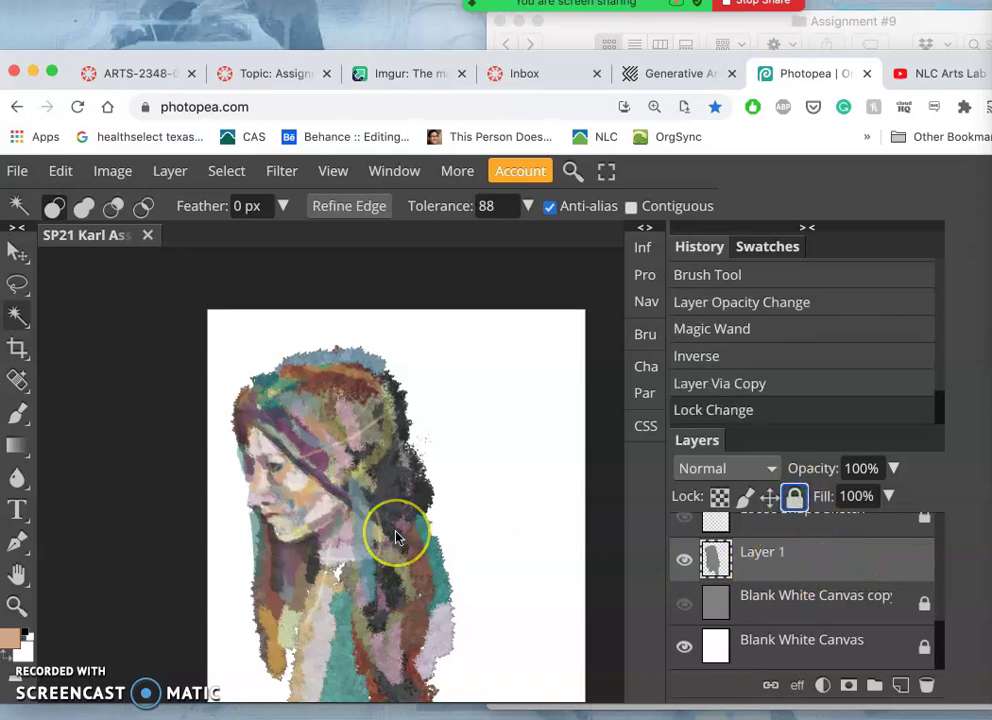
{"action": "scroll", "coordinate": [398, 535], "scroll_direction": "up", "scroll_amount": 5}
{"action": "scroll", "coordinate": [398, 537], "scroll_direction": "up", "scroll_amount": 2}
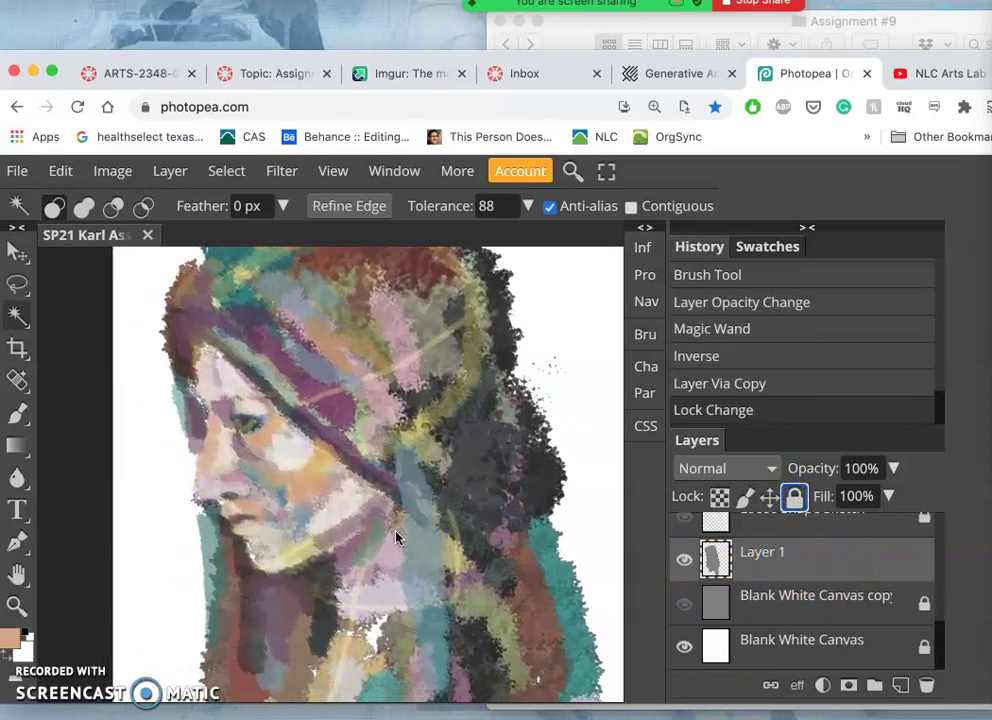
{"action": "left_click", "coordinate": [790, 560]}
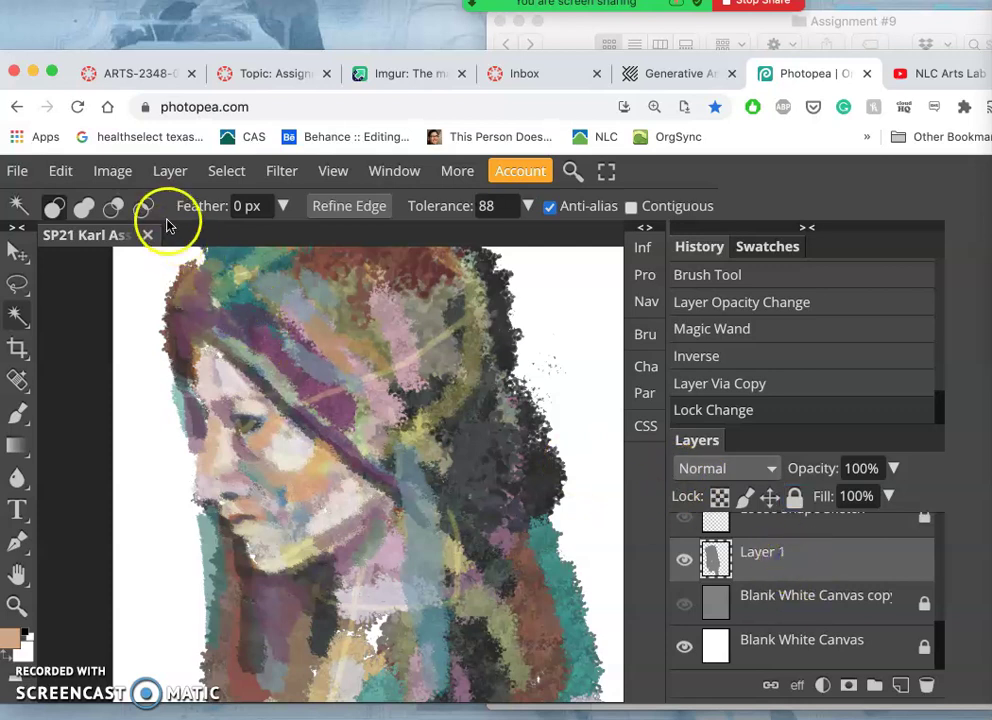
{"action": "left_click", "coordinate": [114, 172]}
{"action": "mouse_move", "coordinate": [136, 203]}
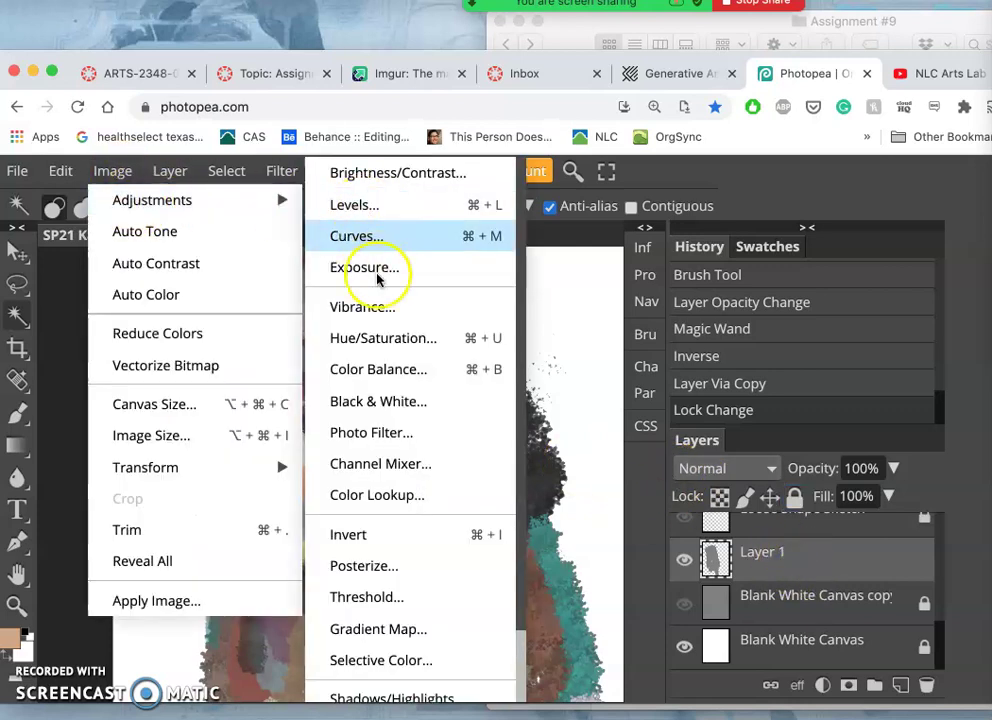
{"action": "left_click", "coordinate": [381, 336]}
{"action": "mouse_move", "coordinate": [400, 341]}
{"action": "left_mouse_down"}
{"action": "mouse_move", "coordinate": [839, 157]}
{"action": "mouse_move", "coordinate": [788, 212]}
{"action": "left_mouse_up"}
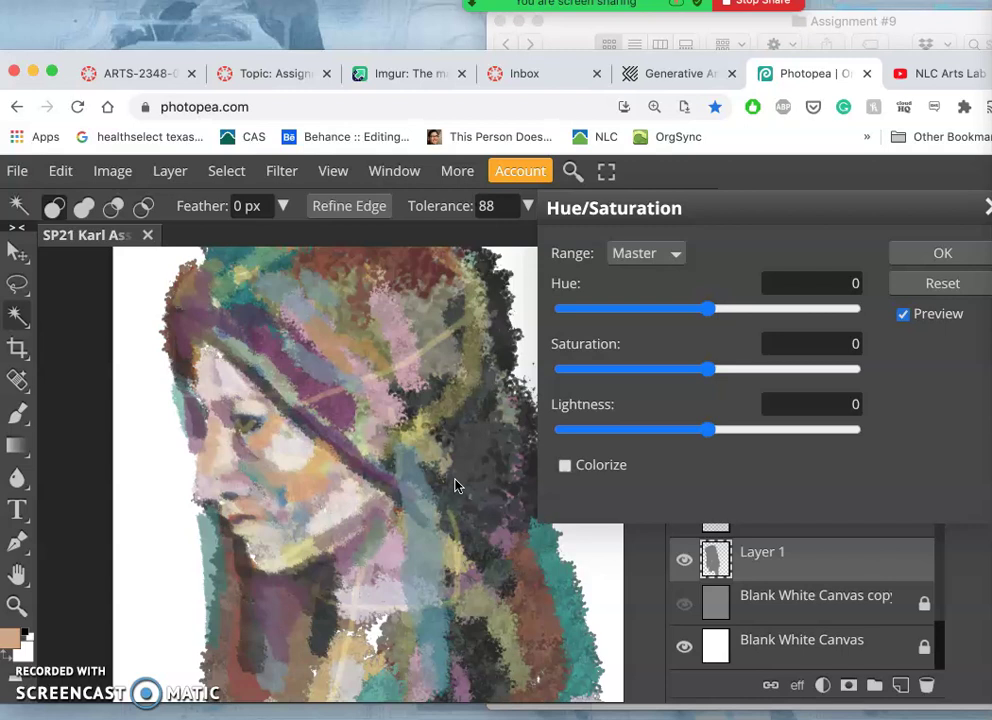
{"action": "left_click", "coordinate": [566, 466]}
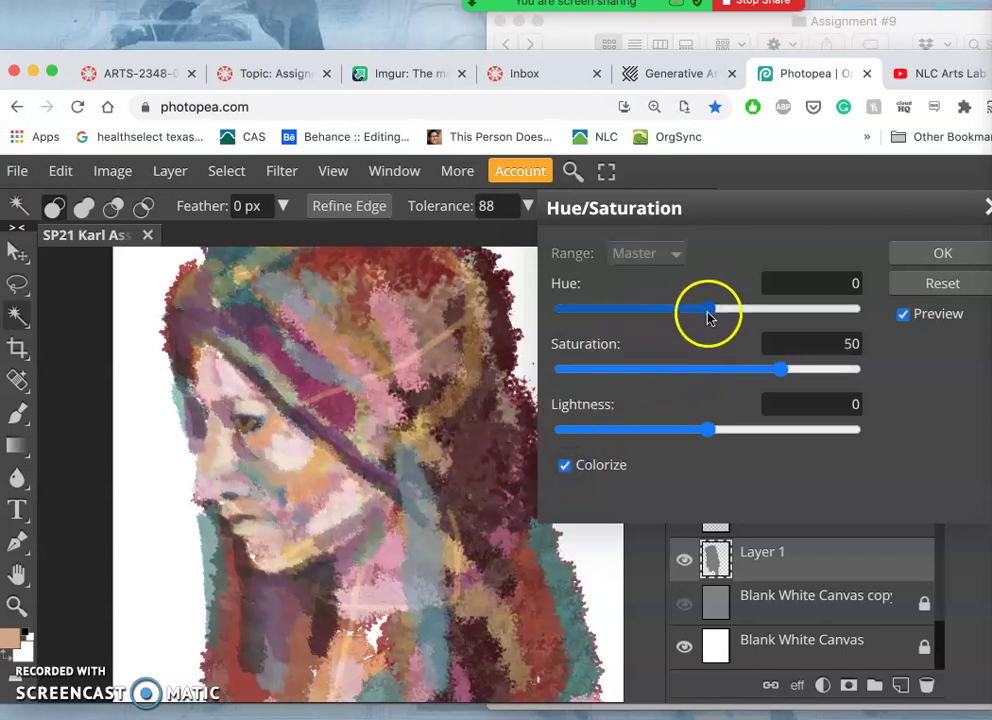
- Tint Layer 1 a muted red with saturation about 26 and lightness -20, and apply the adjustment
{"action": "left_click_drag", "start_coordinate": [708, 318], "coordinate": [640, 315]}
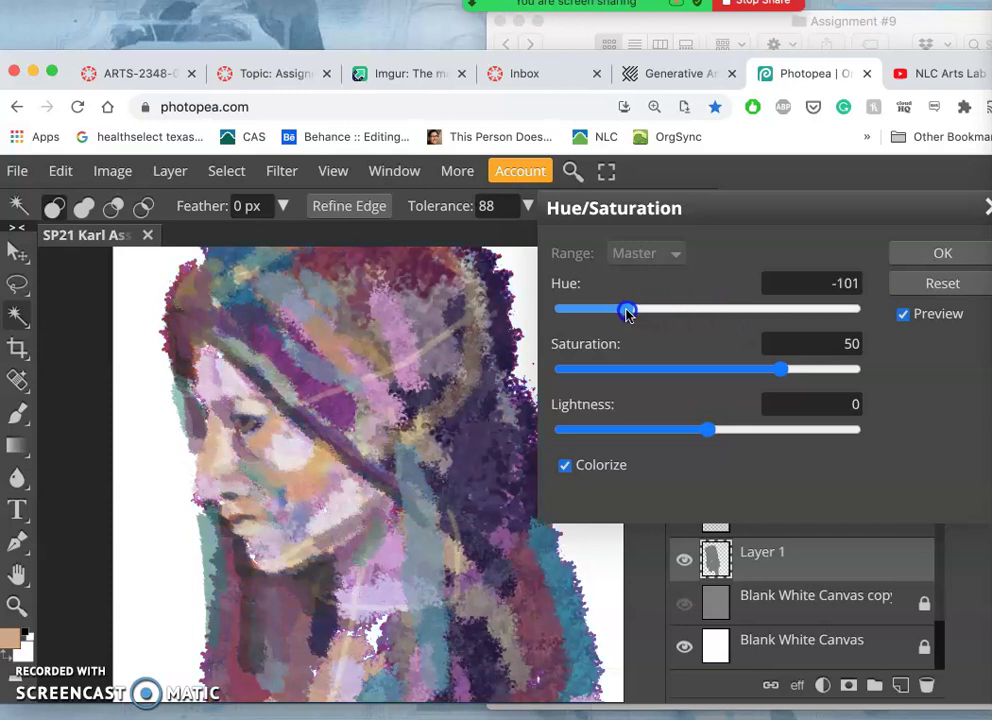
{"action": "mouse_move", "coordinate": [718, 305]}
{"action": "left_mouse_down"}
{"action": "mouse_move", "coordinate": [783, 305]}
{"action": "mouse_move", "coordinate": [709, 311]}
{"action": "mouse_move", "coordinate": [764, 301]}
{"action": "mouse_move", "coordinate": [852, 309]}
{"action": "mouse_move", "coordinate": [676, 309]}
{"action": "mouse_move", "coordinate": [713, 311]}
{"action": "left_mouse_up"}
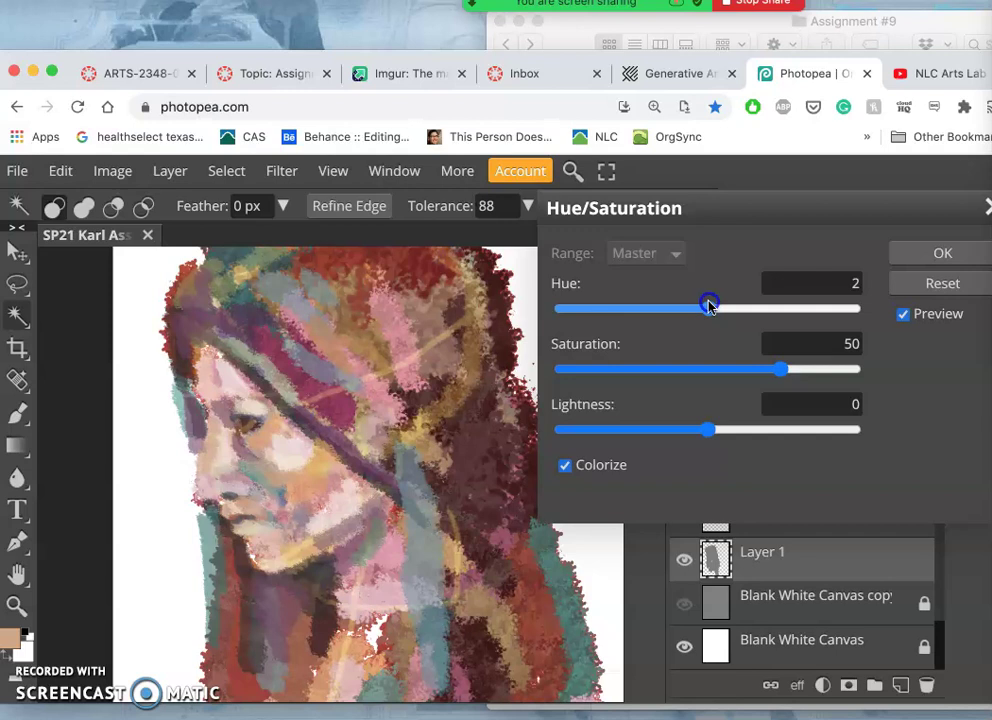
{"action": "mouse_move", "coordinate": [780, 371]}
{"action": "left_mouse_down"}
{"action": "mouse_move", "coordinate": [682, 370]}
{"action": "mouse_move", "coordinate": [743, 366]}
{"action": "left_mouse_up"}
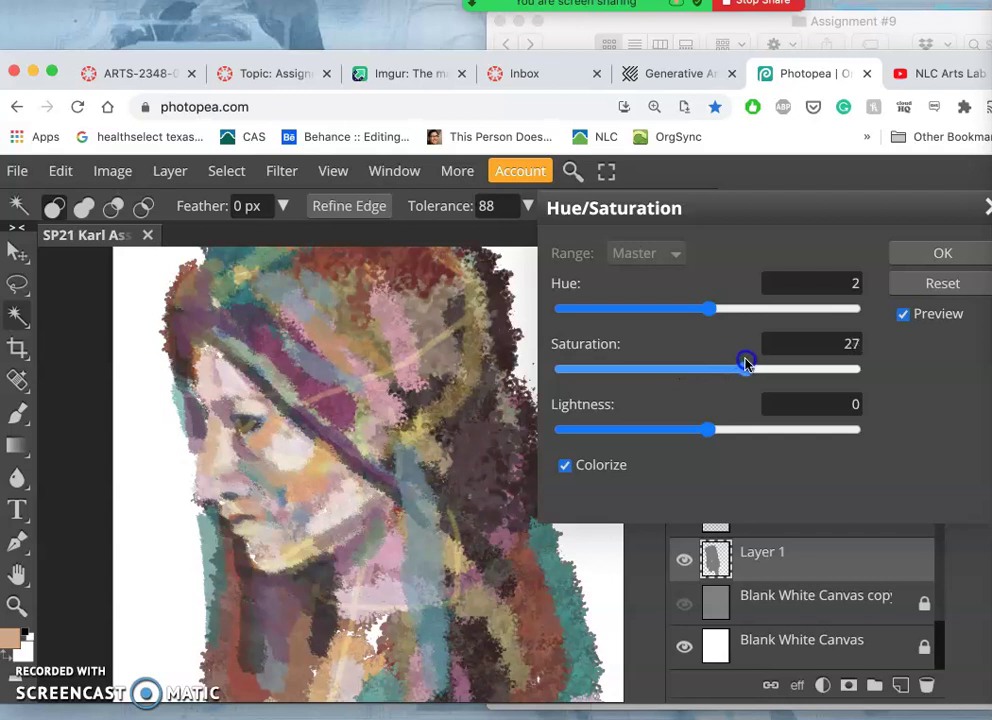
{"action": "mouse_move", "coordinate": [733, 365]}
{"action": "left_mouse_down"}
{"action": "mouse_move", "coordinate": [705, 367]}
{"action": "mouse_move", "coordinate": [713, 365]}
{"action": "left_mouse_up"}
{"action": "left_click_drag", "start_coordinate": [713, 427], "coordinate": [676, 431]}
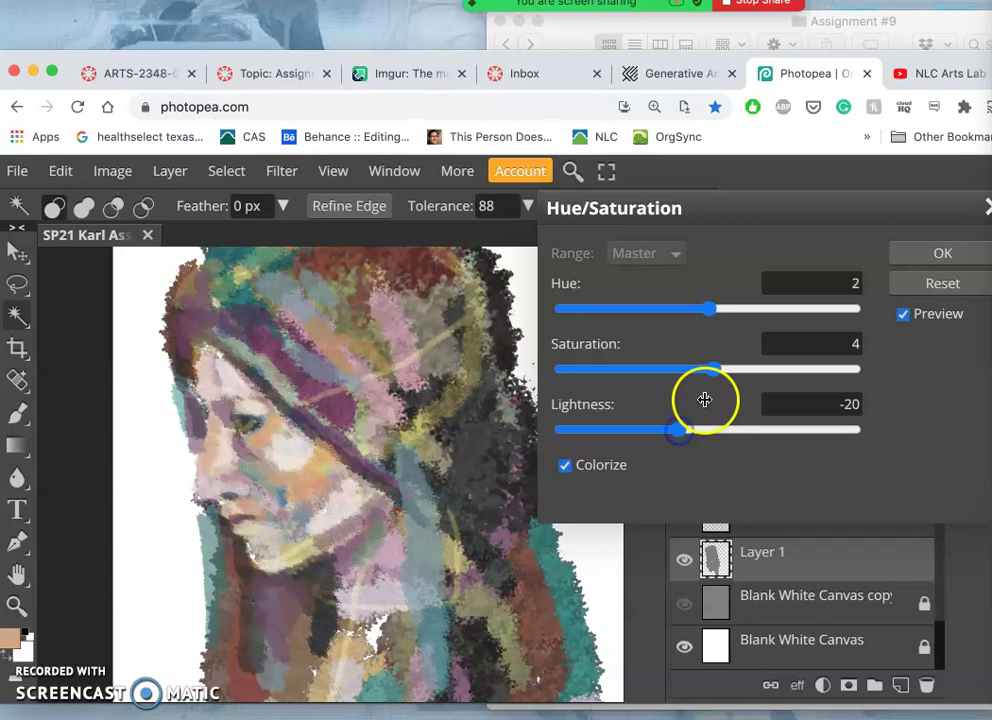
{"action": "left_click_drag", "start_coordinate": [711, 372], "coordinate": [727, 369]}
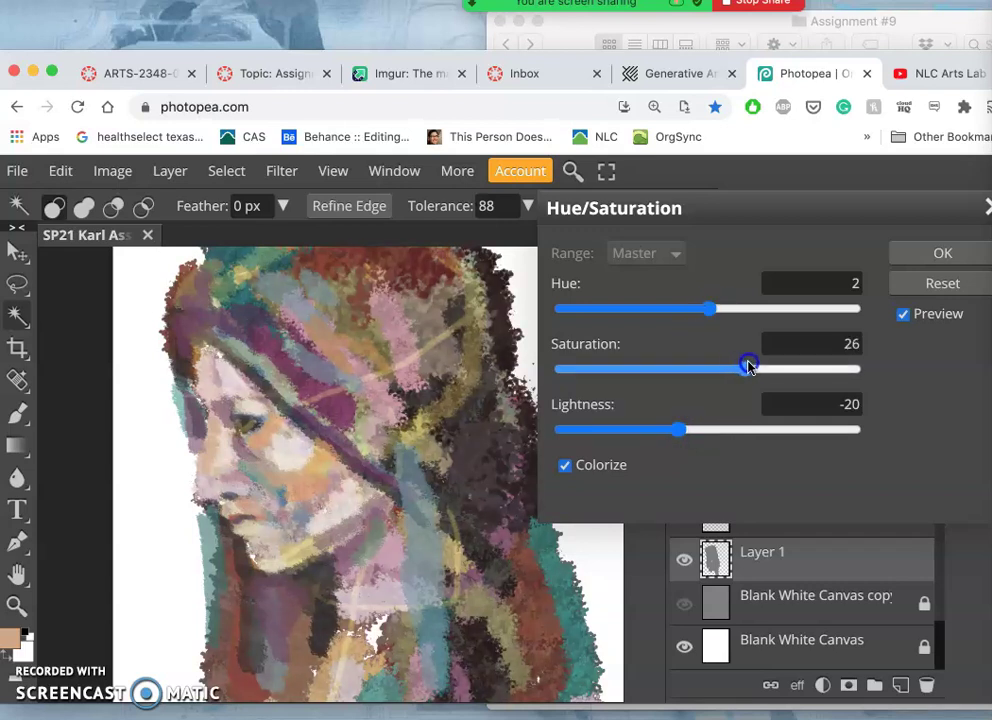
{"action": "left_click_drag", "start_coordinate": [745, 368], "coordinate": [744, 366]}
{"action": "left_click_drag", "start_coordinate": [740, 312], "coordinate": [701, 308]}
{"action": "left_click", "coordinate": [903, 260]}
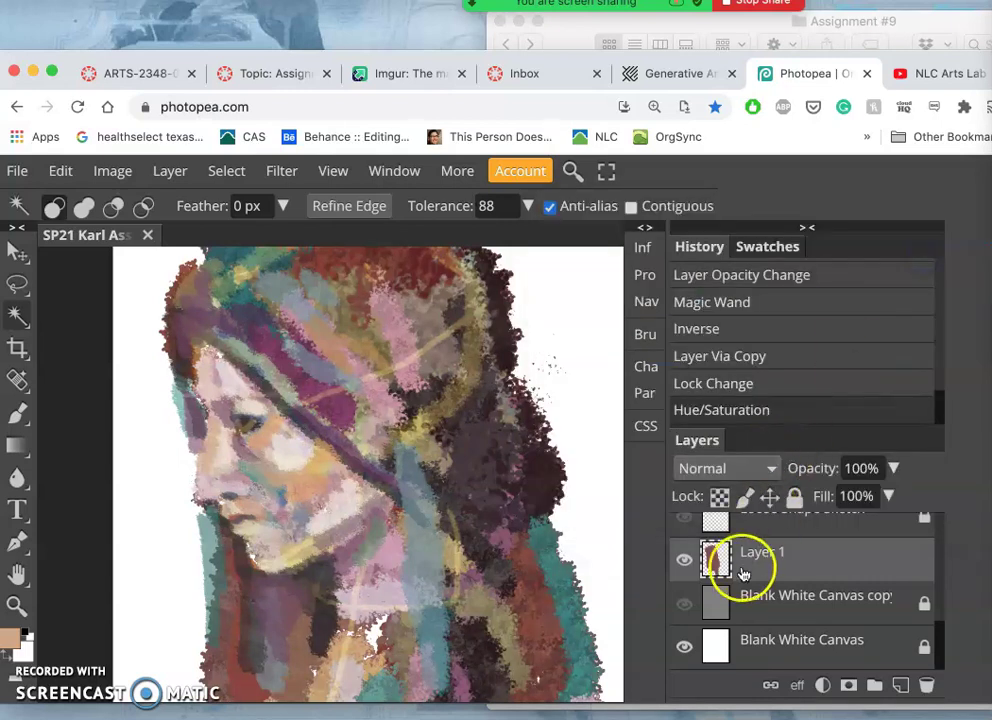
- Compare the portrait before and after the Hue/Saturation change using the history states, ending on the tinted version
{"action": "left_click", "coordinate": [704, 388]}
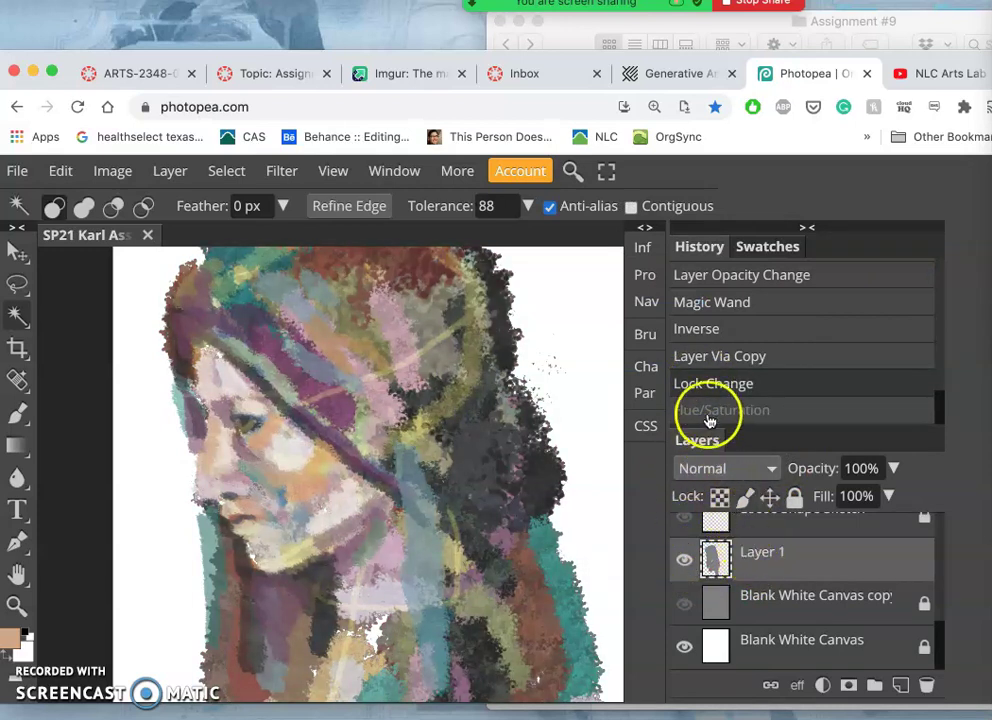
{"action": "left_click", "coordinate": [705, 410]}
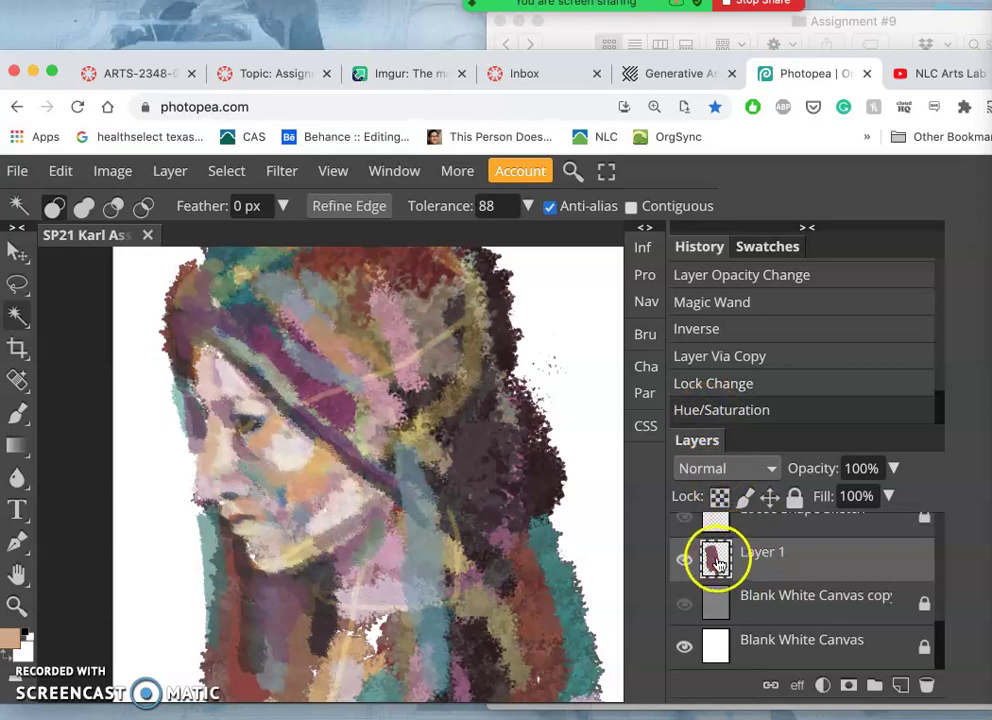
{"action": "left_click", "coordinate": [713, 387]}
{"action": "left_click", "coordinate": [713, 389]}
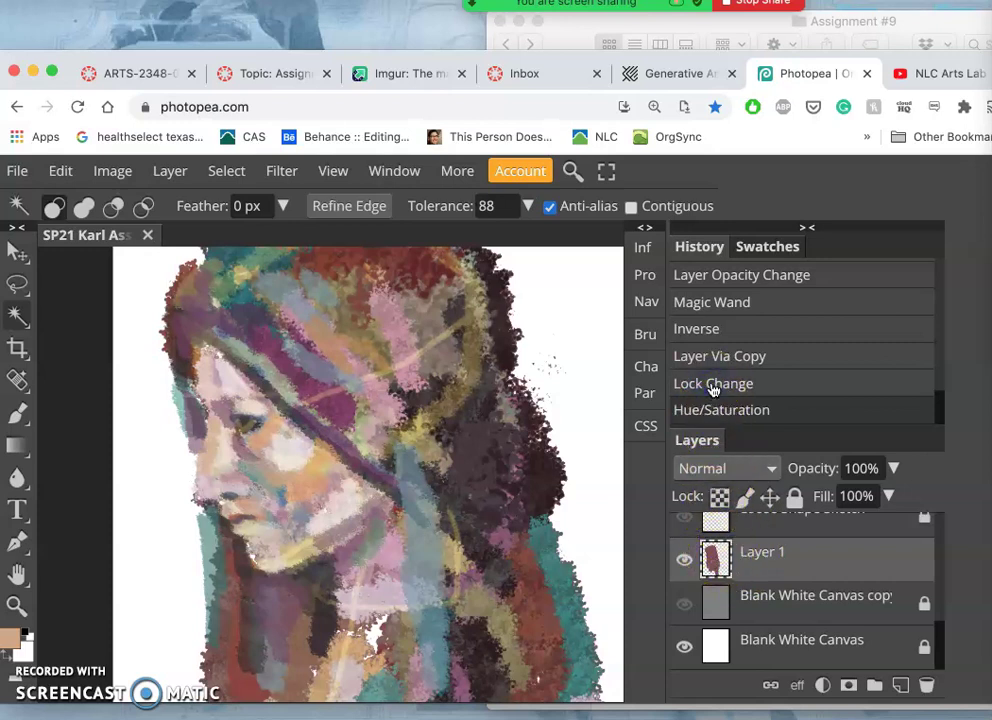
{"action": "left_click", "coordinate": [713, 389]}
{"action": "left_click", "coordinate": [714, 412]}
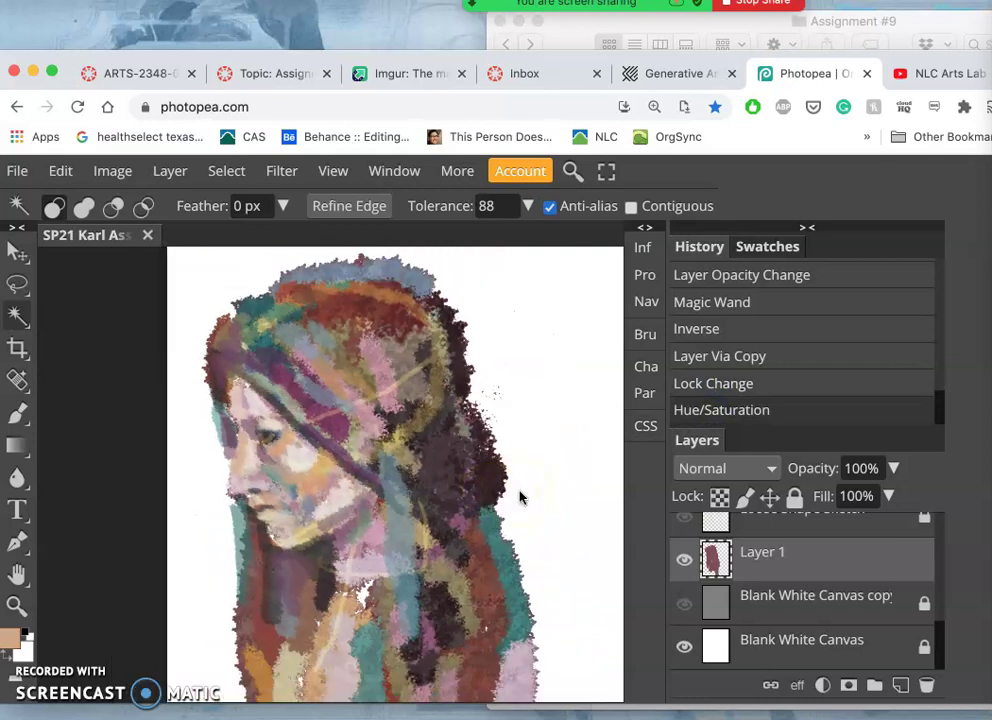
- Compare the tinted portrait against gray and white backgrounds by repeatedly toggling the Blank White Canvas copy layer
{"action": "left_click", "coordinate": [684, 605]}
{"action": "left_click", "coordinate": [684, 607]}
{"action": "left_click", "coordinate": [684, 607]}
{"action": "left_click", "coordinate": [684, 607]}
{"action": "left_click", "coordinate": [684, 607]}
{"action": "left_click", "coordinate": [684, 607]}
{"action": "left_click", "coordinate": [683, 607]}
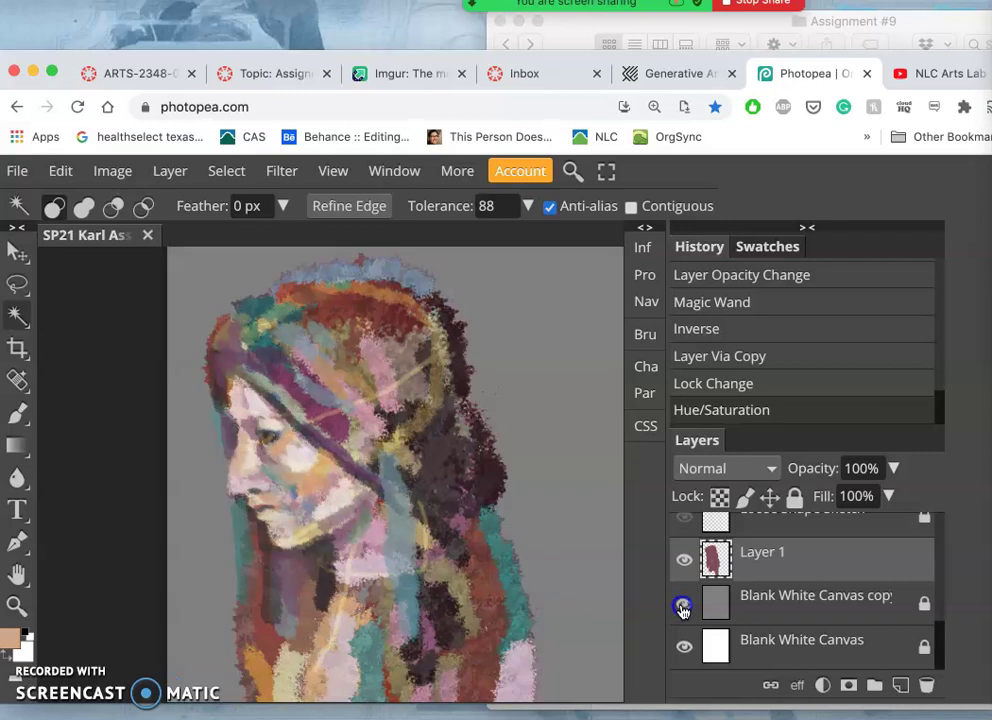
{"action": "left_click", "coordinate": [683, 607]}
{"action": "left_click", "coordinate": [683, 607]}
{"action": "left_click", "coordinate": [683, 607]}
{"action": "left_click", "coordinate": [683, 607]}
{"action": "left_click", "coordinate": [683, 607]}
{"action": "left_click", "coordinate": [683, 607]}
{"action": "left_click", "coordinate": [683, 607]}
{"action": "left_click", "coordinate": [683, 607]}
{"action": "left_click", "coordinate": [683, 607]}
{"action": "left_click", "coordinate": [382, 607]}
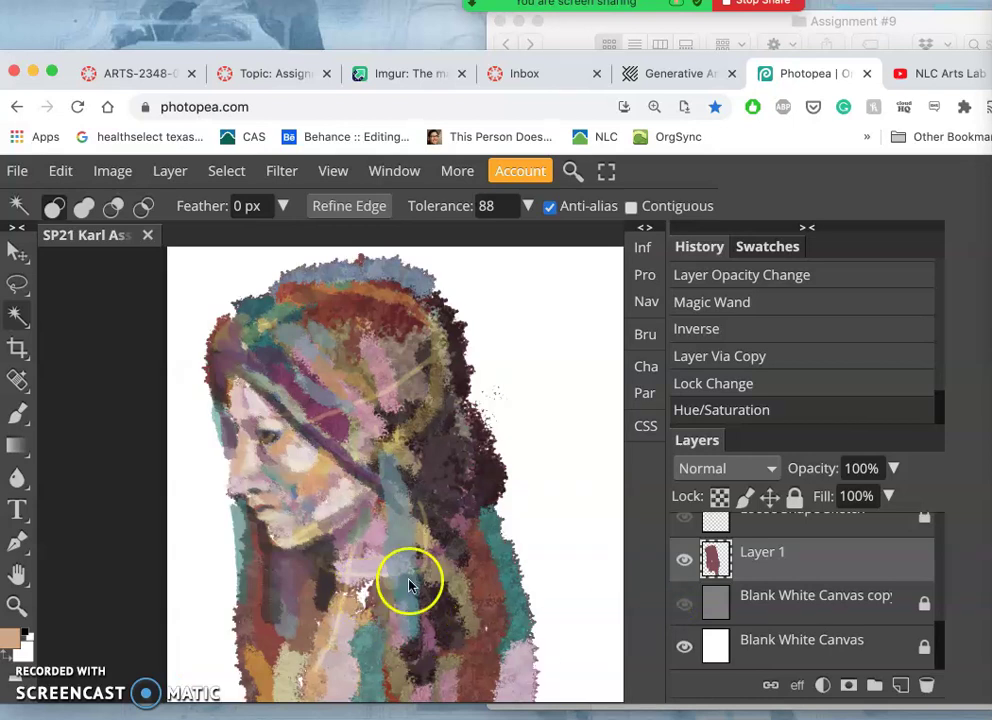
{"action": "left_click", "coordinate": [683, 607]}
{"action": "left_click", "coordinate": [683, 607]}
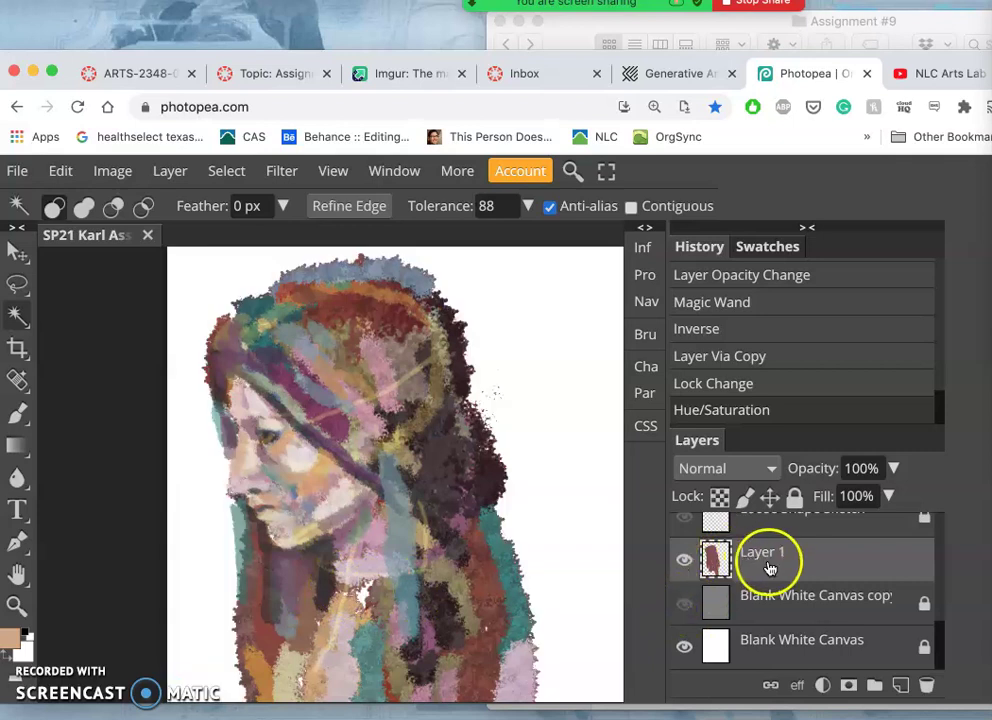
- Lock Layer 1 again and keep it visible
{"action": "scroll", "coordinate": [770, 567], "scroll_direction": "up", "scroll_amount": 2}
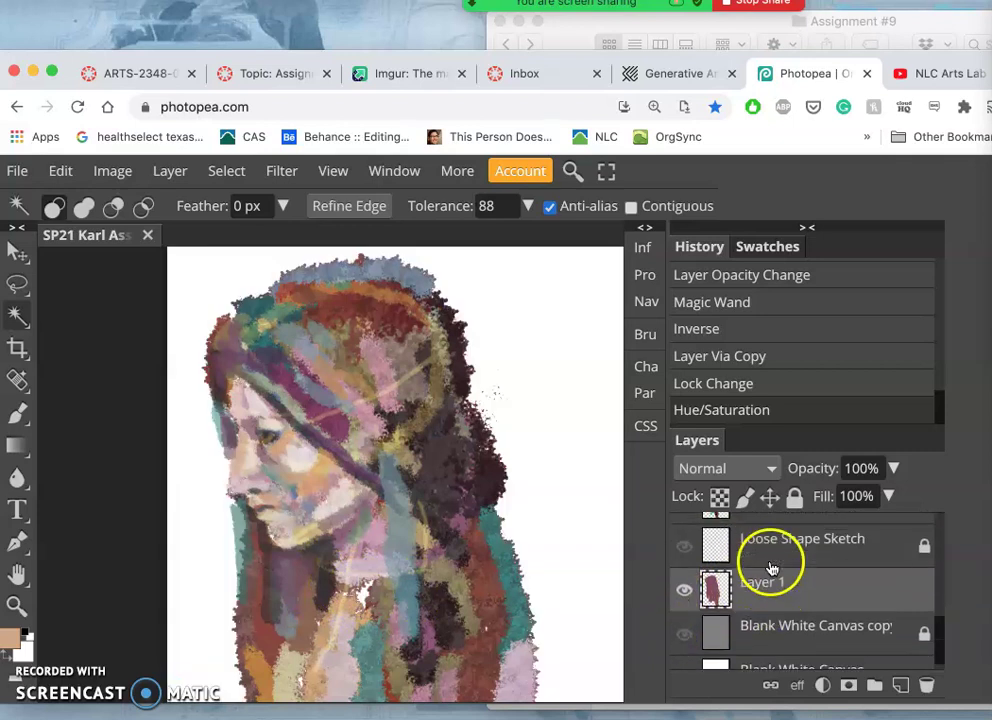
{"action": "left_click", "coordinate": [794, 496]}
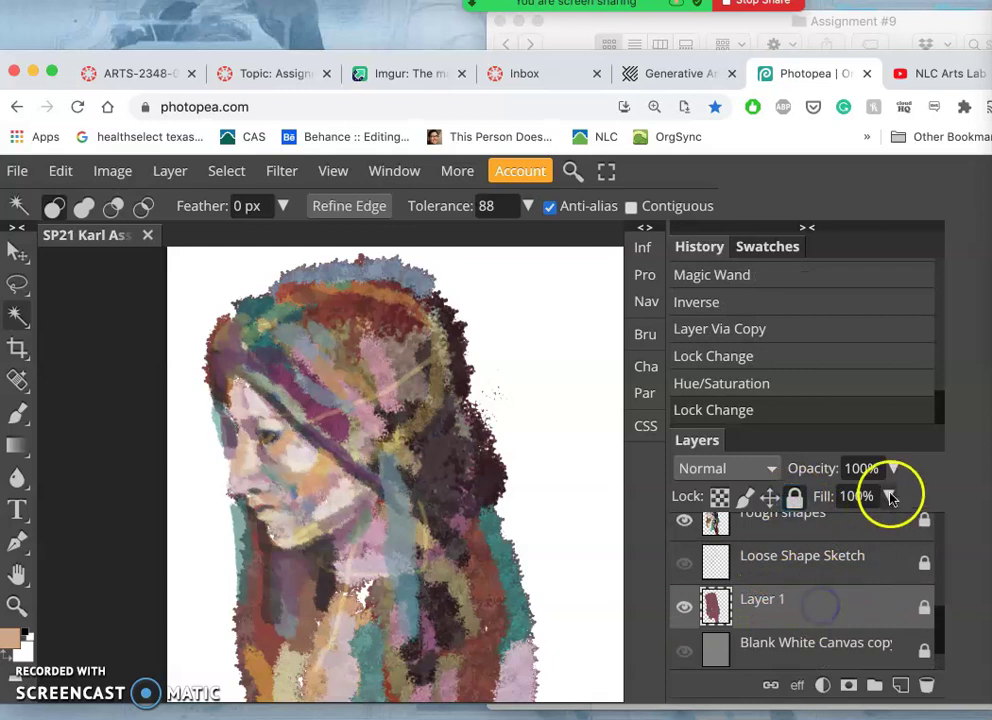
{"action": "left_click", "coordinate": [684, 606]}
- Make Blank White Canvas copy the active layer and show it behind the portrait
{"action": "scroll", "coordinate": [768, 593], "scroll_direction": "up", "scroll_amount": 2}
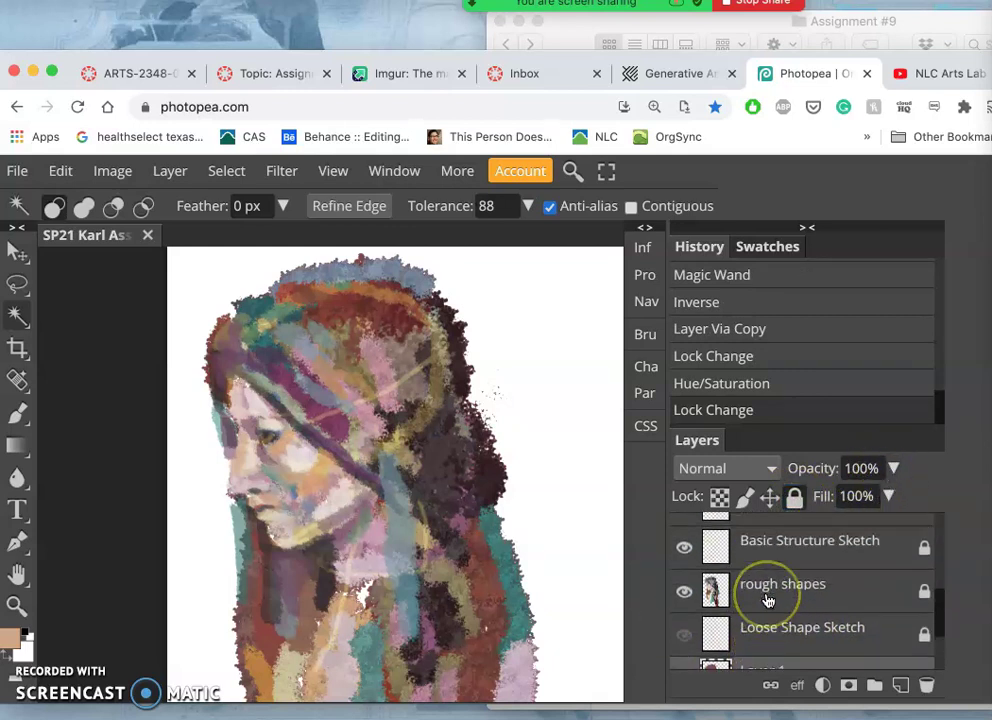
{"action": "scroll", "coordinate": [768, 598], "scroll_direction": "down", "scroll_amount": 2}
{"action": "scroll", "coordinate": [768, 600], "scroll_direction": "down", "scroll_amount": 2}
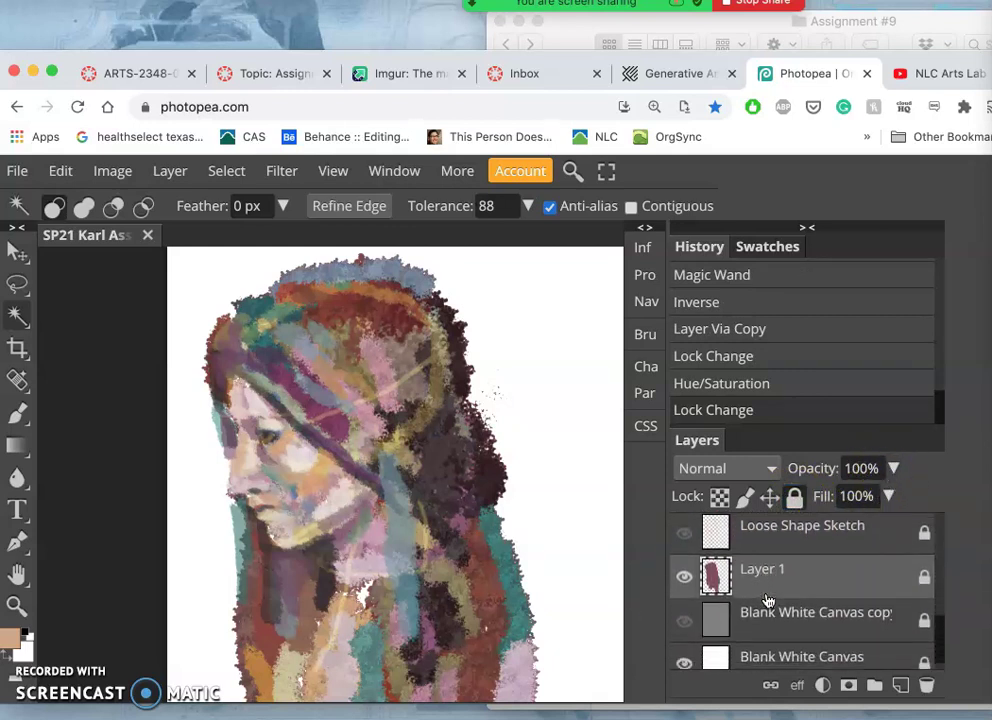
{"action": "scroll", "coordinate": [768, 598], "scroll_direction": "up", "scroll_amount": 3}
{"action": "scroll", "coordinate": [768, 598], "scroll_direction": "down", "scroll_amount": 3}
{"action": "left_click", "coordinate": [687, 619]}
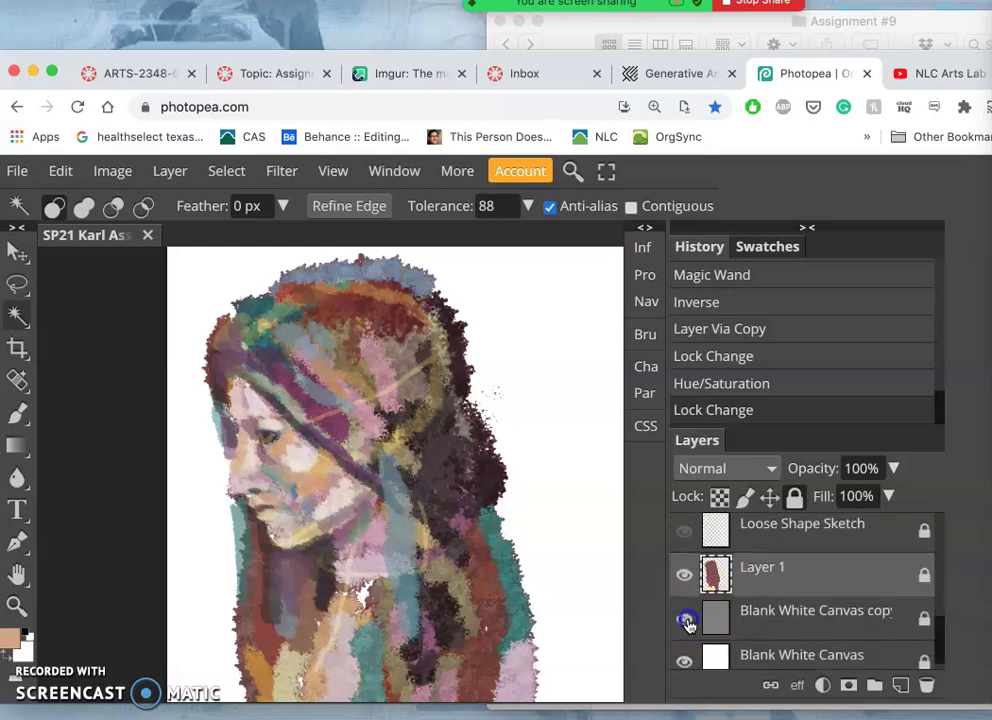
{"action": "left_click", "coordinate": [760, 618]}
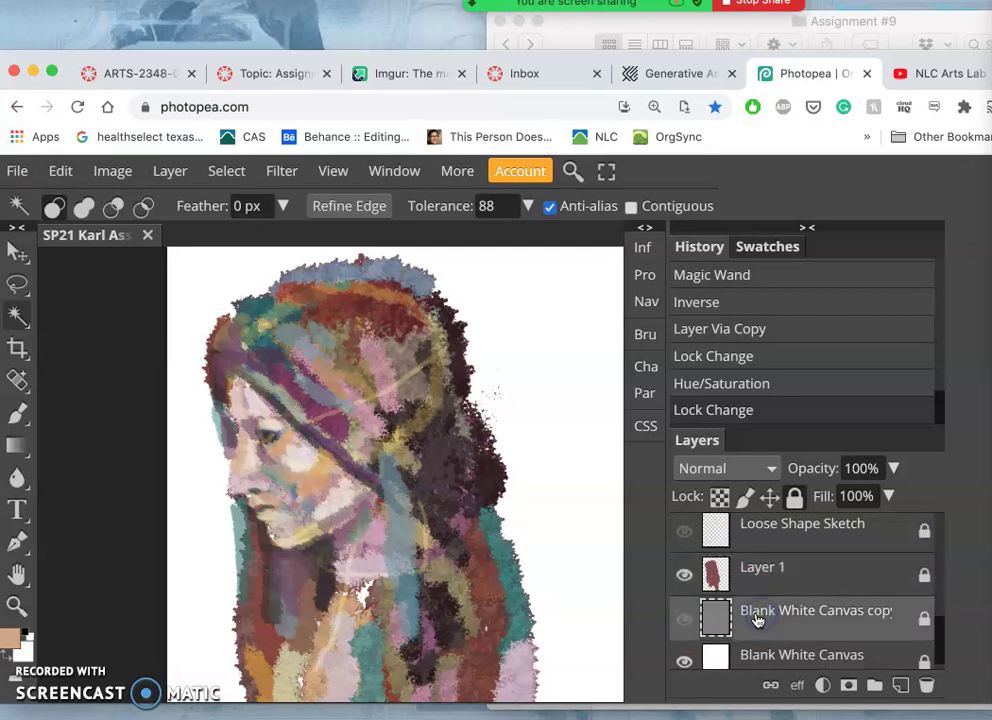
{"action": "left_click", "coordinate": [686, 622]}
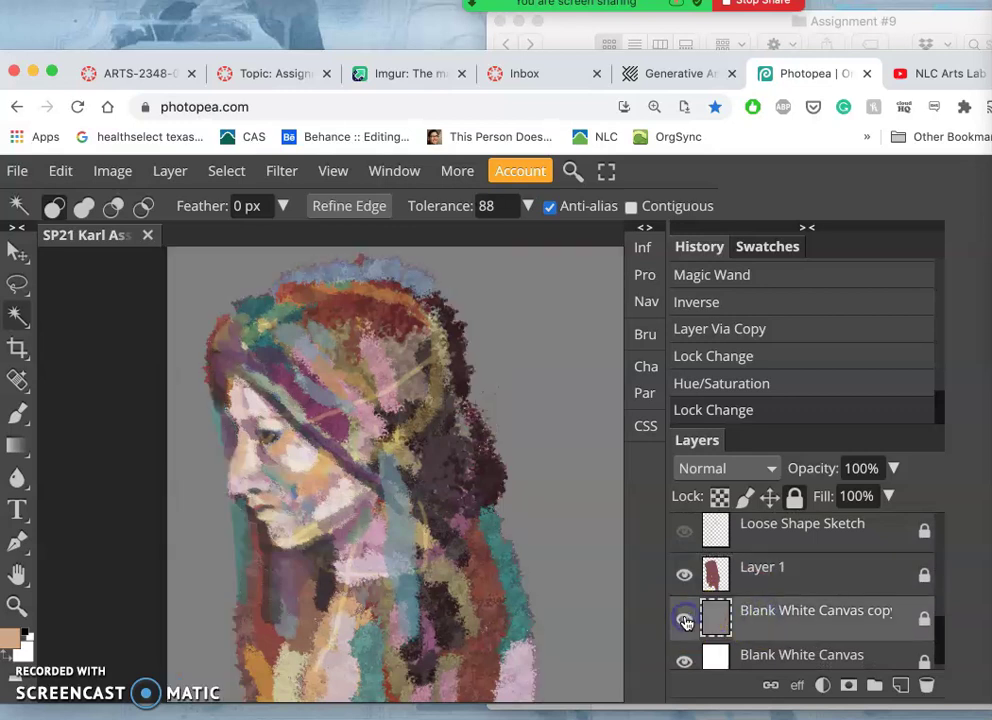
- Lower the opacity of the Blank White Canvas copy layer to 53%
{"action": "left_click", "coordinate": [893, 468]}
{"action": "left_click_drag", "start_coordinate": [866, 499], "coordinate": [843, 499]}
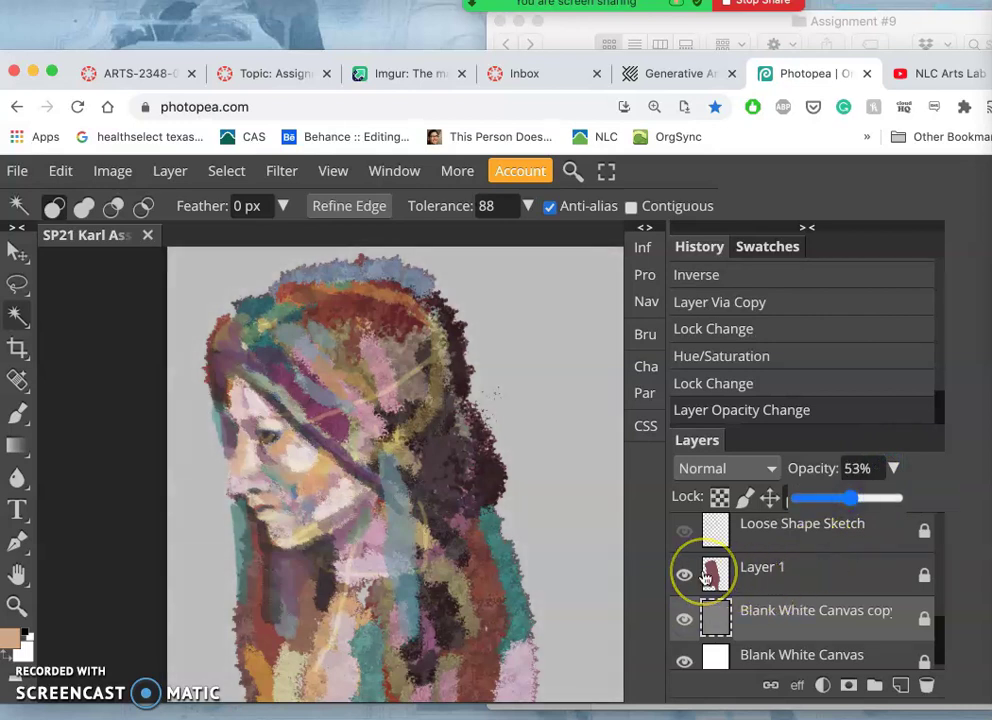
{"action": "key", "text": "super+minus"}
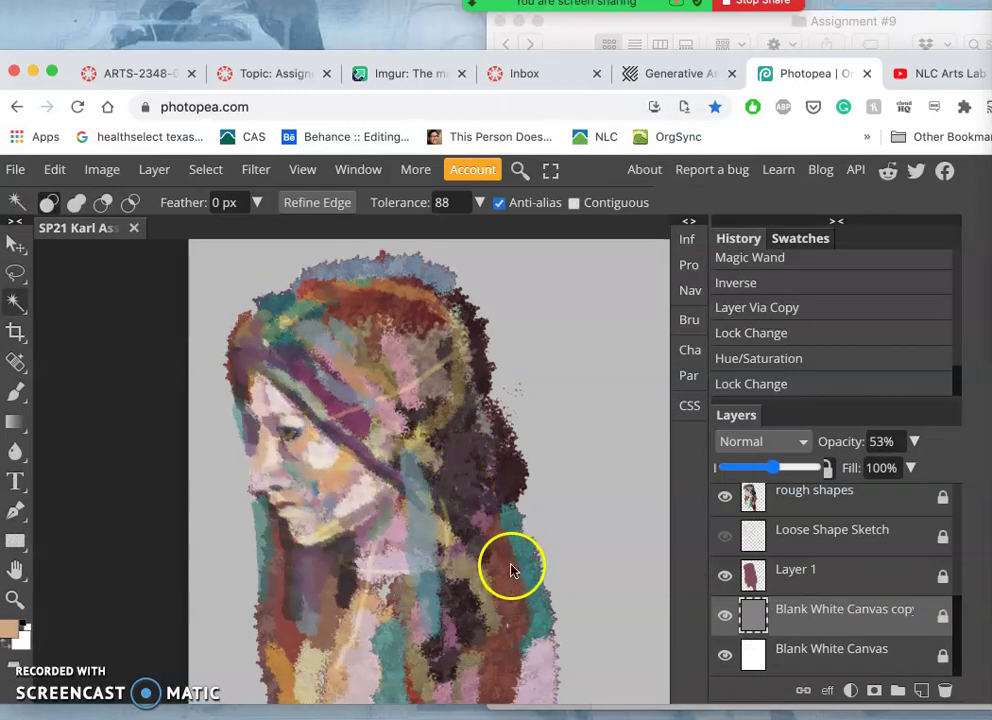
- Show and unlock the References group and move the black-and-white profile photo slightly up and to the right over the hair
{"action": "scroll", "coordinate": [713, 530], "scroll_direction": "up", "scroll_amount": 5}
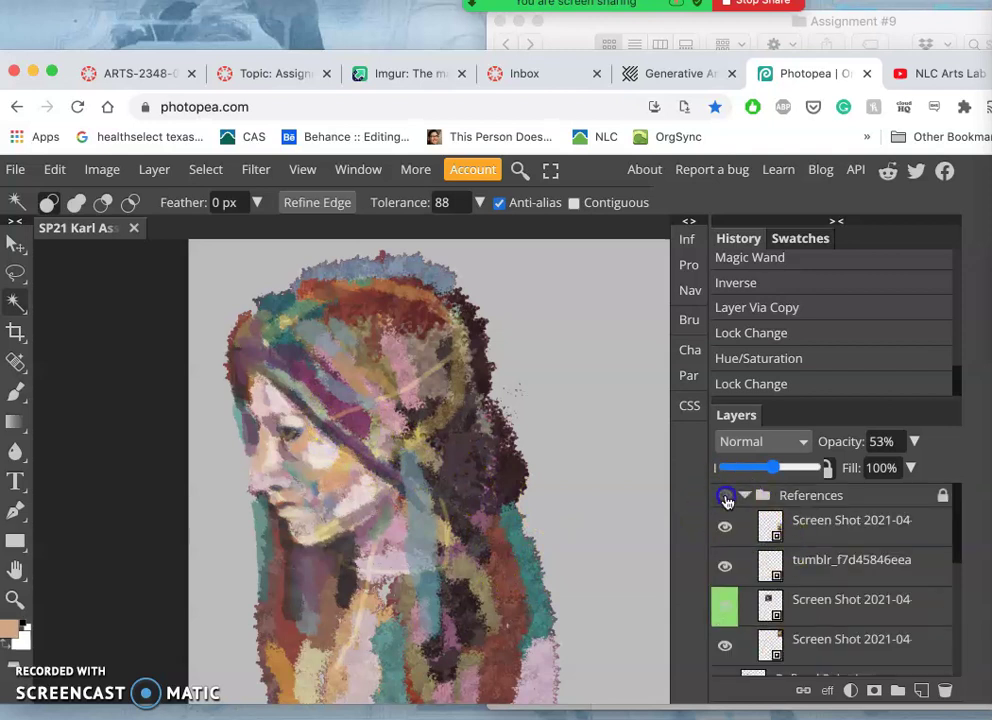
{"action": "left_click", "coordinate": [724, 495]}
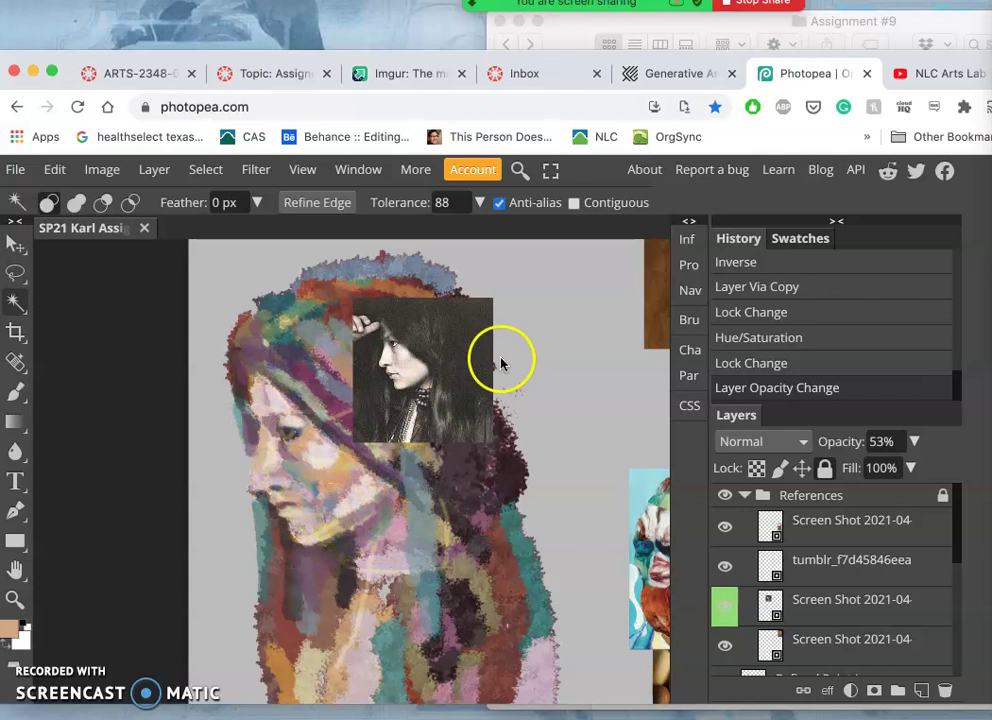
{"action": "left_click", "coordinate": [803, 616]}
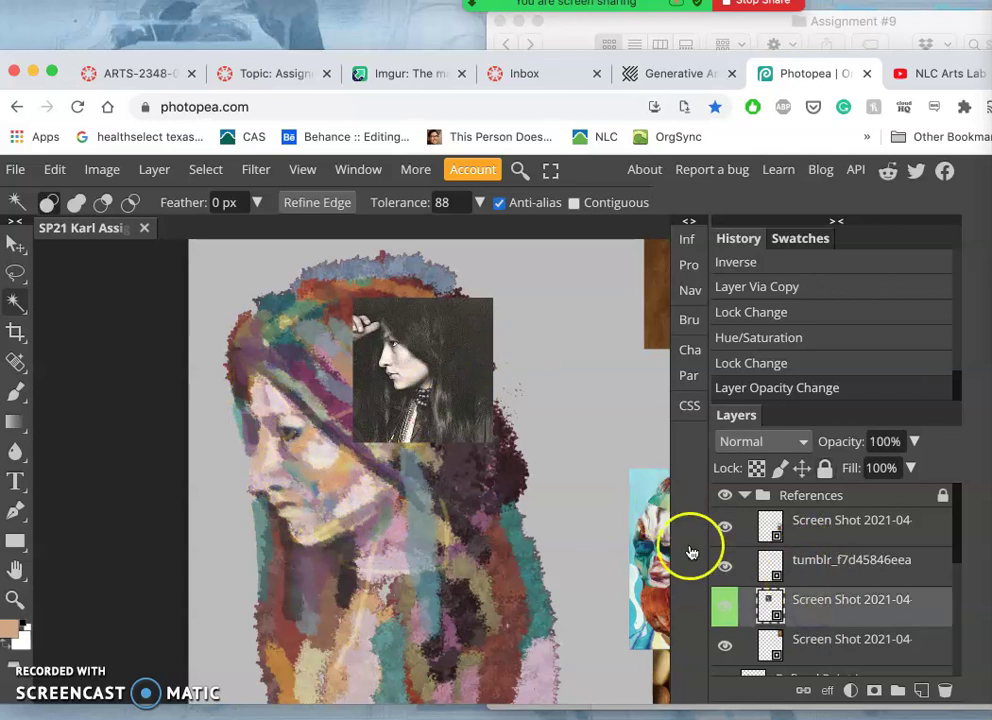
{"action": "left_click", "coordinate": [15, 244]}
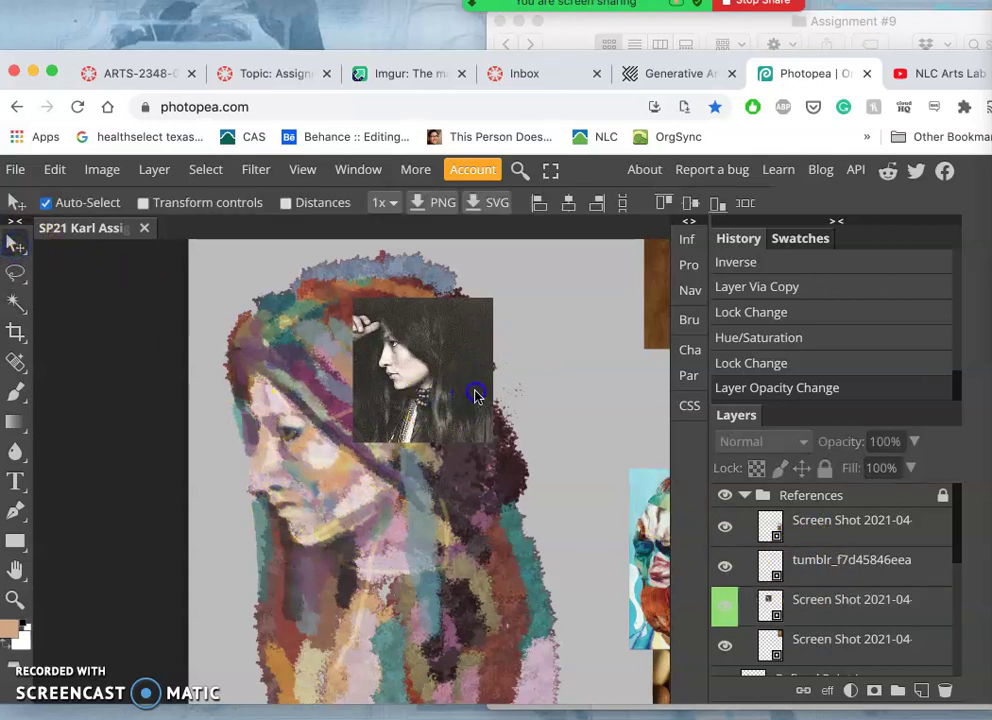
{"action": "left_click", "coordinate": [492, 384]}
{"action": "left_click", "coordinate": [942, 494]}
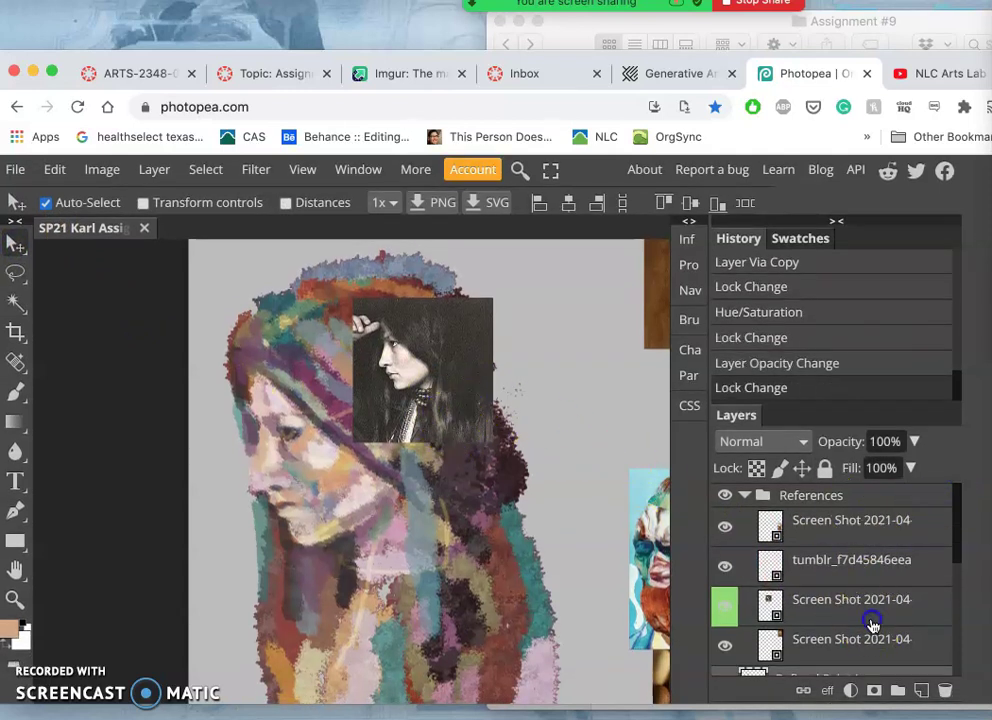
{"action": "left_click", "coordinate": [426, 408]}
{"action": "left_click_drag", "start_coordinate": [426, 408], "coordinate": [480, 373]}
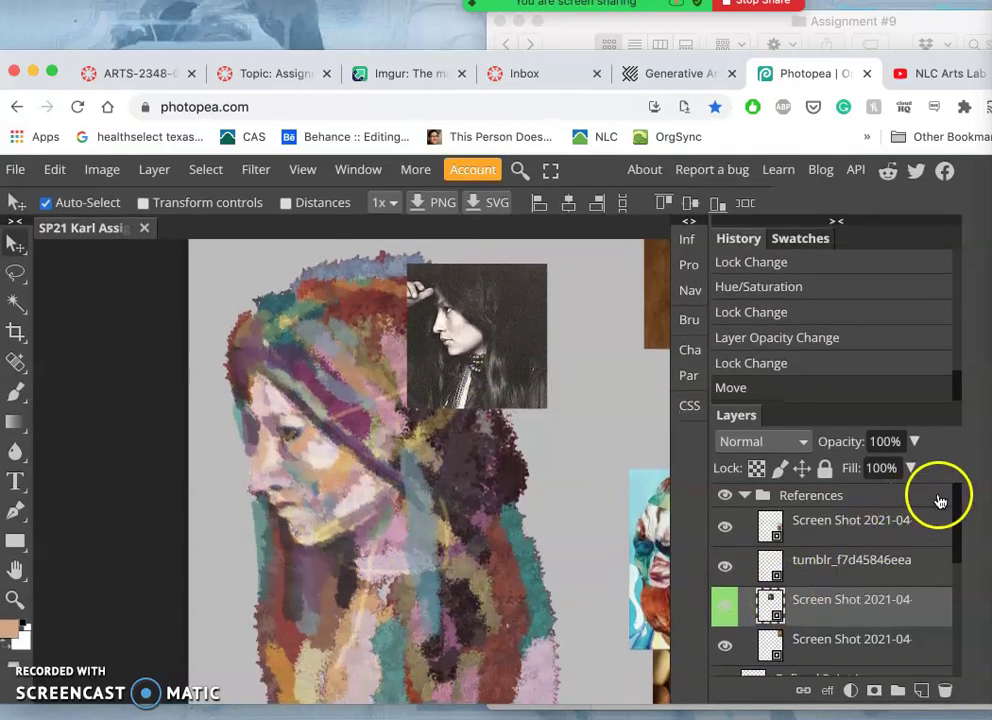
- Lock the References group again and collapse it
{"action": "left_click", "coordinate": [942, 500]}
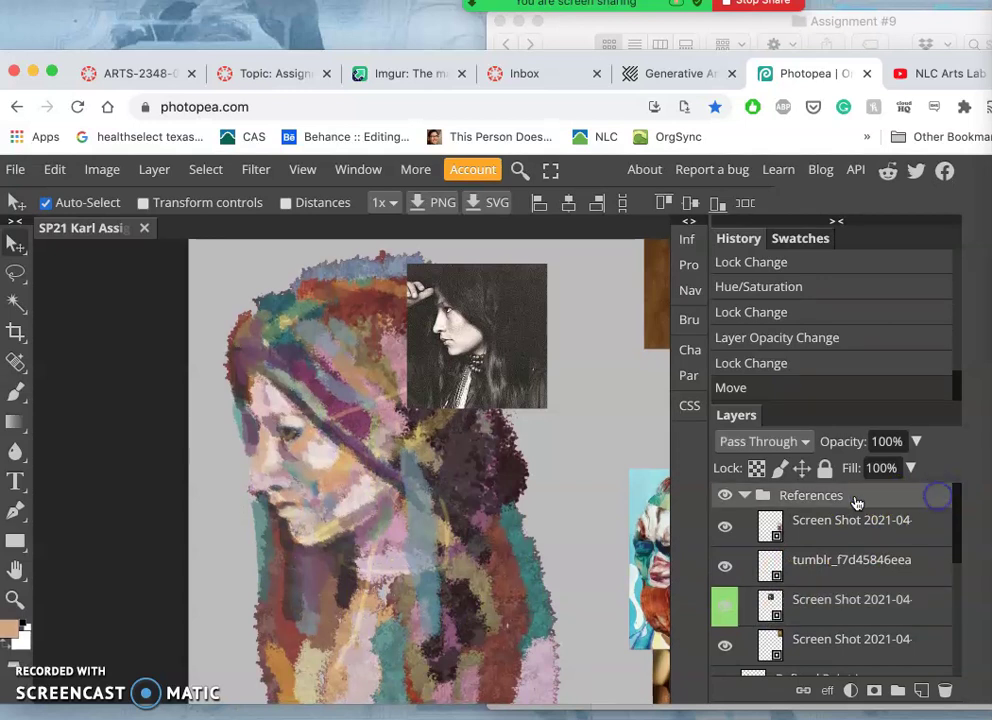
{"action": "left_click", "coordinate": [825, 469]}
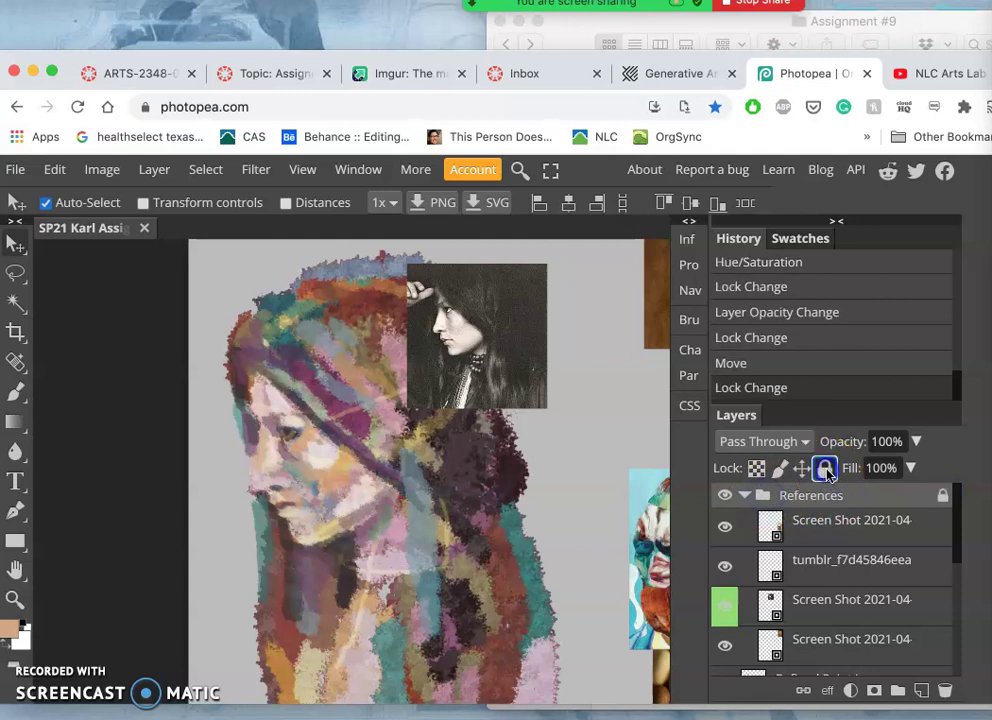
{"action": "left_click", "coordinate": [744, 495]}
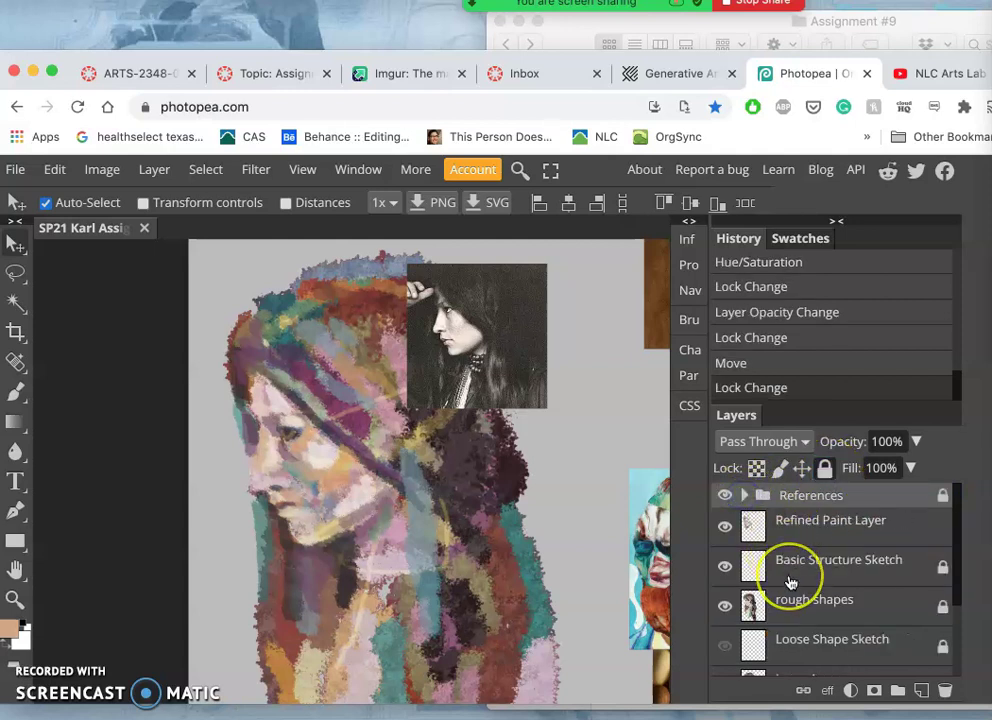
- Review the layer stack and compare the portrait with and without the Refined Paint Layer by toggling its visibility
{"action": "scroll", "coordinate": [790, 582], "scroll_direction": "down", "scroll_amount": 1}
{"action": "left_click", "coordinate": [808, 584]}
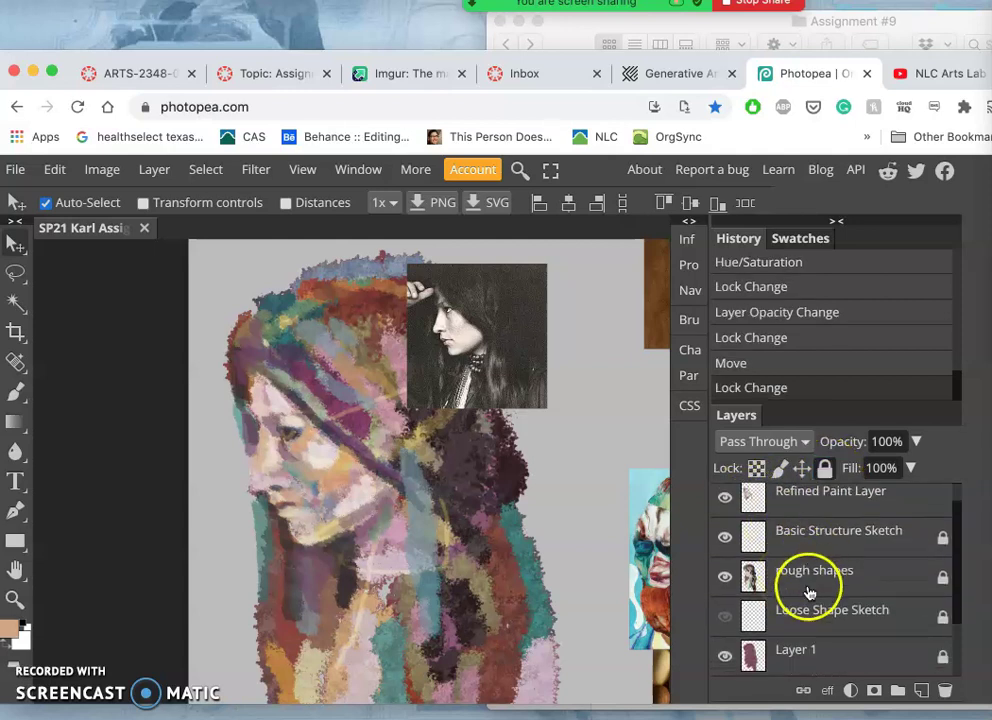
{"action": "scroll", "coordinate": [845, 550], "scroll_direction": "up", "scroll_amount": 1}
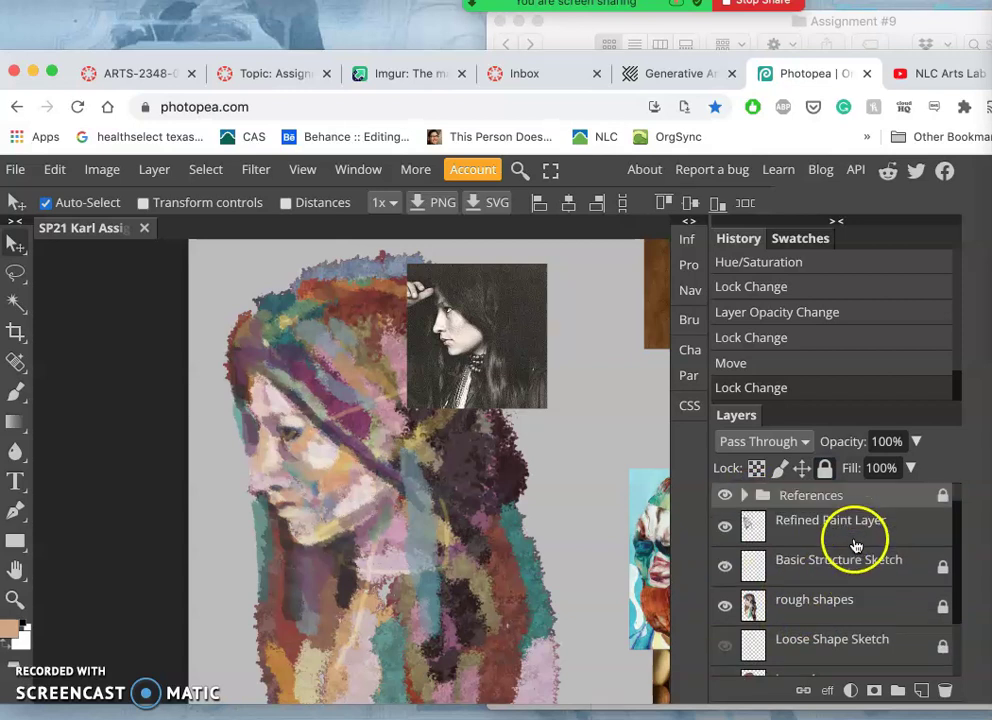
{"action": "scroll", "coordinate": [879, 569], "scroll_direction": "down", "scroll_amount": 3}
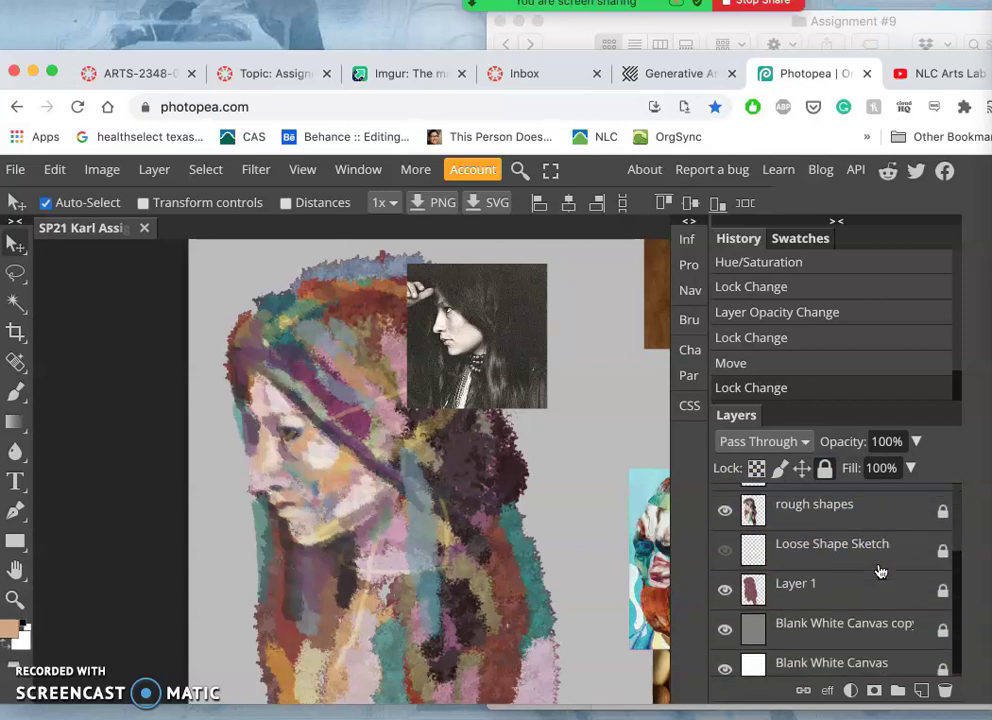
{"action": "scroll", "coordinate": [879, 569], "scroll_direction": "up", "scroll_amount": 3}
{"action": "left_click", "coordinate": [893, 537]}
{"action": "left_click", "coordinate": [724, 527]}
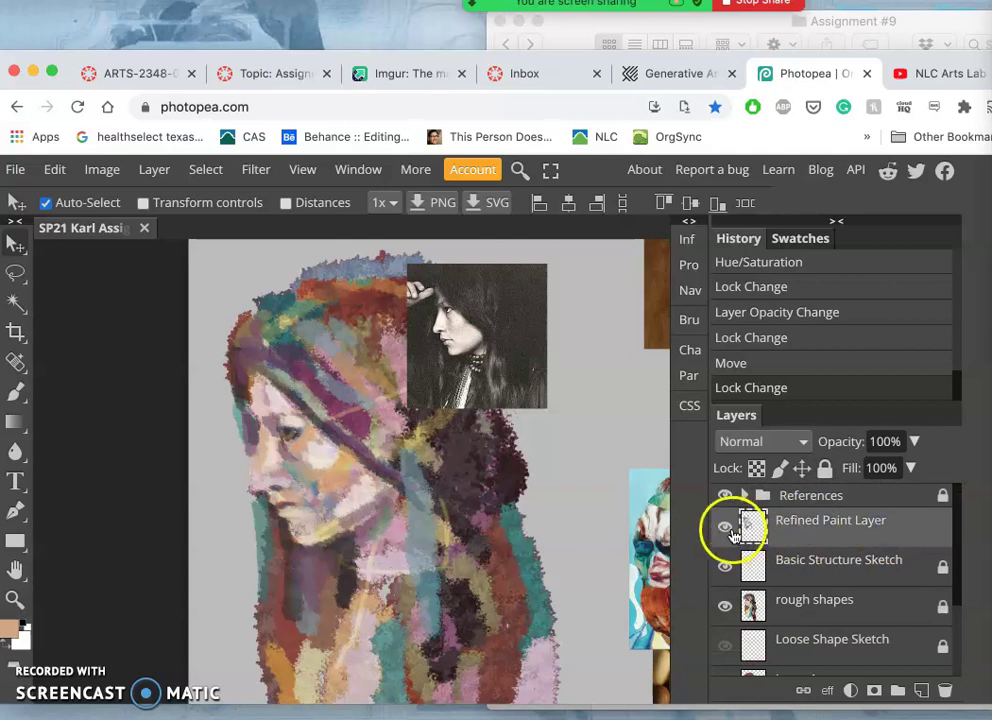
{"action": "left_click", "coordinate": [724, 527]}
{"action": "left_click", "coordinate": [724, 527]}
{"action": "left_click", "coordinate": [724, 527]}
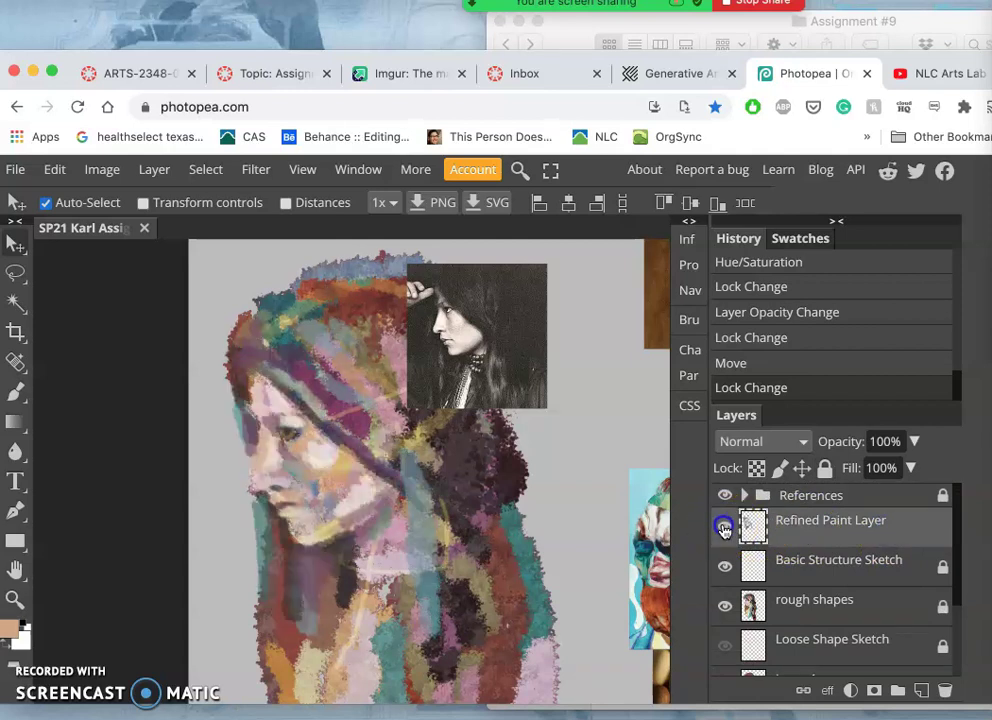
{"action": "left_click", "coordinate": [724, 527]}
{"action": "left_click", "coordinate": [724, 527]}
- Duplicate the Refined Paint Layer
{"action": "left_click", "coordinate": [822, 535]}
{"action": "key", "text": "ctrl+j"}
{"action": "mouse_move", "coordinate": [822, 536]}
{"action": "left_mouse_down"}
{"action": "mouse_move", "coordinate": [830, 538]}
{"action": "mouse_move", "coordinate": [638, 538]}
{"action": "mouse_move", "coordinate": [472, 498]}
{"action": "mouse_move", "coordinate": [352, 295]}
{"action": "mouse_move", "coordinate": [410, 483]}
{"action": "mouse_move", "coordinate": [355, 538]}
{"action": "left_mouse_up"}
- Examine the face up close while toggling the Refined Paint Layer copy to see how the doubled paint affects it
{"action": "scroll", "coordinate": [355, 538], "scroll_direction": "up", "scroll_amount": 2}
{"action": "scroll", "coordinate": [354, 540], "scroll_direction": "up", "scroll_amount": 2}
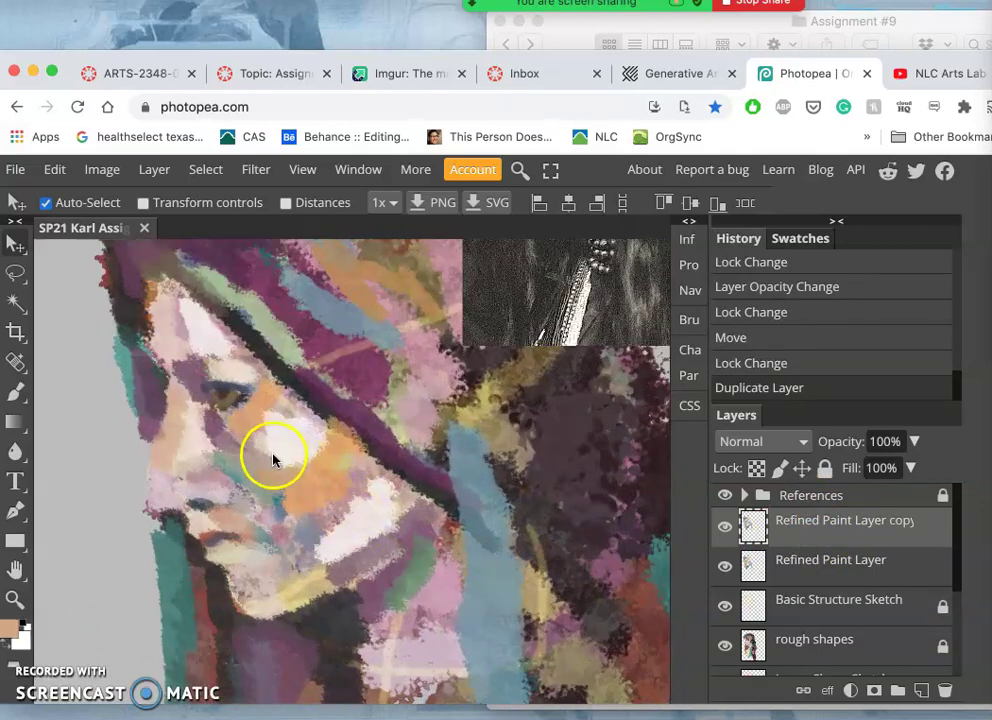
{"action": "left_click", "coordinate": [724, 531]}
{"action": "left_click", "coordinate": [724, 531]}
{"action": "left_click", "coordinate": [724, 531]}
{"action": "left_click", "coordinate": [724, 531]}
{"action": "left_click", "coordinate": [724, 531]}
{"action": "left_click", "coordinate": [724, 531]}
- Lower the opacity of the Refined Paint Layer copy to 69%
{"action": "left_click", "coordinate": [914, 441]}
{"action": "left_click", "coordinate": [899, 470]}
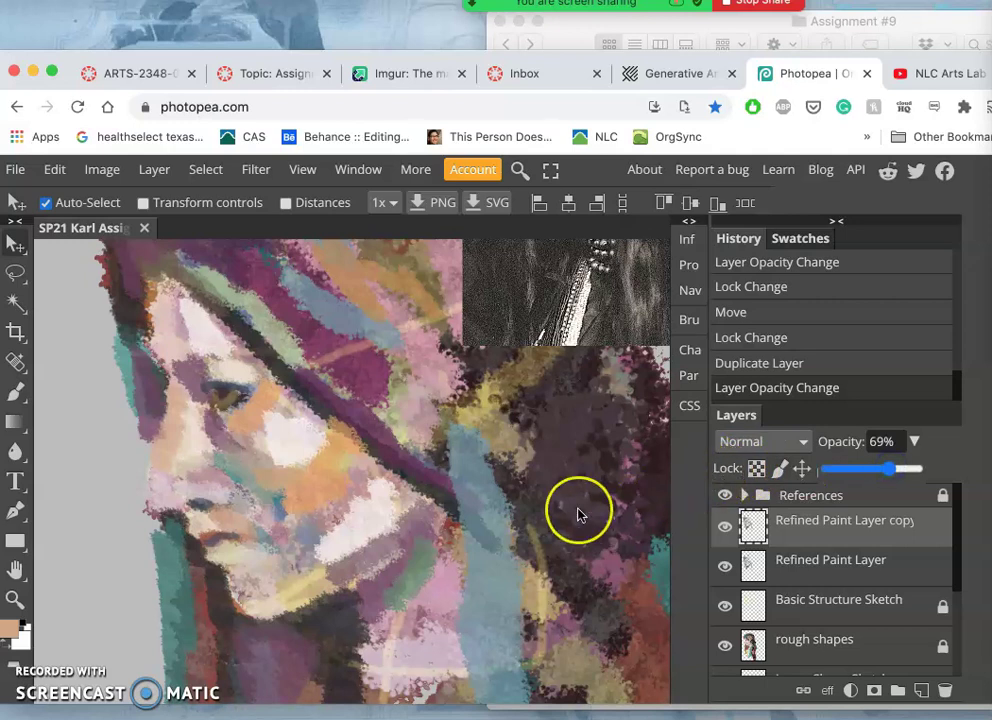
{"action": "key", "text": "super+minus"}
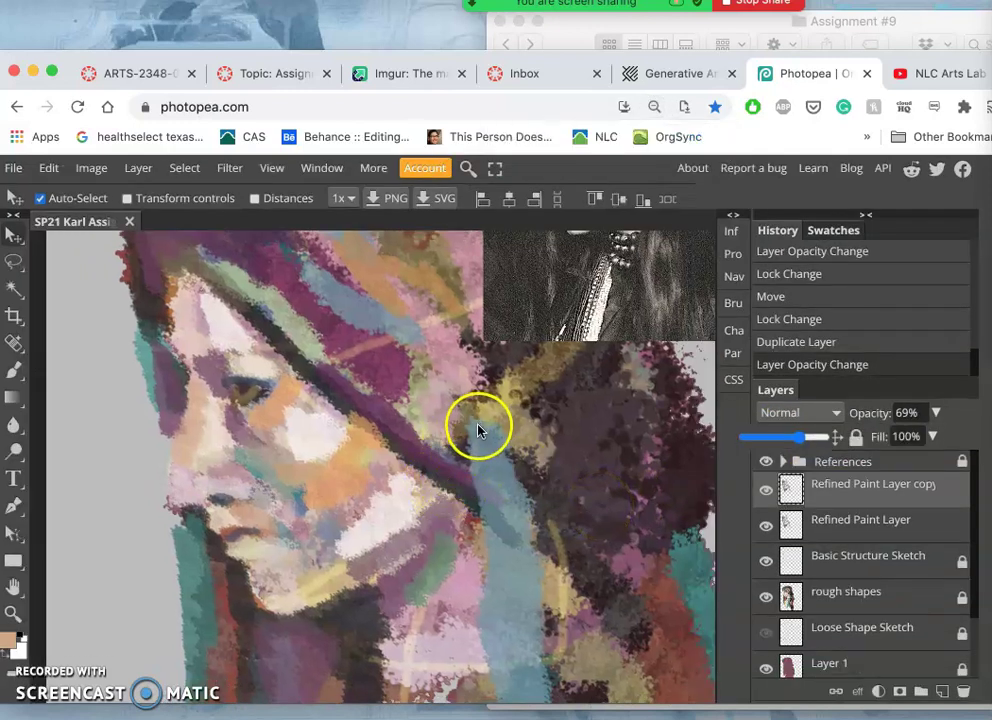
- Clear any selection and enlarge the browser window upward so the portrait's head and the reference photo fit together
{"action": "left_click", "coordinate": [13, 262]}
{"action": "left_click", "coordinate": [107, 340]}
{"action": "scroll", "coordinate": [106, 341], "scroll_direction": "down", "scroll_amount": 5}
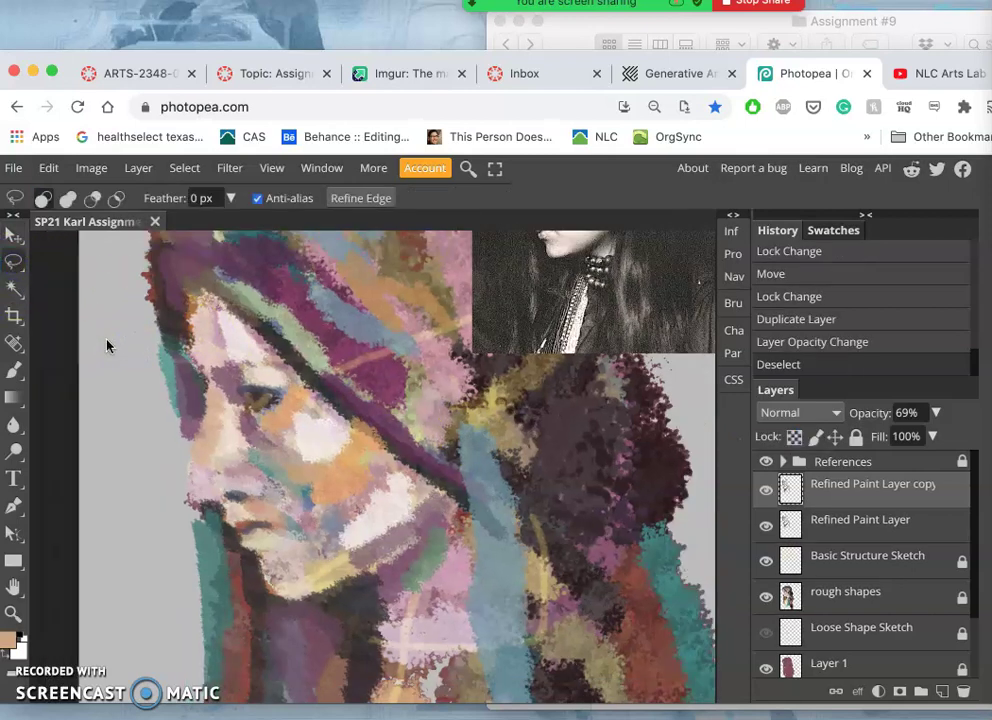
{"action": "scroll", "coordinate": [166, 372], "scroll_direction": "up", "scroll_amount": 4}
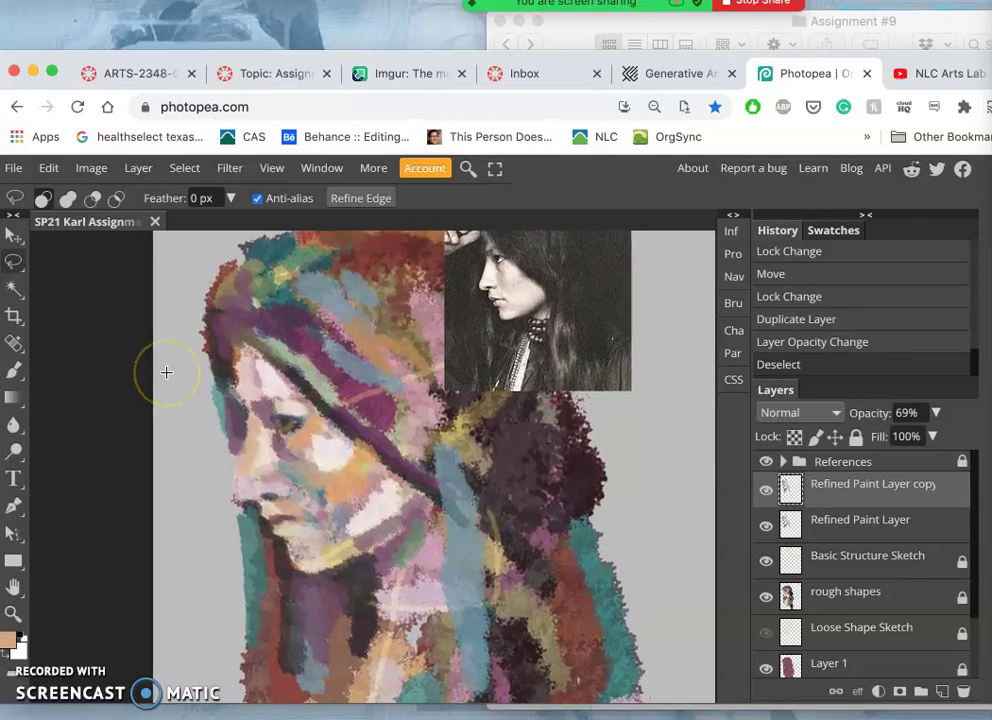
{"action": "scroll", "coordinate": [166, 372], "scroll_direction": "down", "scroll_amount": 3}
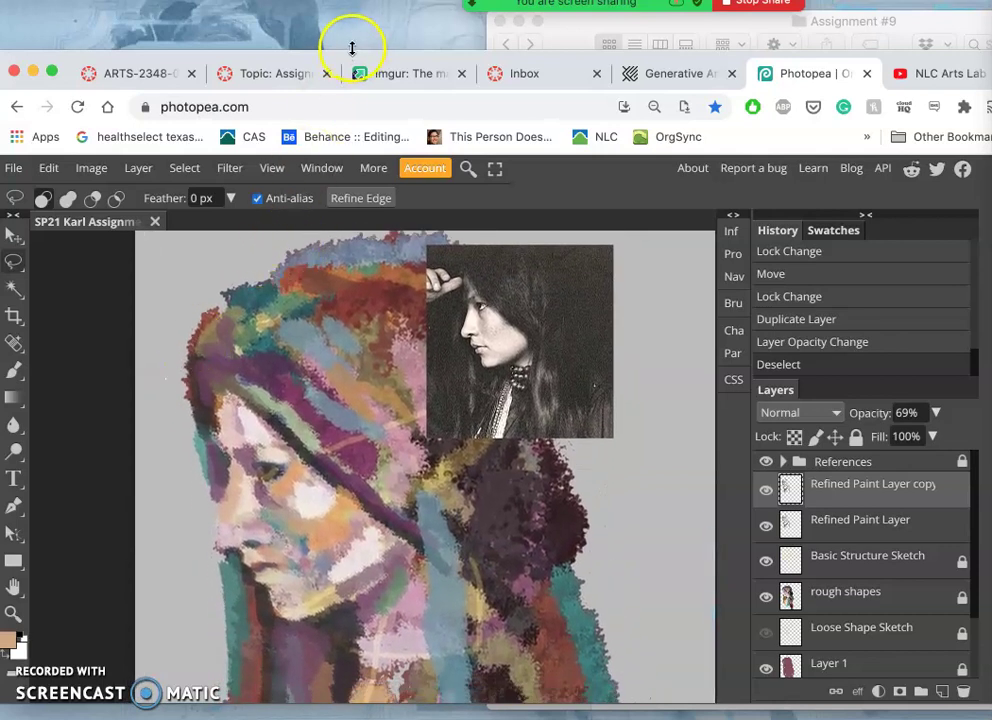
{"action": "left_click_drag", "start_coordinate": [352, 48], "coordinate": [348, 1]}
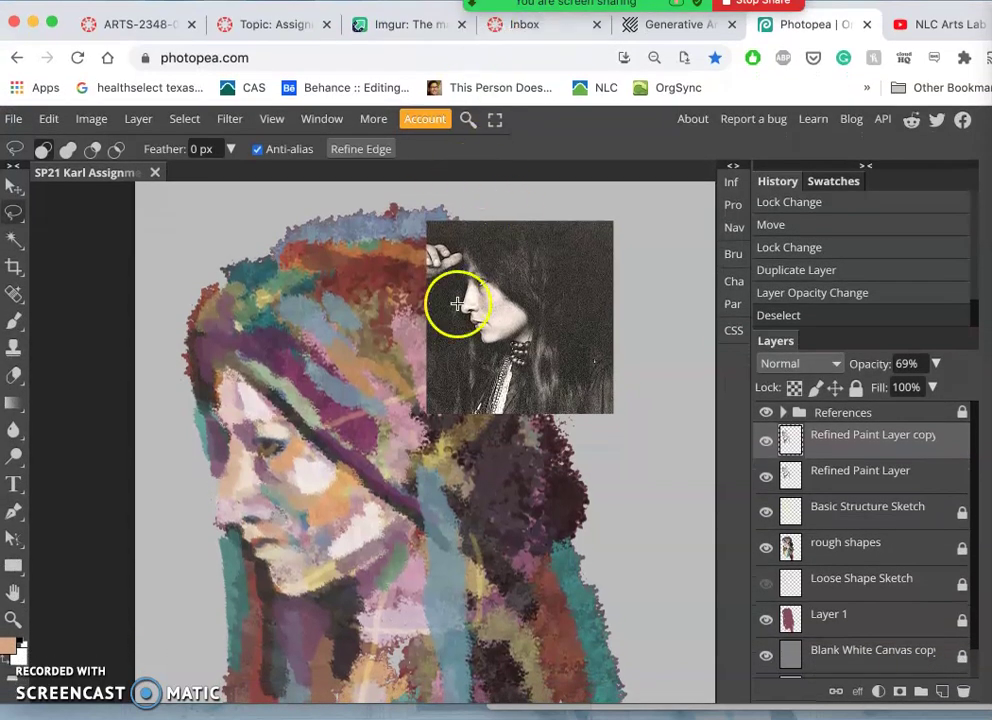
{"action": "mouse_move", "coordinate": [380, 440]}
{"action": "left_mouse_down"}
{"action": "mouse_move", "coordinate": [305, 403]}
{"action": "mouse_move", "coordinate": [317, 425]}
{"action": "mouse_move", "coordinate": [312, 452]}
{"action": "mouse_move", "coordinate": [329, 473]}
{"action": "left_mouse_up"}
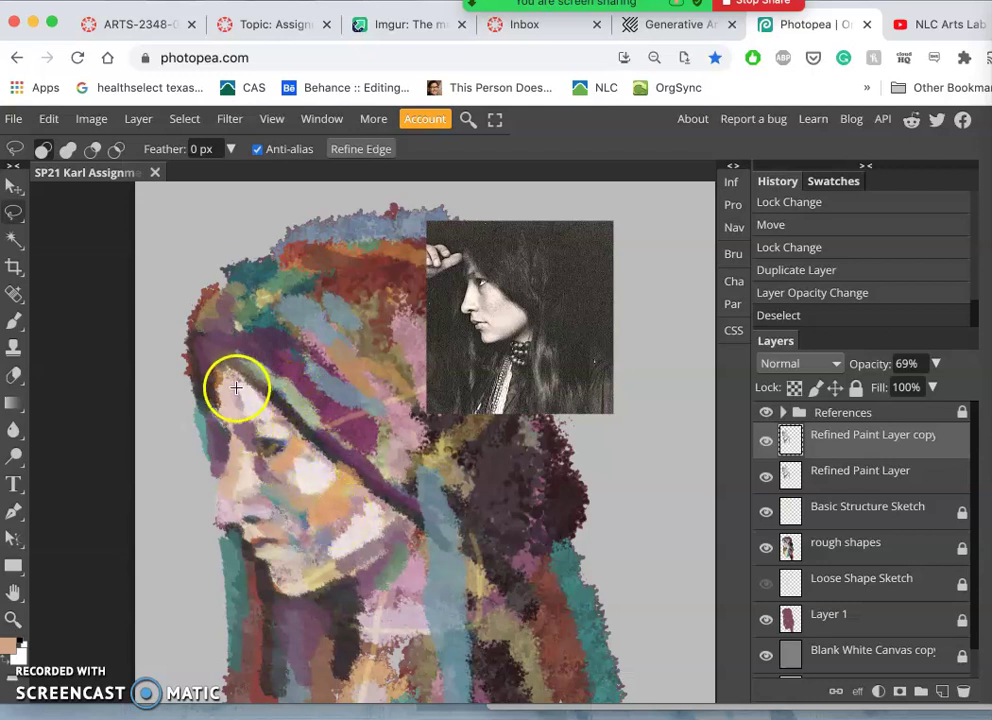
- Sample the dark purple from the back of the hair and brush it over the blue and orange strands of the upper hair
{"action": "left_click", "coordinate": [14, 320]}
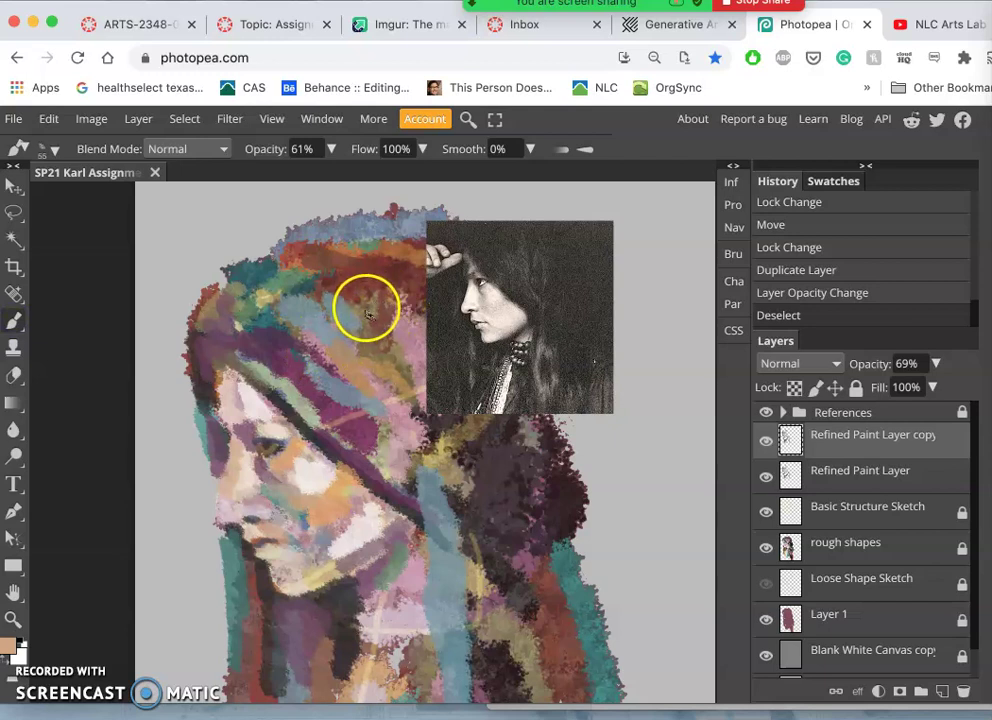
{"action": "mouse_move", "coordinate": [512, 478]}
{"action": "left_mouse_down"}
{"action": "mouse_move", "coordinate": [542, 500]}
{"action": "mouse_move", "coordinate": [433, 402]}
{"action": "mouse_move", "coordinate": [283, 311]}
{"action": "mouse_move", "coordinate": [332, 330]}
{"action": "mouse_move", "coordinate": [244, 290]}
{"action": "mouse_move", "coordinate": [231, 308]}
{"action": "mouse_move", "coordinate": [278, 307]}
{"action": "left_mouse_up"}
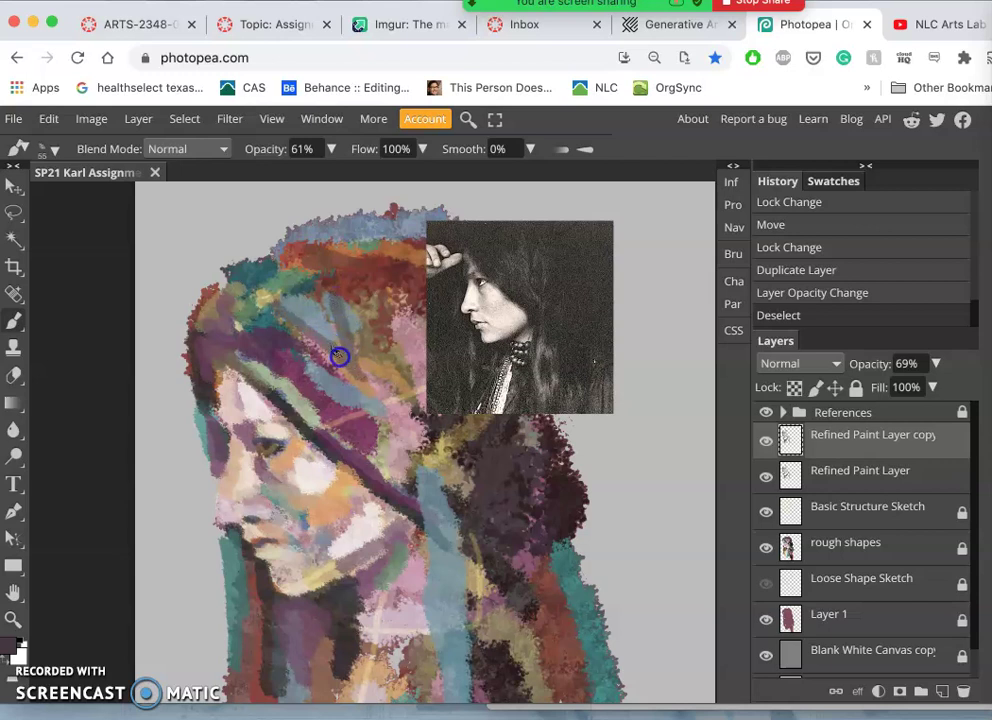
{"action": "mouse_move", "coordinate": [339, 357]}
{"action": "left_mouse_down"}
{"action": "mouse_move", "coordinate": [369, 342]}
{"action": "mouse_move", "coordinate": [357, 323]}
{"action": "mouse_move", "coordinate": [634, 343]}
{"action": "mouse_move", "coordinate": [711, 337]}
{"action": "mouse_move", "coordinate": [822, 372]}
{"action": "left_mouse_up"}
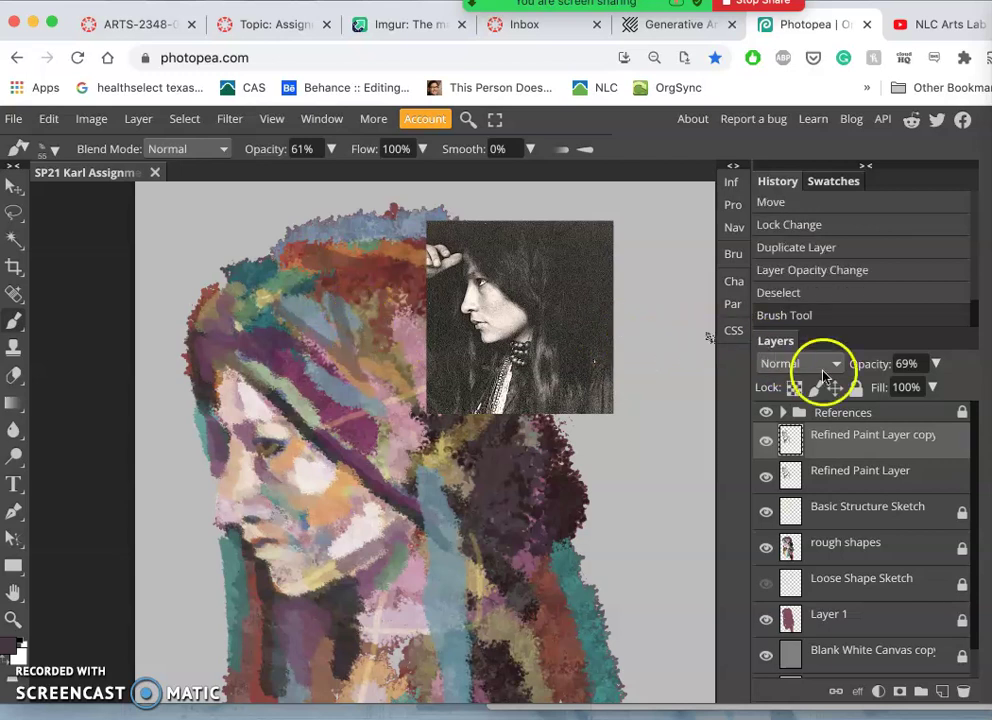
- Raise the Refined Paint Layer copy to 100% opacity and set the brush to 89% opacity and size 118
{"action": "left_click", "coordinate": [936, 364]}
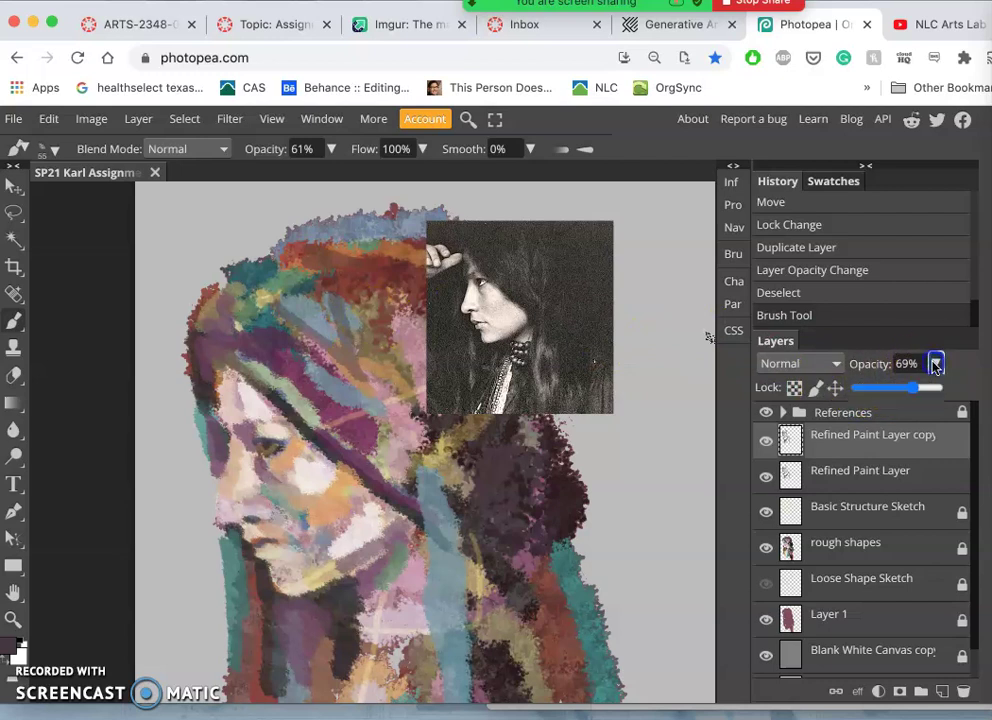
{"action": "left_click_drag", "start_coordinate": [918, 388], "coordinate": [952, 383]}
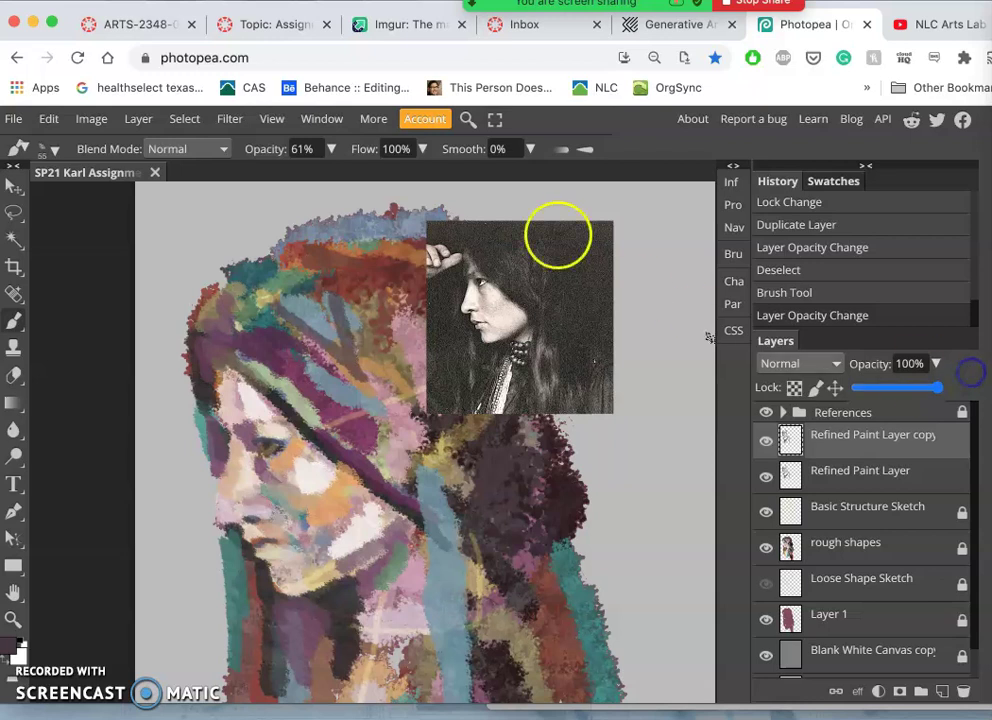
{"action": "left_click", "coordinate": [331, 149]}
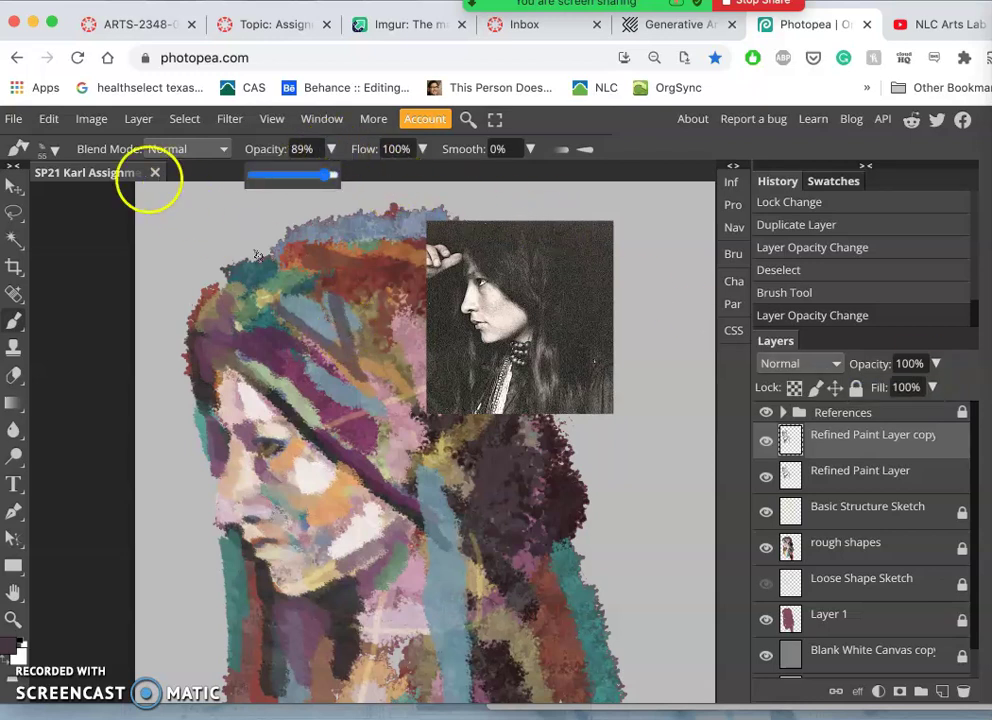
{"action": "left_click", "coordinate": [56, 149]}
{"action": "left_click", "coordinate": [56, 149]}
{"action": "left_click_drag", "start_coordinate": [111, 194], "coordinate": [130, 202]}
- Paint broad dark purple strokes across the blue and orange strands at the top of the hair
{"action": "left_click_drag", "start_coordinate": [318, 312], "coordinate": [336, 334]}
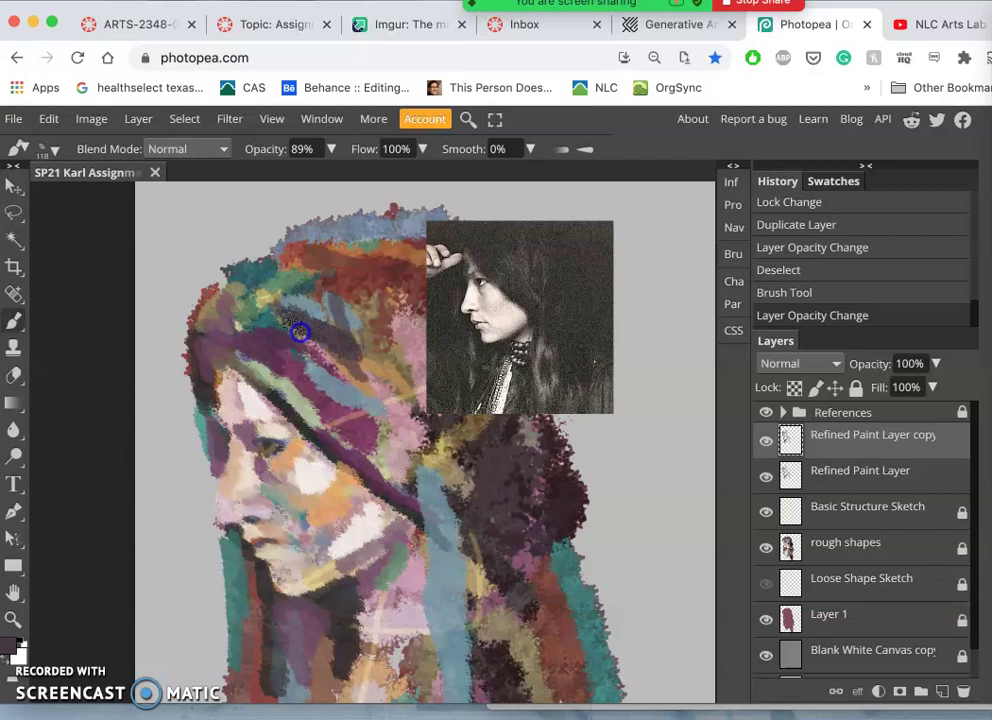
{"action": "mouse_move", "coordinate": [284, 313]}
{"action": "left_mouse_down"}
{"action": "mouse_move", "coordinate": [385, 365]}
{"action": "mouse_move", "coordinate": [380, 346]}
{"action": "left_mouse_up"}
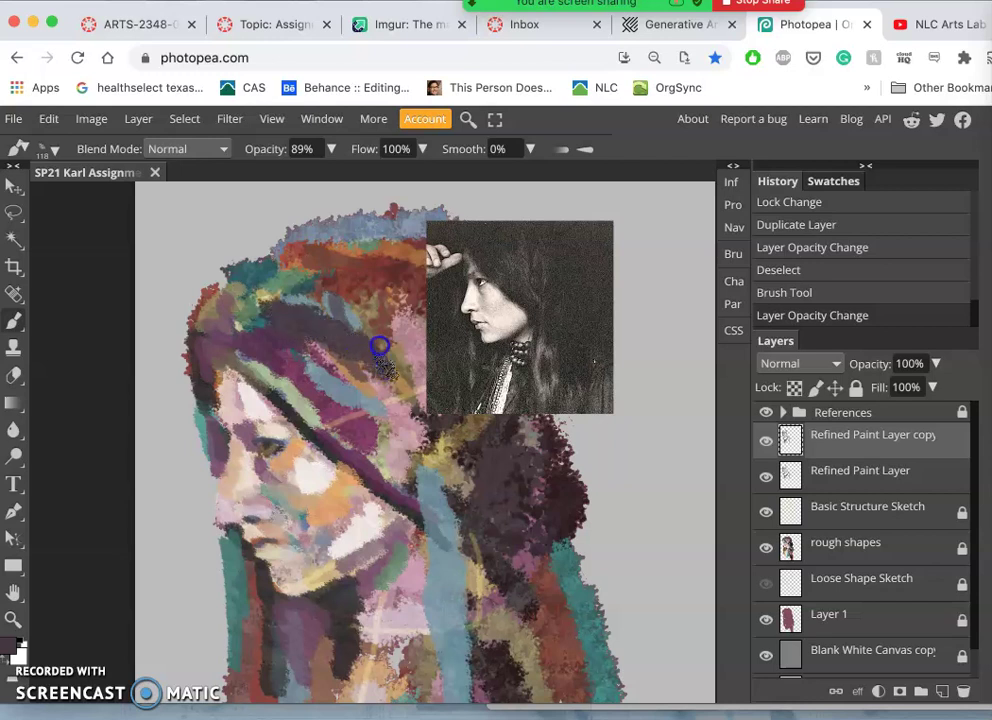
{"action": "left_click_drag", "start_coordinate": [361, 300], "coordinate": [358, 297]}
- Sample the darker maroon from the back hair and paint strands down the side of the head and along the hair edge above the cheek
{"action": "mouse_move", "coordinate": [542, 476]}
{"action": "left_mouse_down"}
{"action": "mouse_move", "coordinate": [611, 546]}
{"action": "mouse_move", "coordinate": [571, 513]}
{"action": "mouse_move", "coordinate": [454, 489]}
{"action": "mouse_move", "coordinate": [384, 427]}
{"action": "mouse_move", "coordinate": [339, 330]}
{"action": "mouse_move", "coordinate": [347, 329]}
{"action": "mouse_move", "coordinate": [372, 382]}
{"action": "left_mouse_up"}
{"action": "key", "text": "ctrl+z"}
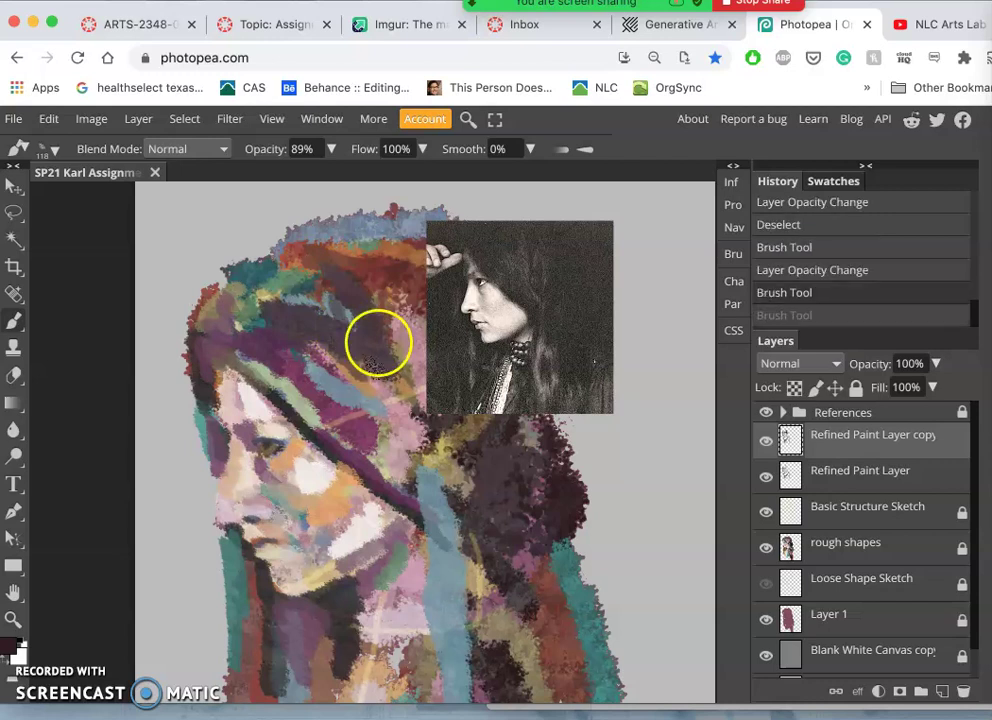
{"action": "left_click_drag", "start_coordinate": [392, 398], "coordinate": [399, 423]}
{"action": "mouse_move", "coordinate": [383, 355]}
{"action": "left_mouse_down"}
{"action": "mouse_move", "coordinate": [401, 454]}
{"action": "mouse_move", "coordinate": [412, 462]}
{"action": "mouse_move", "coordinate": [397, 474]}
{"action": "mouse_move", "coordinate": [381, 463]}
{"action": "mouse_move", "coordinate": [425, 497]}
{"action": "left_mouse_up"}
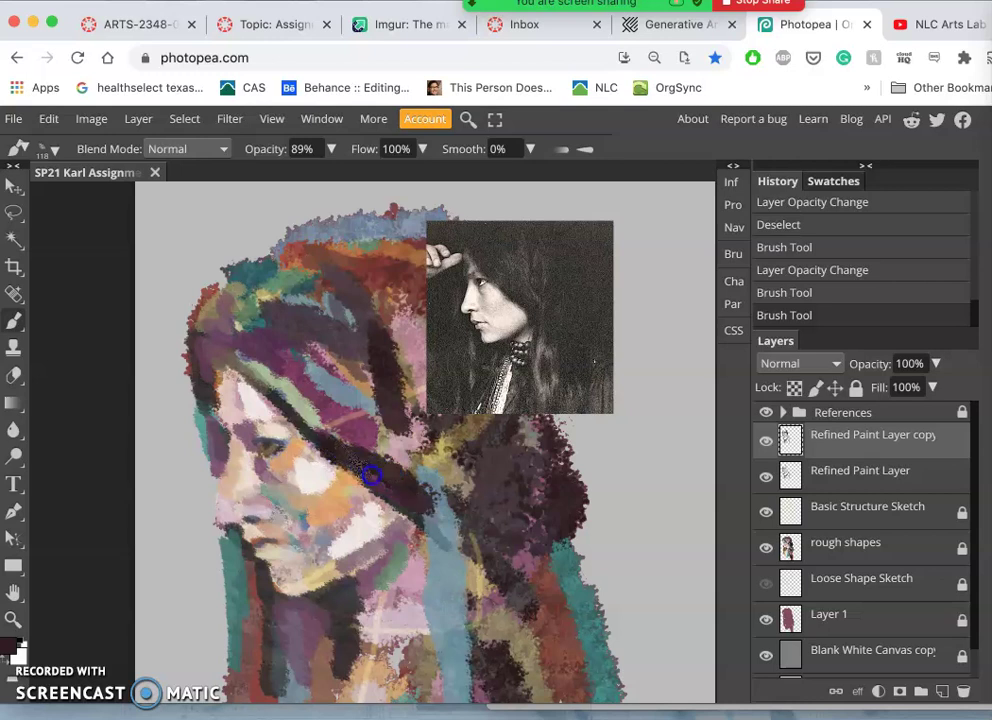
{"action": "left_click_drag", "start_coordinate": [380, 485], "coordinate": [483, 602]}
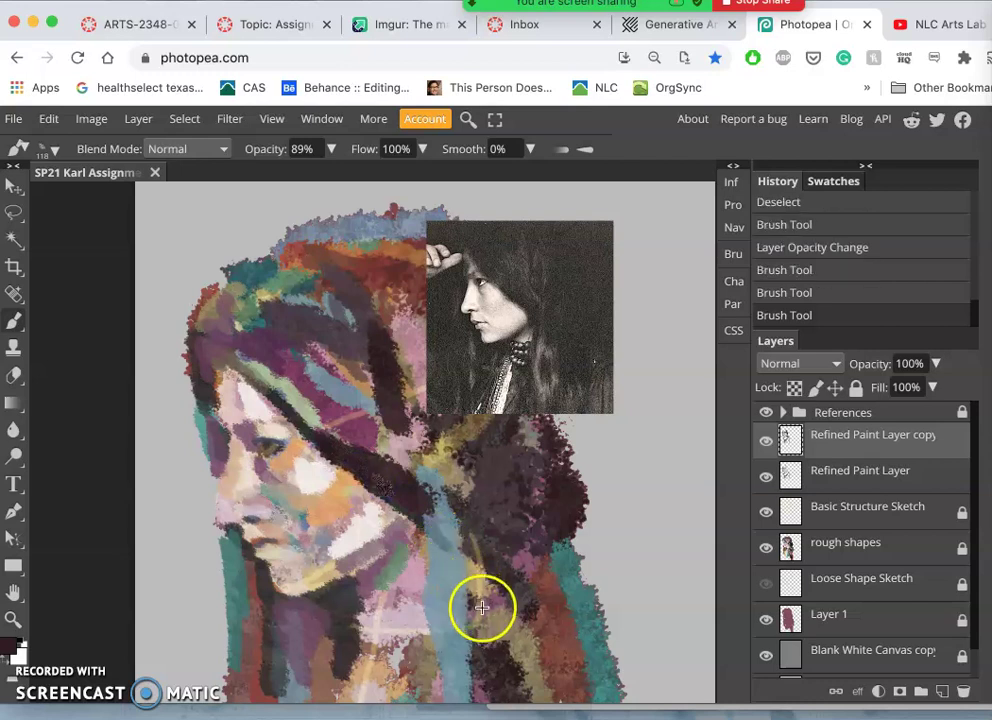
- Paint a reddish-brown strand and a light blue strand diagonally through the hair above the face
{"action": "mouse_move", "coordinate": [370, 450]}
{"action": "left_mouse_down"}
{"action": "mouse_move", "coordinate": [387, 492]}
{"action": "mouse_move", "coordinate": [359, 469]}
{"action": "mouse_move", "coordinate": [357, 442]}
{"action": "left_mouse_up"}
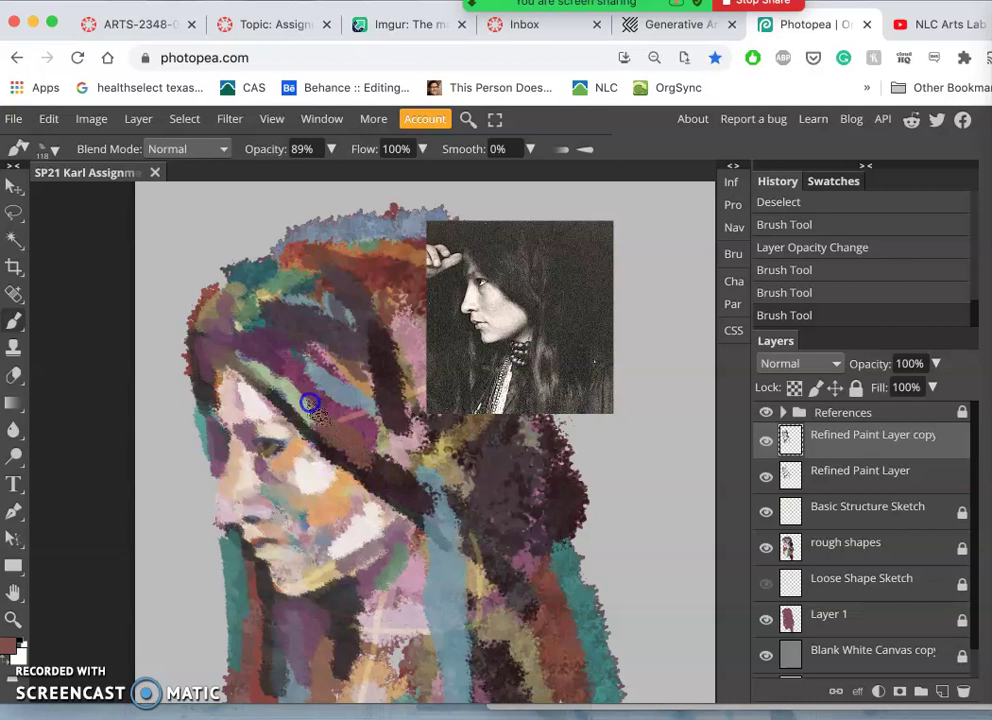
{"action": "mouse_move", "coordinate": [290, 384]}
{"action": "left_mouse_down"}
{"action": "mouse_move", "coordinate": [437, 494]}
{"action": "mouse_move", "coordinate": [415, 489]}
{"action": "mouse_move", "coordinate": [398, 455]}
{"action": "mouse_move", "coordinate": [422, 474]}
{"action": "mouse_move", "coordinate": [366, 439]}
{"action": "mouse_move", "coordinate": [313, 376]}
{"action": "mouse_move", "coordinate": [314, 384]}
{"action": "mouse_move", "coordinate": [258, 342]}
{"action": "left_mouse_up"}
- Sample the dark maroon from the hair and paint diagonal strands from the crown and forehead toward the back of the head
{"action": "left_click", "coordinate": [381, 354], "text": "alt"}
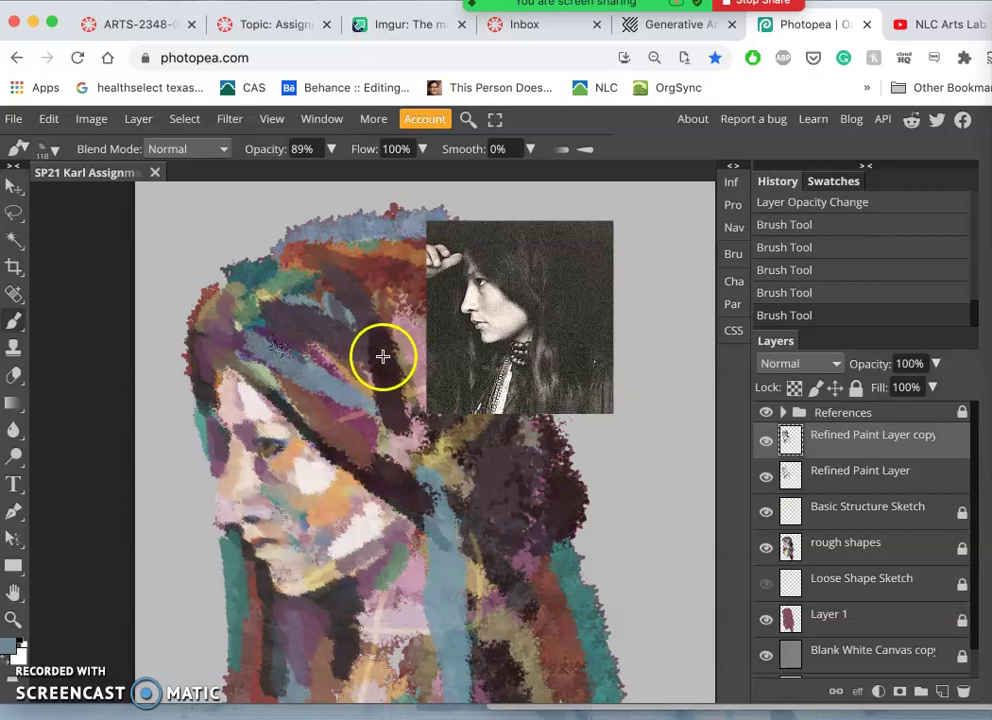
{"action": "left_click_drag", "start_coordinate": [412, 425], "coordinate": [424, 447]}
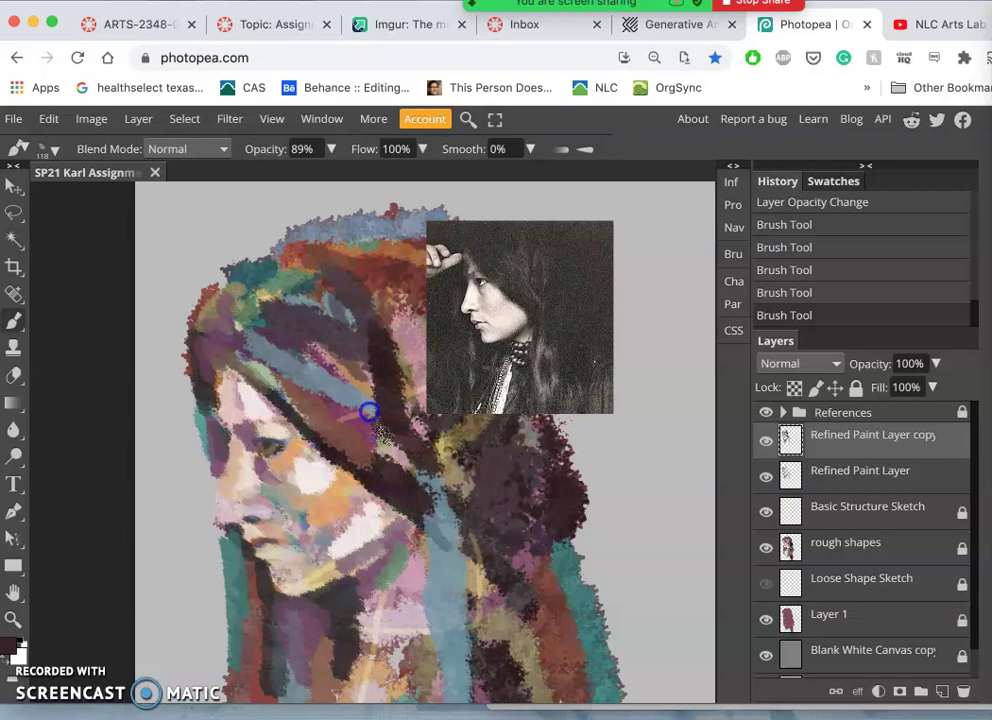
{"action": "left_click_drag", "start_coordinate": [309, 370], "coordinate": [278, 341]}
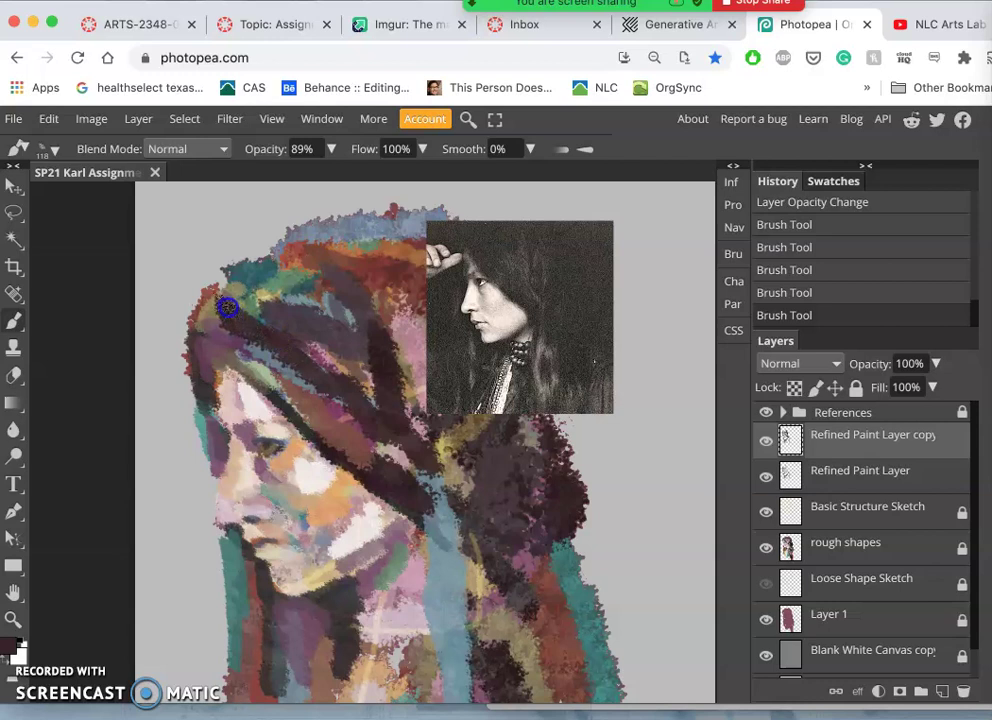
{"action": "mouse_move", "coordinate": [229, 293]}
{"action": "left_mouse_down"}
{"action": "mouse_move", "coordinate": [282, 283]}
{"action": "mouse_move", "coordinate": [395, 422]}
{"action": "mouse_move", "coordinate": [516, 547]}
{"action": "left_mouse_up"}
{"action": "mouse_move", "coordinate": [270, 300]}
{"action": "left_mouse_down"}
{"action": "mouse_move", "coordinate": [288, 292]}
{"action": "mouse_move", "coordinate": [259, 246]}
{"action": "mouse_move", "coordinate": [288, 283]}
{"action": "mouse_move", "coordinate": [337, 312]}
{"action": "mouse_move", "coordinate": [258, 242]}
{"action": "mouse_move", "coordinate": [279, 263]}
{"action": "mouse_move", "coordinate": [350, 283]}
{"action": "mouse_move", "coordinate": [325, 232]}
{"action": "mouse_move", "coordinate": [315, 244]}
{"action": "mouse_move", "coordinate": [363, 281]}
{"action": "left_mouse_up"}
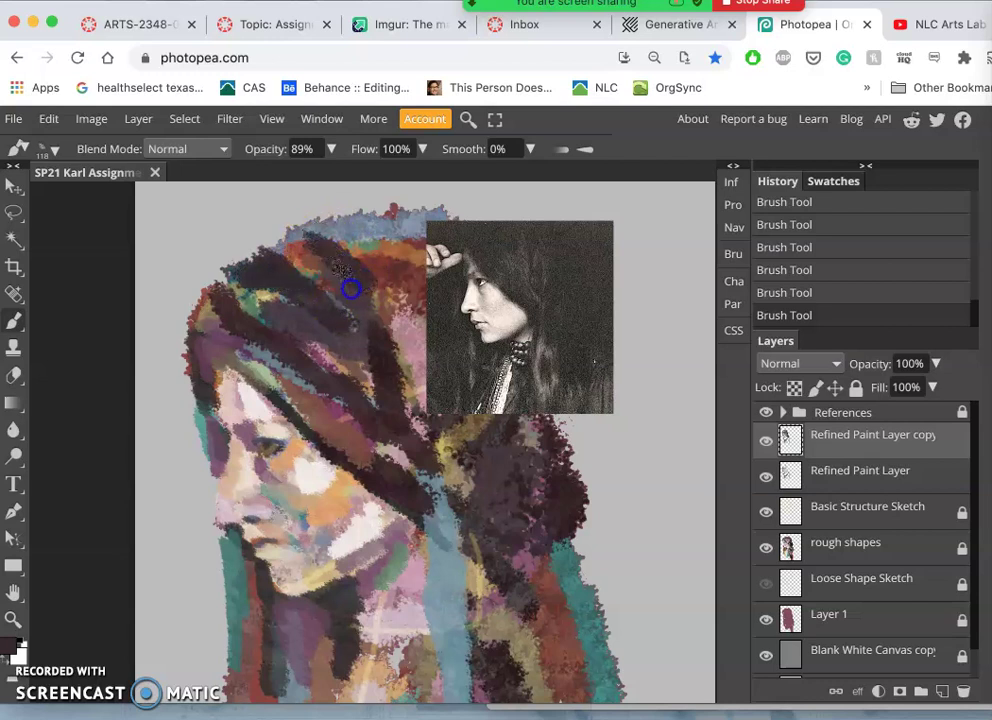
- Sample the red from the crown and paint red strands on the top of the head and in the lower back hair
{"action": "left_click", "coordinate": [389, 262], "text": "alt"}
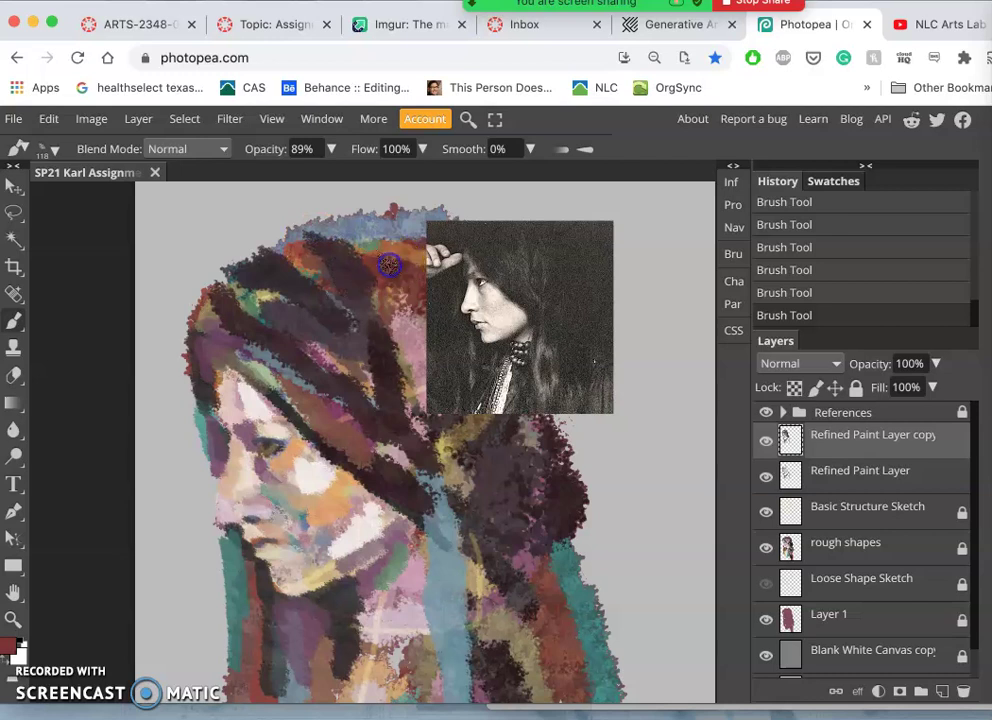
{"action": "mouse_move", "coordinate": [362, 236]}
{"action": "left_mouse_down"}
{"action": "mouse_move", "coordinate": [391, 236]}
{"action": "mouse_move", "coordinate": [405, 317]}
{"action": "mouse_move", "coordinate": [458, 443]}
{"action": "mouse_move", "coordinate": [511, 474]}
{"action": "mouse_move", "coordinate": [541, 509]}
{"action": "mouse_move", "coordinate": [532, 535]}
{"action": "left_mouse_up"}
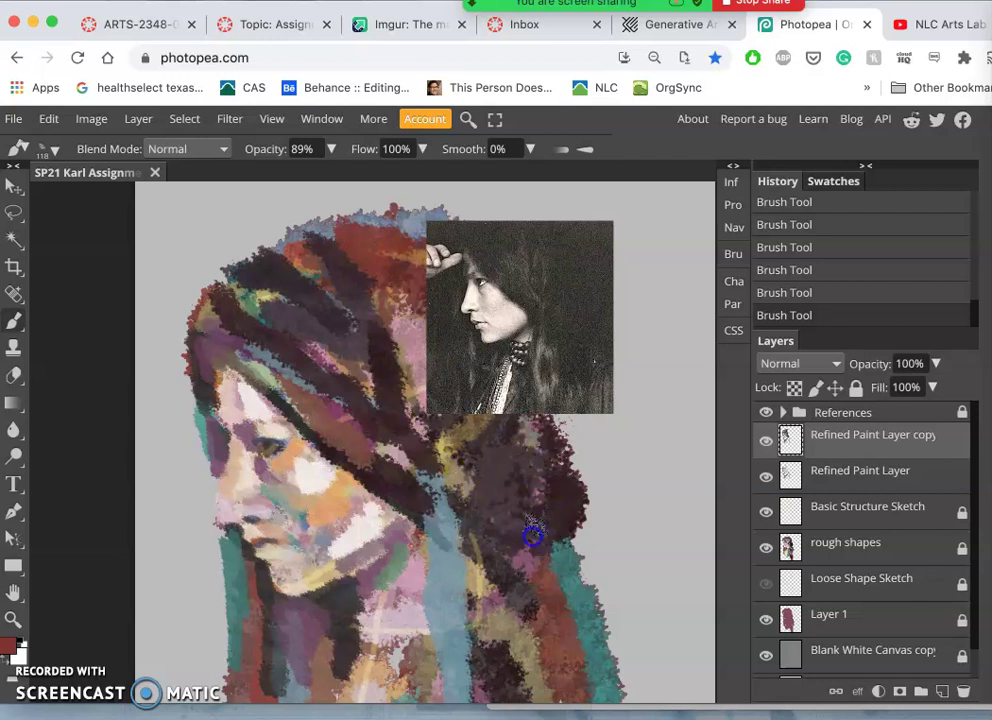
{"action": "left_click_drag", "start_coordinate": [533, 580], "coordinate": [536, 598]}
- Sample the teal from the outer back hair and brush teal strands into the lower back hair and the crown
{"action": "left_click", "coordinate": [560, 562], "text": "alt"}
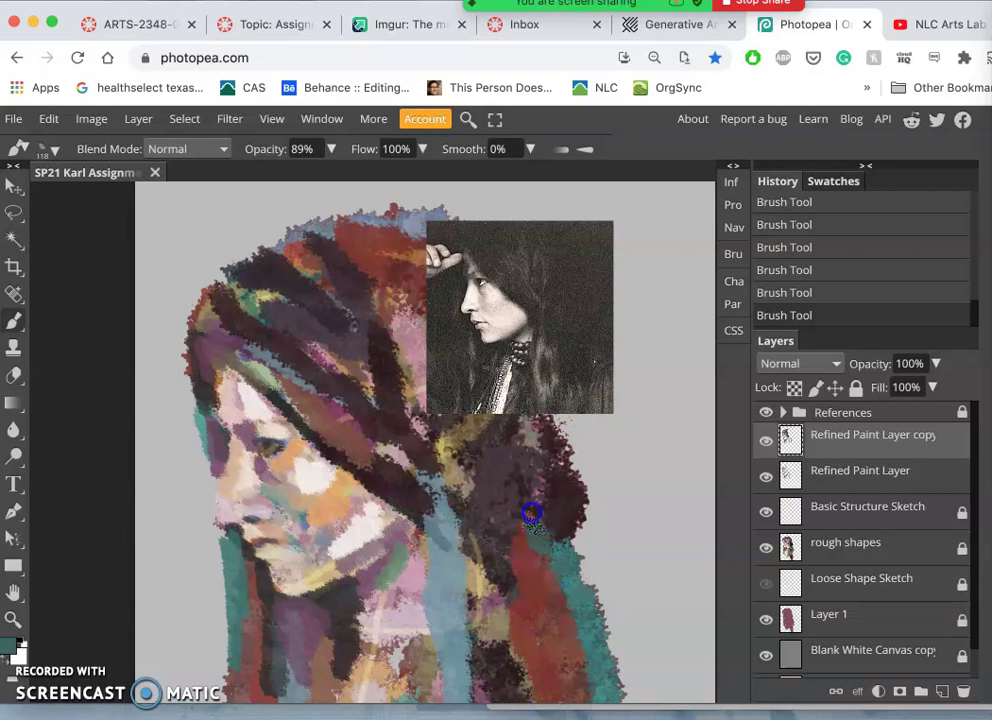
{"action": "left_click_drag", "start_coordinate": [543, 544], "coordinate": [556, 592]}
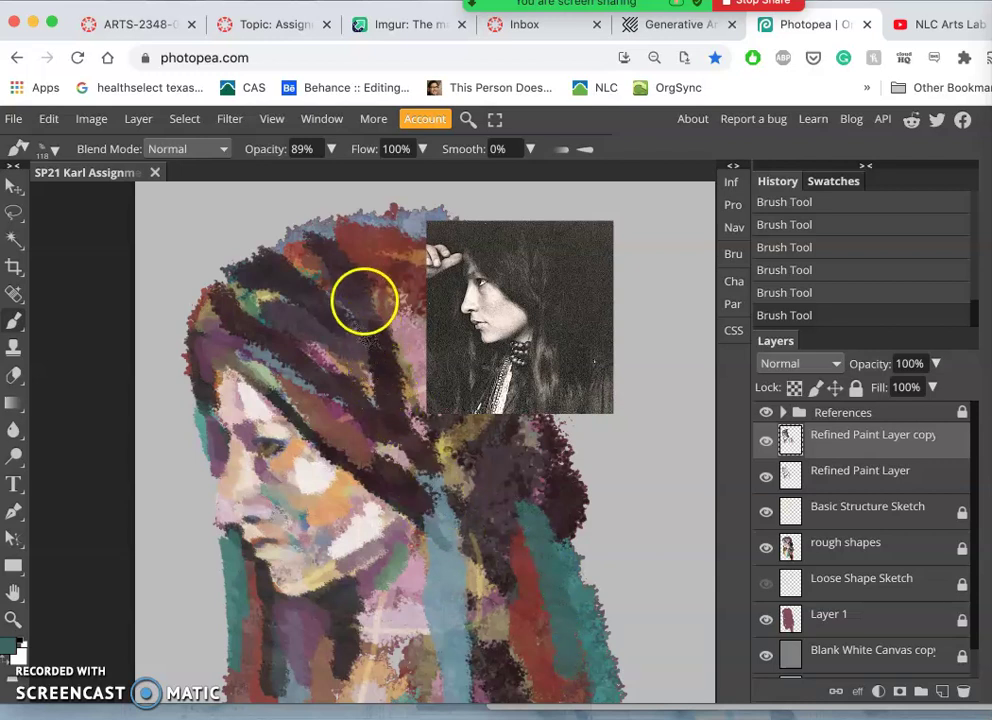
{"action": "left_click", "coordinate": [403, 270]}
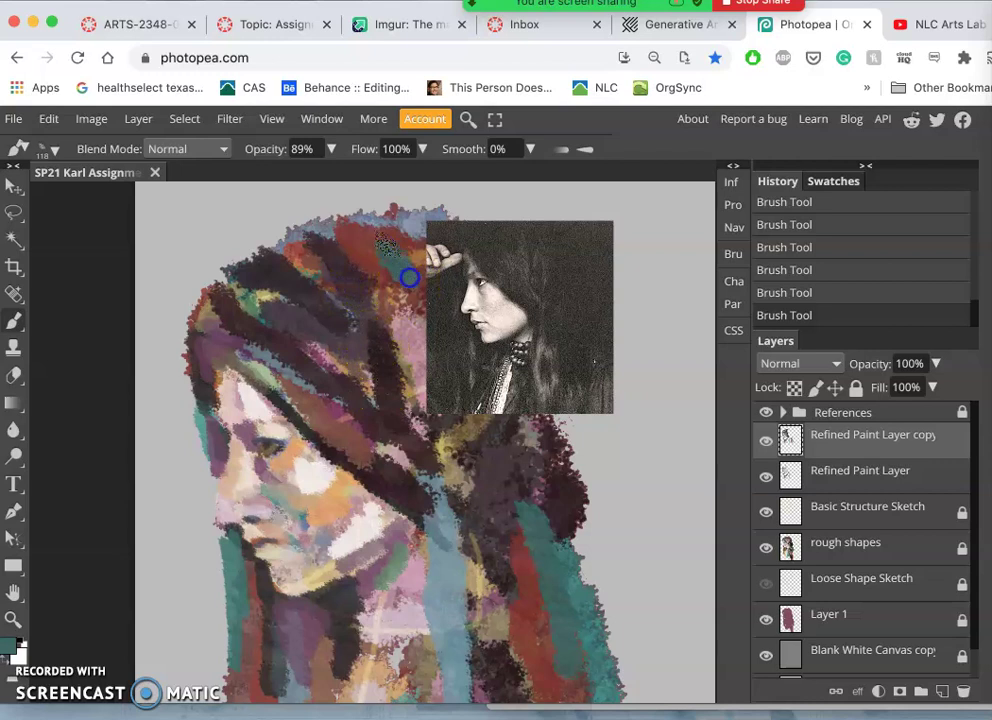
- Sample the dark maroon again and paint a strand alongside the teal stroke at the crown
{"action": "left_click", "coordinate": [385, 380], "text": "alt"}
{"action": "left_click", "coordinate": [403, 289]}
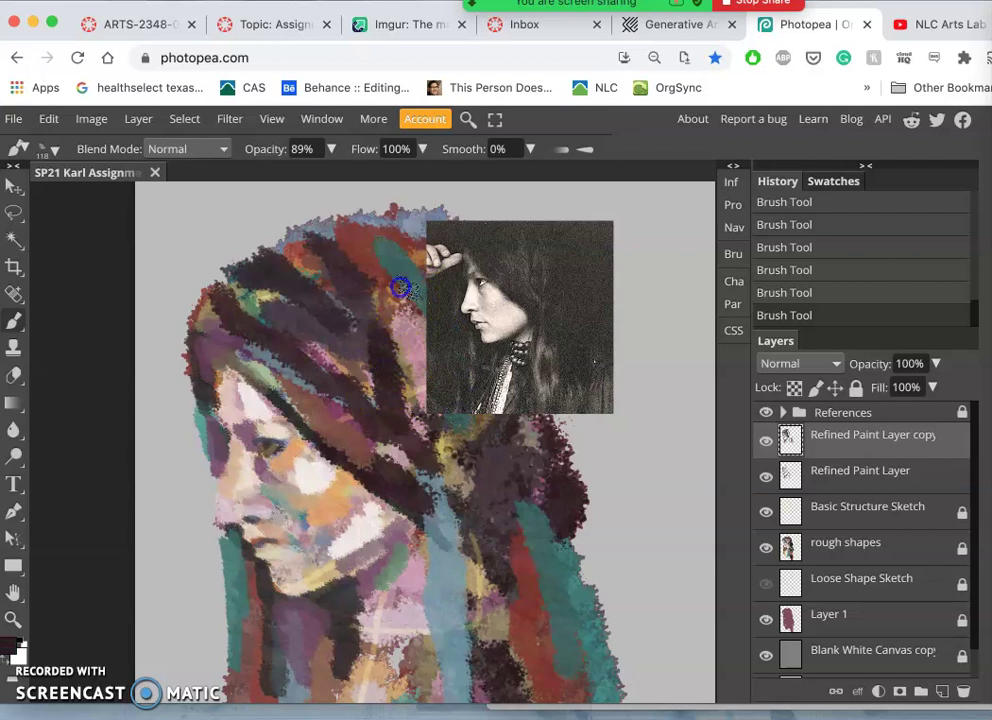
{"action": "mouse_move", "coordinate": [371, 246]}
{"action": "left_mouse_down"}
{"action": "mouse_move", "coordinate": [366, 372]}
{"action": "mouse_move", "coordinate": [343, 361]}
{"action": "mouse_move", "coordinate": [387, 404]}
{"action": "mouse_move", "coordinate": [420, 466]}
{"action": "mouse_move", "coordinate": [346, 603]}
{"action": "mouse_move", "coordinate": [310, 541]}
{"action": "mouse_move", "coordinate": [313, 527]}
{"action": "mouse_move", "coordinate": [387, 506]}
{"action": "mouse_move", "coordinate": [440, 538]}
{"action": "mouse_move", "coordinate": [460, 629]}
{"action": "mouse_move", "coordinate": [429, 662]}
{"action": "mouse_move", "coordinate": [367, 581]}
{"action": "mouse_move", "coordinate": [300, 573]}
{"action": "mouse_move", "coordinate": [316, 586]}
{"action": "mouse_move", "coordinate": [124, 610]}
{"action": "left_mouse_up"}
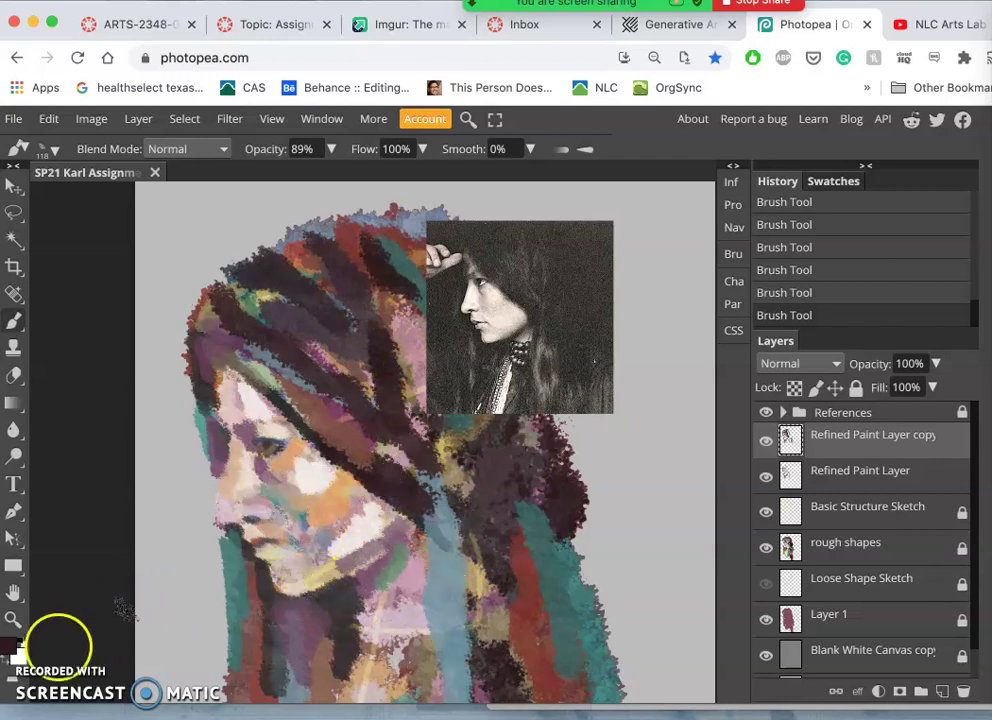
- Set the foreground color to a saturated navy blue, hex 171d64
{"action": "left_click", "coordinate": [12, 644]}
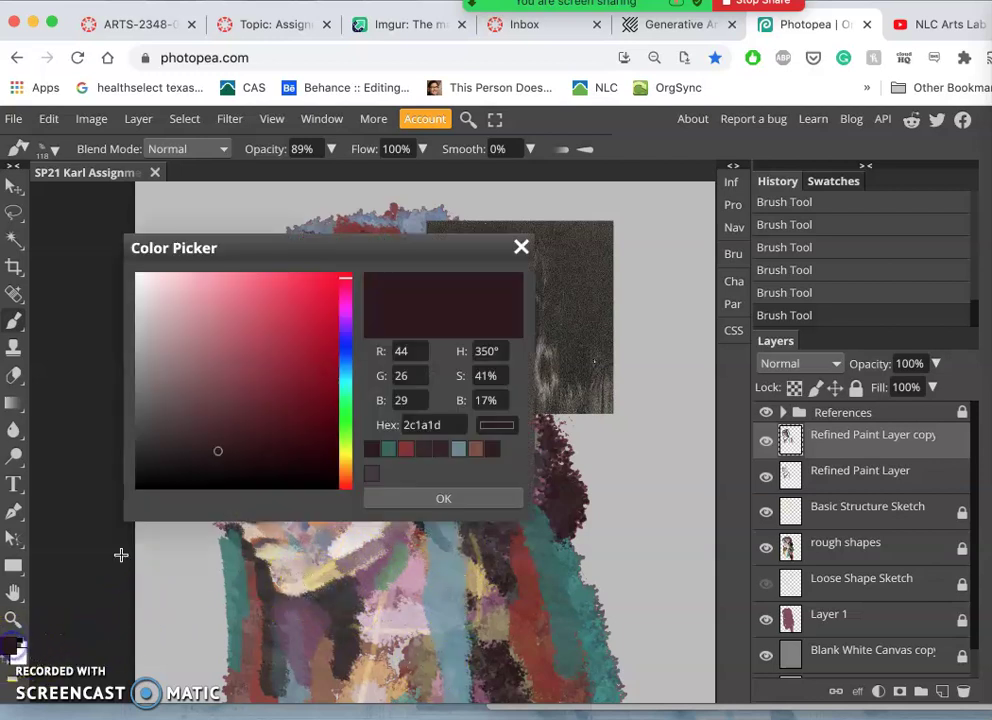
{"action": "left_click", "coordinate": [349, 348]}
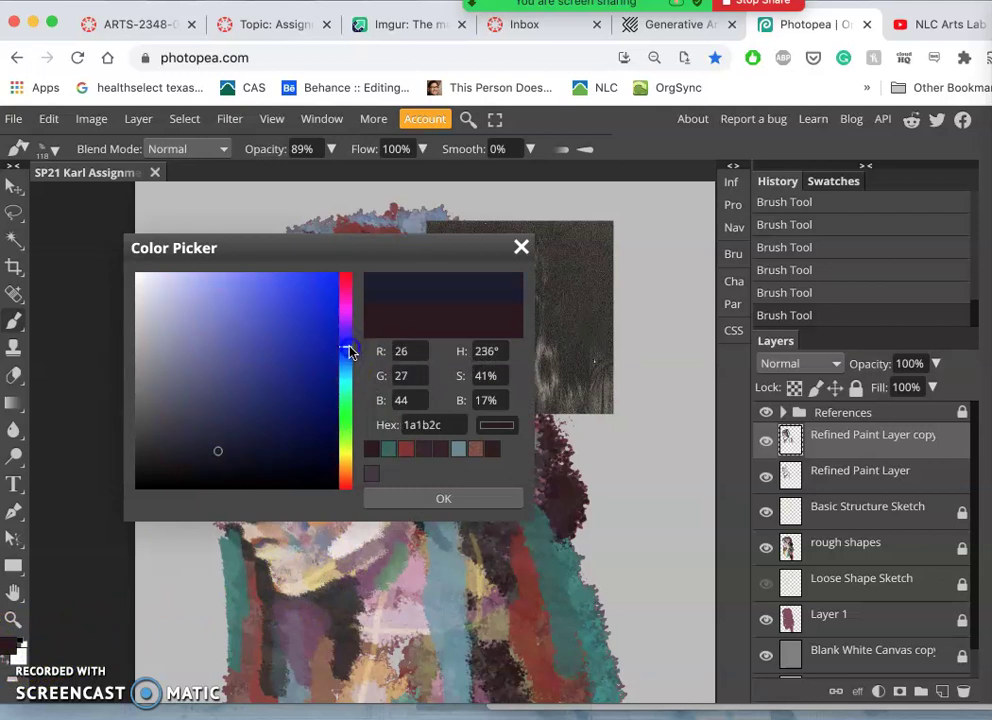
{"action": "left_click", "coordinate": [262, 370]}
{"action": "mouse_move", "coordinate": [249, 365]}
{"action": "left_mouse_down"}
{"action": "mouse_move", "coordinate": [224, 411]}
{"action": "mouse_move", "coordinate": [257, 337]}
{"action": "mouse_move", "coordinate": [287, 395]}
{"action": "left_mouse_up"}
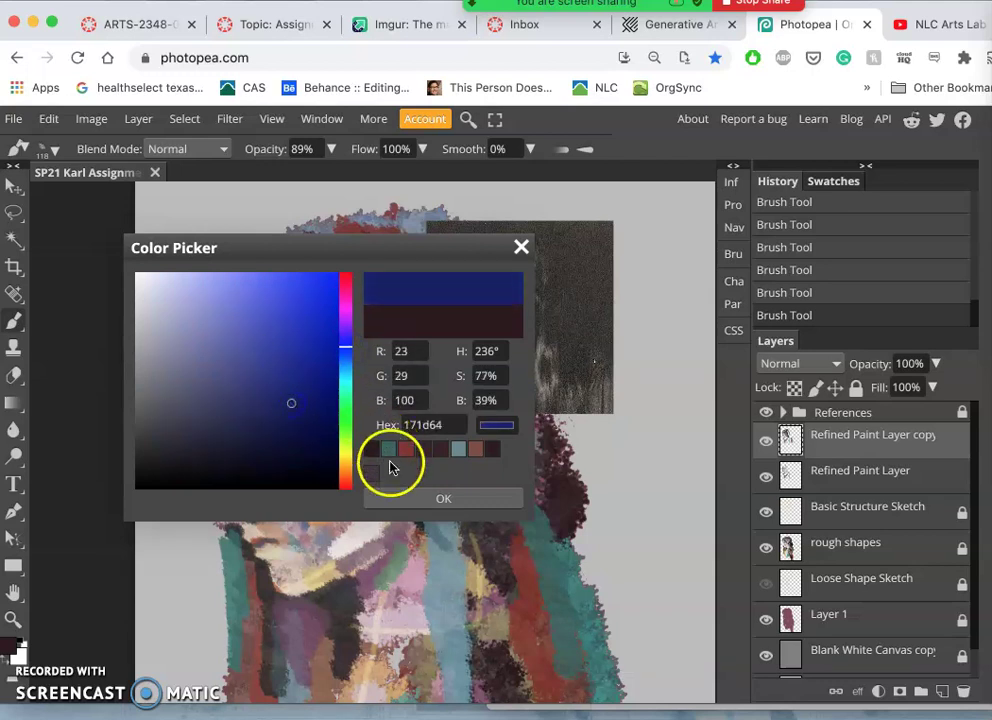
{"action": "left_click", "coordinate": [390, 497]}
- Paint navy blue strokes at the top of the hair and along the hair edge beside the cheek
{"action": "mouse_move", "coordinate": [303, 320]}
{"action": "left_mouse_down"}
{"action": "mouse_move", "coordinate": [288, 262]}
{"action": "mouse_move", "coordinate": [316, 288]}
{"action": "mouse_move", "coordinate": [273, 260]}
{"action": "mouse_move", "coordinate": [316, 366]}
{"action": "mouse_move", "coordinate": [389, 473]}
{"action": "left_mouse_up"}
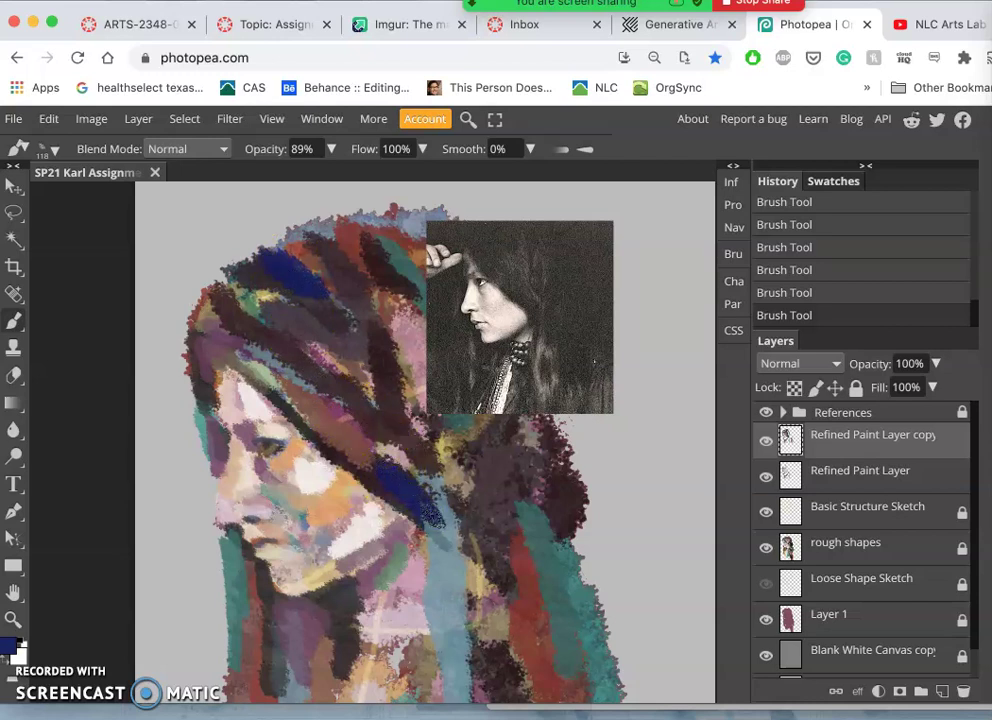
{"action": "left_click_drag", "start_coordinate": [432, 505], "coordinate": [440, 540]}
{"action": "mouse_move", "coordinate": [452, 599]}
{"action": "left_mouse_down"}
{"action": "mouse_move", "coordinate": [393, 488]}
{"action": "mouse_move", "coordinate": [320, 434]}
{"action": "mouse_move", "coordinate": [350, 494]}
{"action": "mouse_move", "coordinate": [363, 512]}
{"action": "mouse_move", "coordinate": [350, 429]}
{"action": "mouse_move", "coordinate": [367, 453]}
{"action": "mouse_move", "coordinate": [328, 466]}
{"action": "mouse_move", "coordinate": [336, 422]}
{"action": "mouse_move", "coordinate": [340, 447]}
{"action": "mouse_move", "coordinate": [277, 478]}
{"action": "left_mouse_up"}
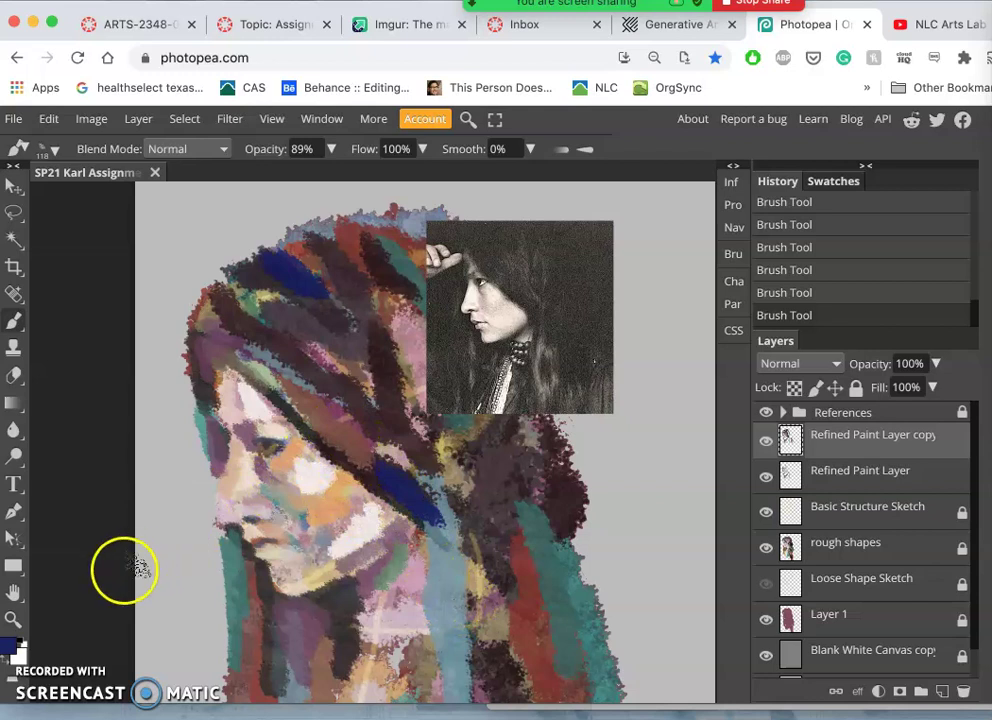
- Start a palette on the blank gray canvas beside the head with navy, pink, red and peach swatches, sampling the last three from the portrait
{"action": "mouse_move", "coordinate": [347, 505]}
{"action": "left_mouse_down"}
{"action": "mouse_move", "coordinate": [410, 456]}
{"action": "mouse_move", "coordinate": [441, 489]}
{"action": "mouse_move", "coordinate": [445, 533]}
{"action": "mouse_move", "coordinate": [421, 586]}
{"action": "left_mouse_up"}
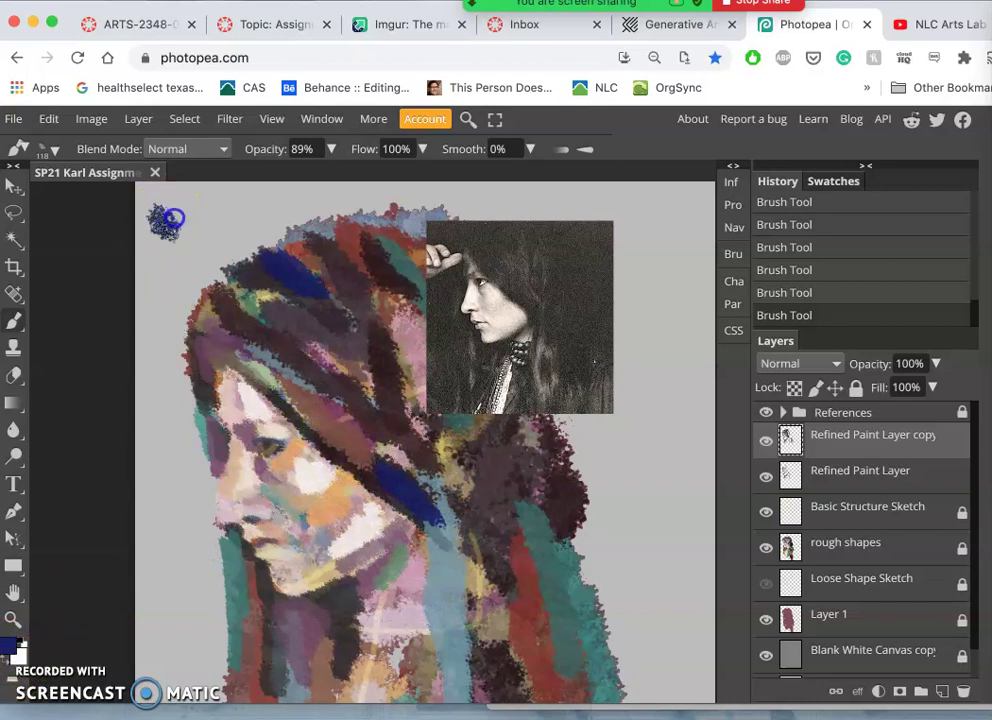
{"action": "left_click", "coordinate": [155, 381]}
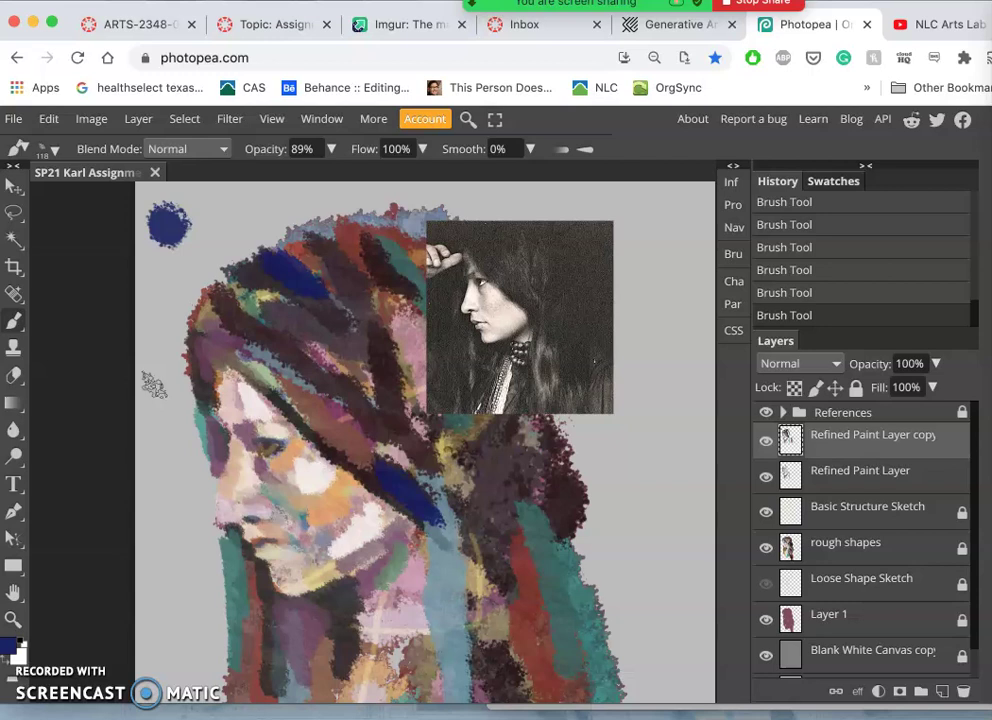
{"action": "mouse_move", "coordinate": [153, 385]}
{"action": "left_mouse_down"}
{"action": "mouse_move", "coordinate": [301, 348]}
{"action": "mouse_move", "coordinate": [303, 379]}
{"action": "mouse_move", "coordinate": [354, 378]}
{"action": "mouse_move", "coordinate": [405, 411]}
{"action": "mouse_move", "coordinate": [457, 481]}
{"action": "mouse_move", "coordinate": [397, 369]}
{"action": "mouse_move", "coordinate": [487, 553]}
{"action": "mouse_move", "coordinate": [486, 525]}
{"action": "mouse_move", "coordinate": [402, 501]}
{"action": "mouse_move", "coordinate": [380, 465]}
{"action": "mouse_move", "coordinate": [416, 355]}
{"action": "left_mouse_up"}
{"action": "left_click", "coordinate": [416, 355], "text": "alt"}
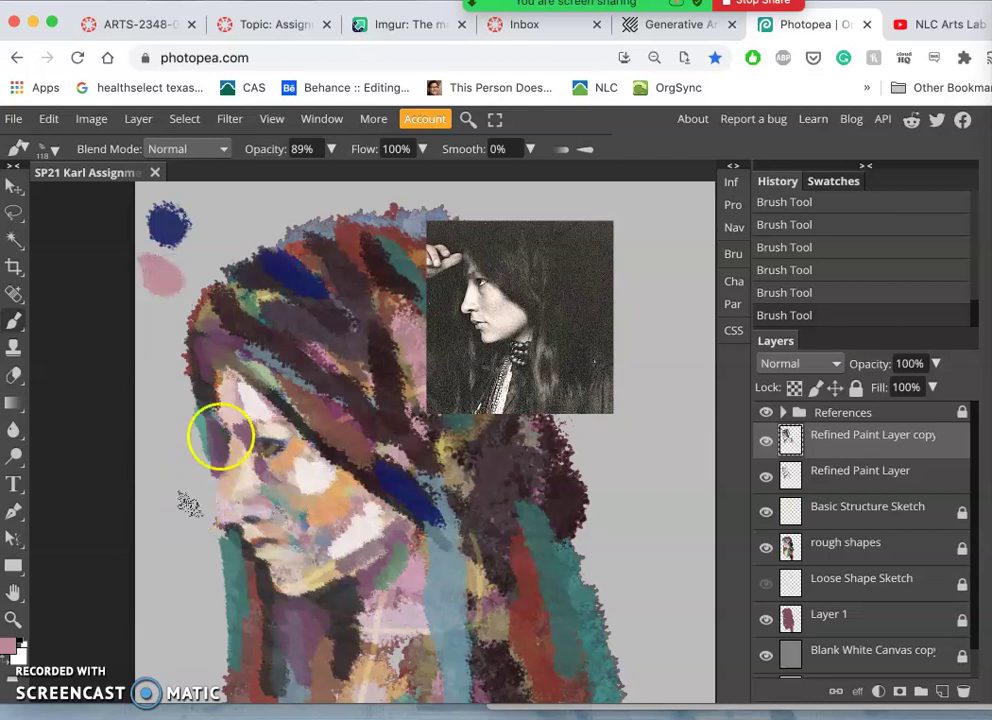
{"action": "left_click", "coordinate": [190, 341], "text": "alt"}
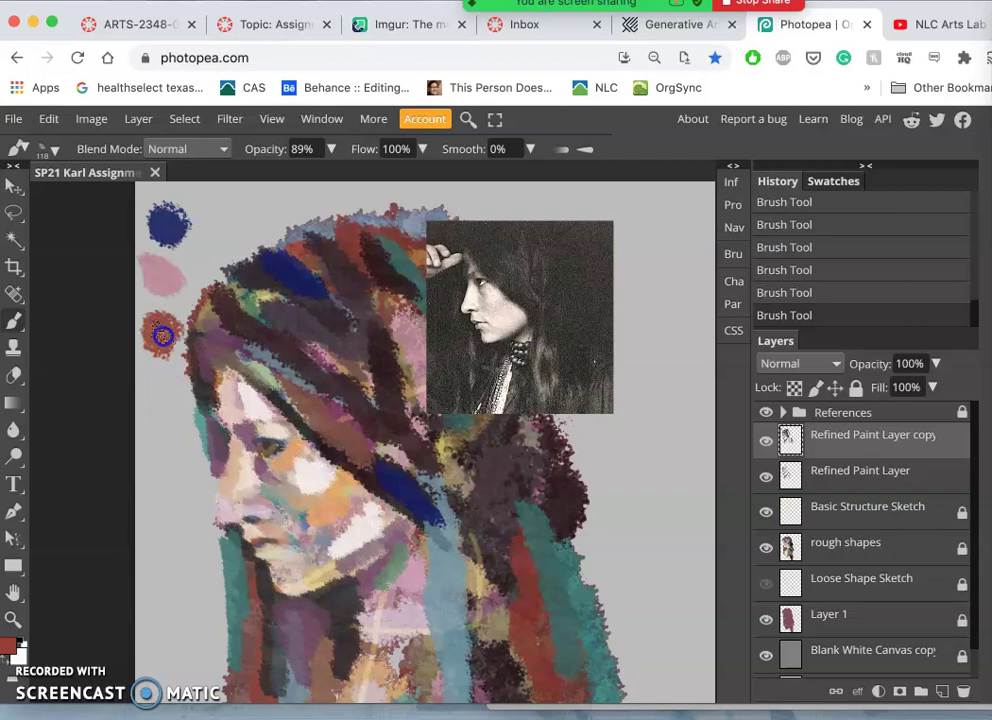
{"action": "left_click", "coordinate": [283, 467], "text": "alt"}
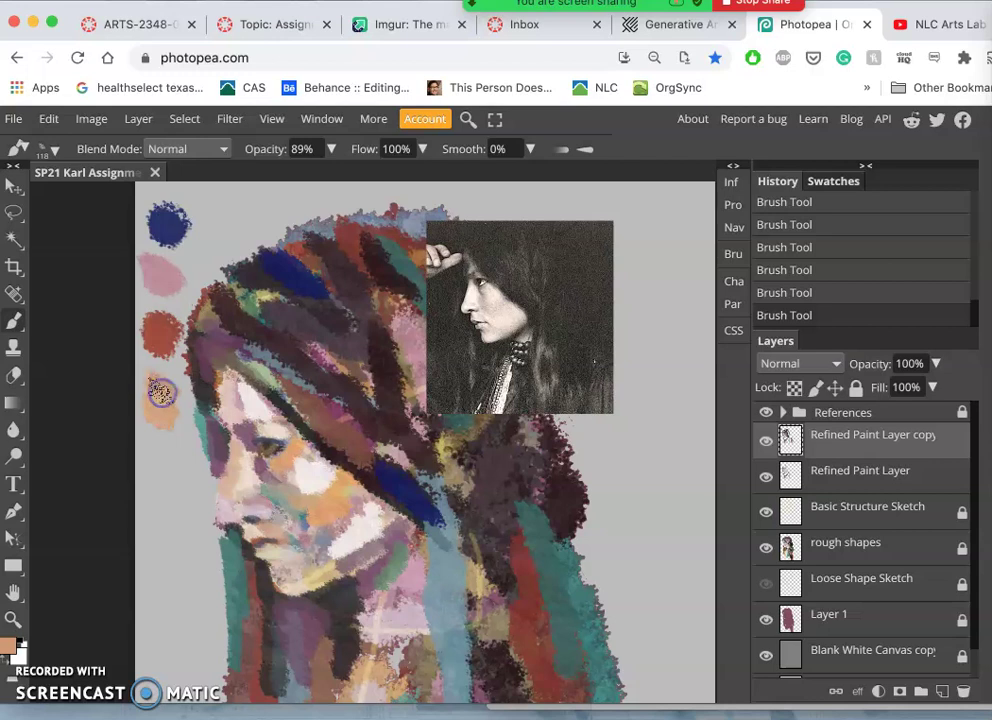
- Add teal, dark maroon and pale pink swatches sampled from the portrait to the palette beside the head
{"action": "left_click", "coordinate": [563, 551], "text": "alt"}
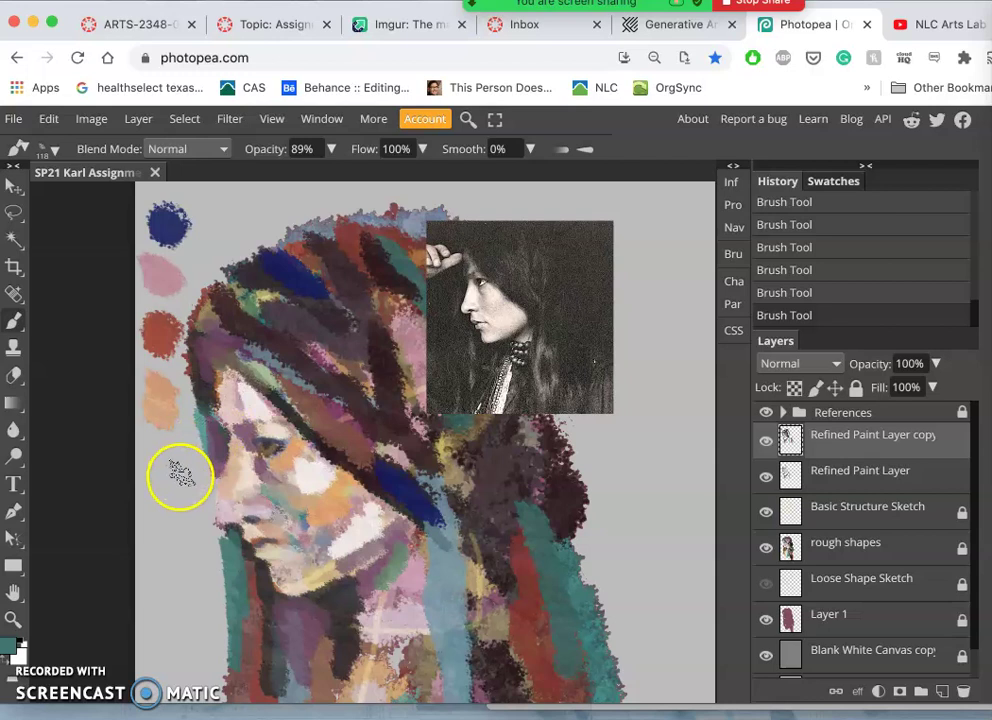
{"action": "left_click", "coordinate": [221, 213], "text": "alt"}
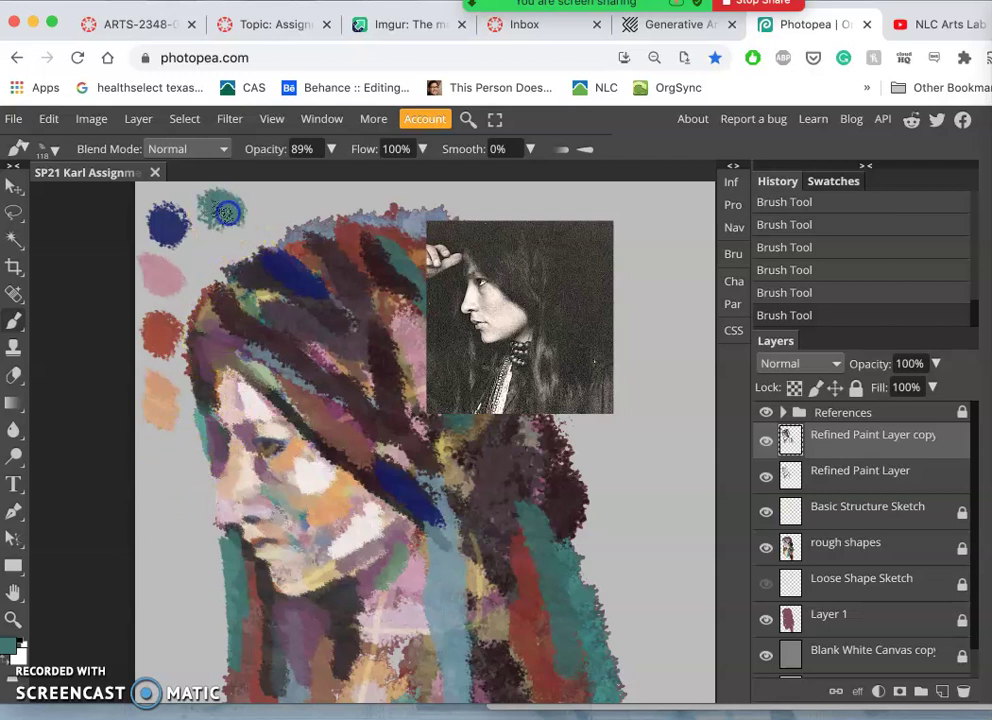
{"action": "mouse_move", "coordinate": [410, 299]}
{"action": "left_mouse_down"}
{"action": "mouse_move", "coordinate": [387, 288]}
{"action": "mouse_move", "coordinate": [387, 277]}
{"action": "left_mouse_up"}
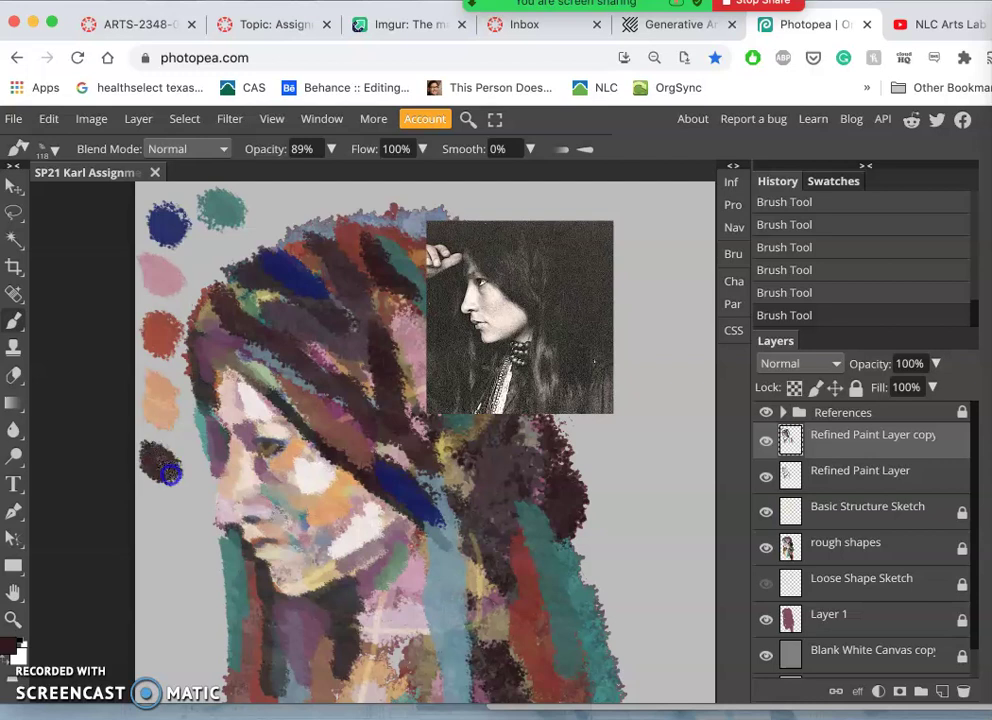
{"action": "mouse_move", "coordinate": [252, 490]}
{"action": "left_mouse_down"}
{"action": "mouse_move", "coordinate": [298, 402]}
{"action": "mouse_move", "coordinate": [287, 385]}
{"action": "mouse_move", "coordinate": [259, 410]}
{"action": "left_mouse_up"}
{"action": "left_click", "coordinate": [259, 410], "text": "alt"}
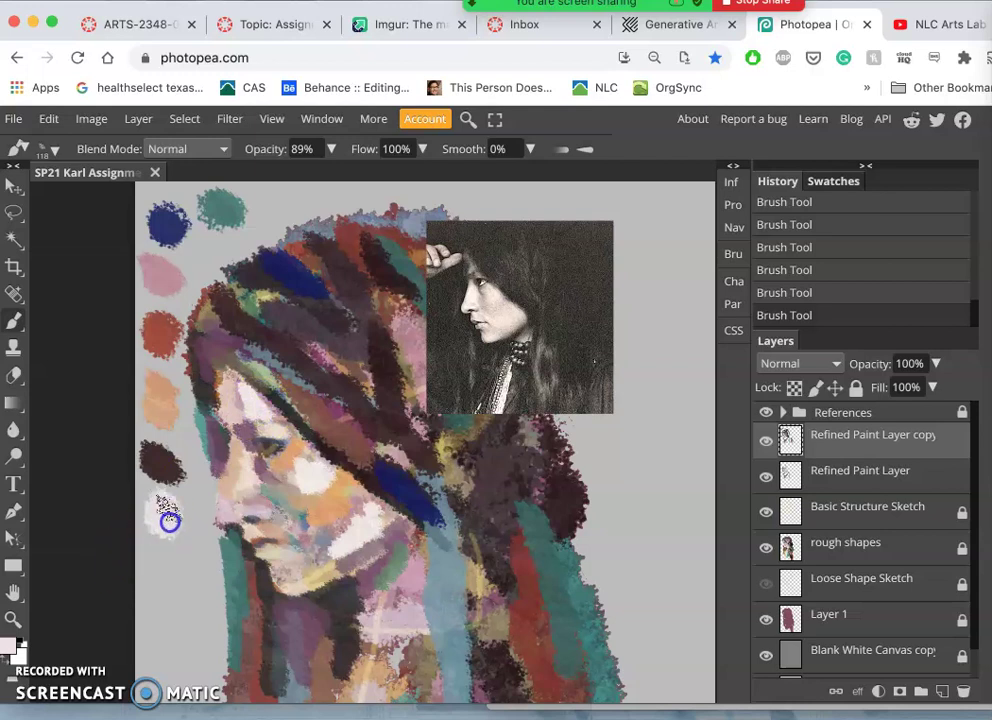
{"action": "left_click", "coordinate": [160, 527]}
- Examine the palette swatches and the repainted hair and face strokes up close and in the wider view
{"action": "scroll", "coordinate": [183, 548], "scroll_direction": "up", "scroll_amount": 6}
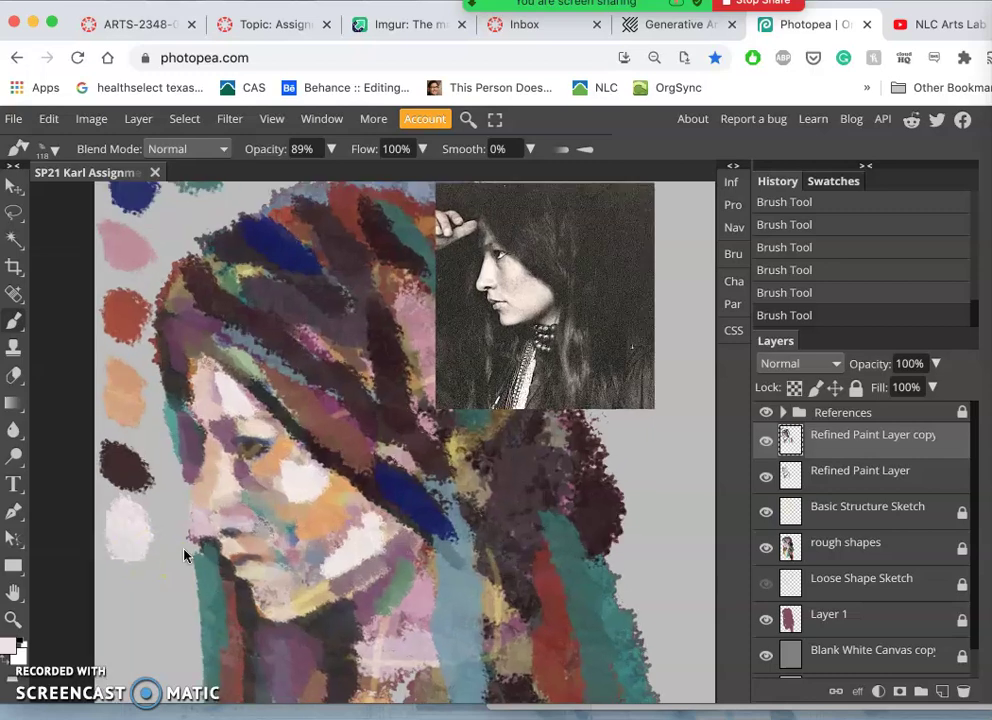
{"action": "scroll", "coordinate": [188, 481], "scroll_direction": "down", "scroll_amount": 4}
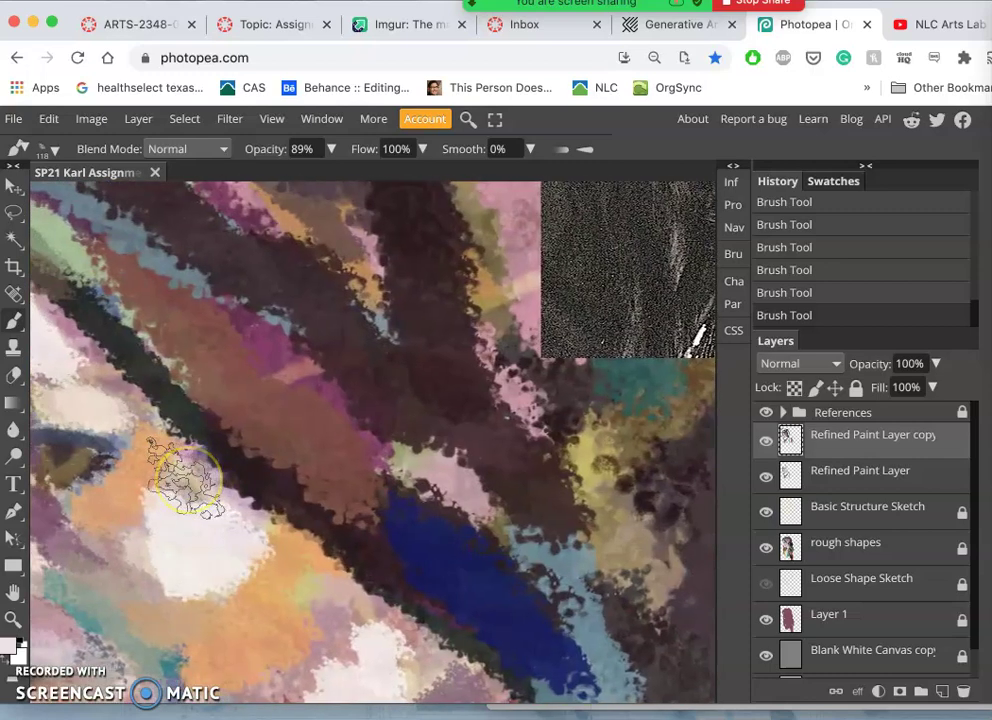
{"action": "scroll", "coordinate": [190, 492], "scroll_direction": "left", "scroll_amount": 6}
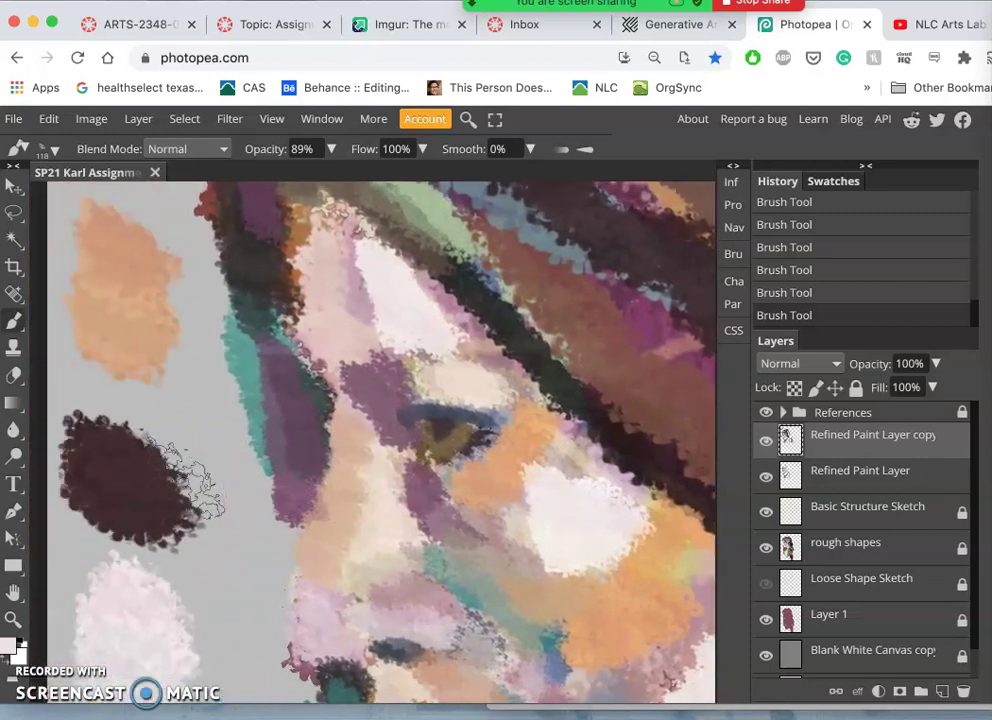
{"action": "left_click_drag", "start_coordinate": [204, 530], "coordinate": [218, 593]}
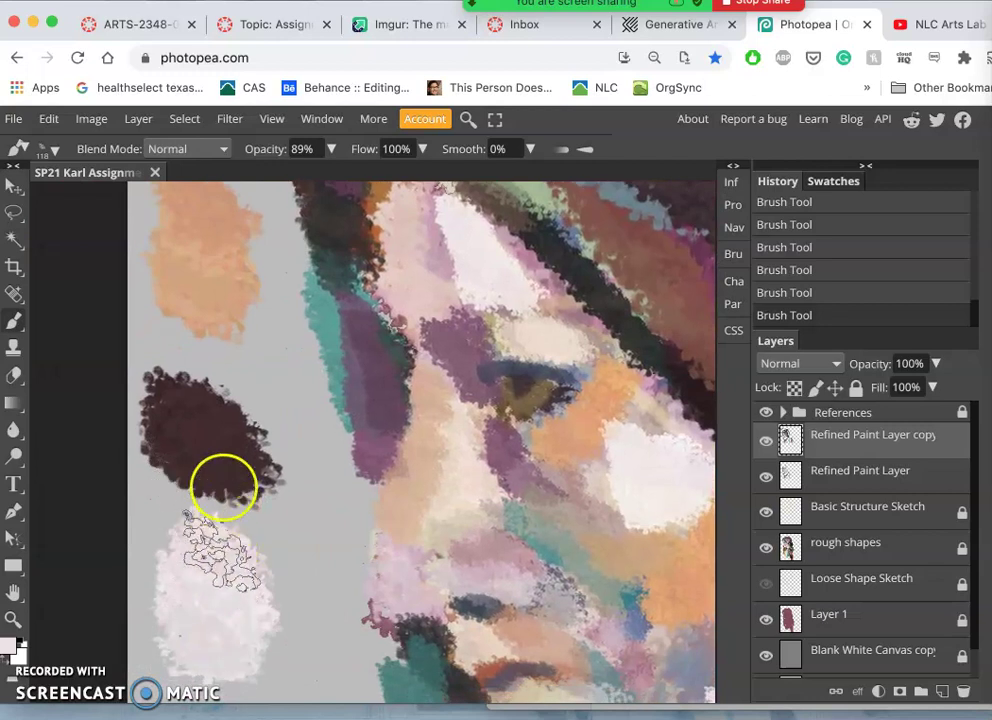
{"action": "scroll", "coordinate": [222, 392], "scroll_direction": "up", "scroll_amount": 10}
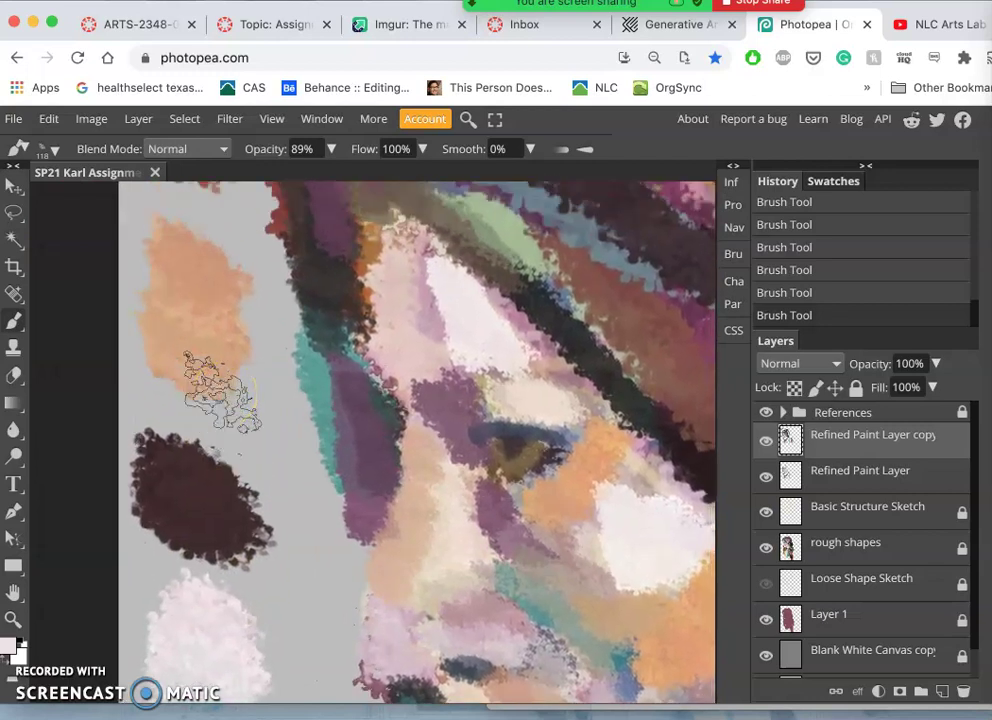
{"action": "scroll", "coordinate": [220, 395], "scroll_direction": "up", "scroll_amount": 6}
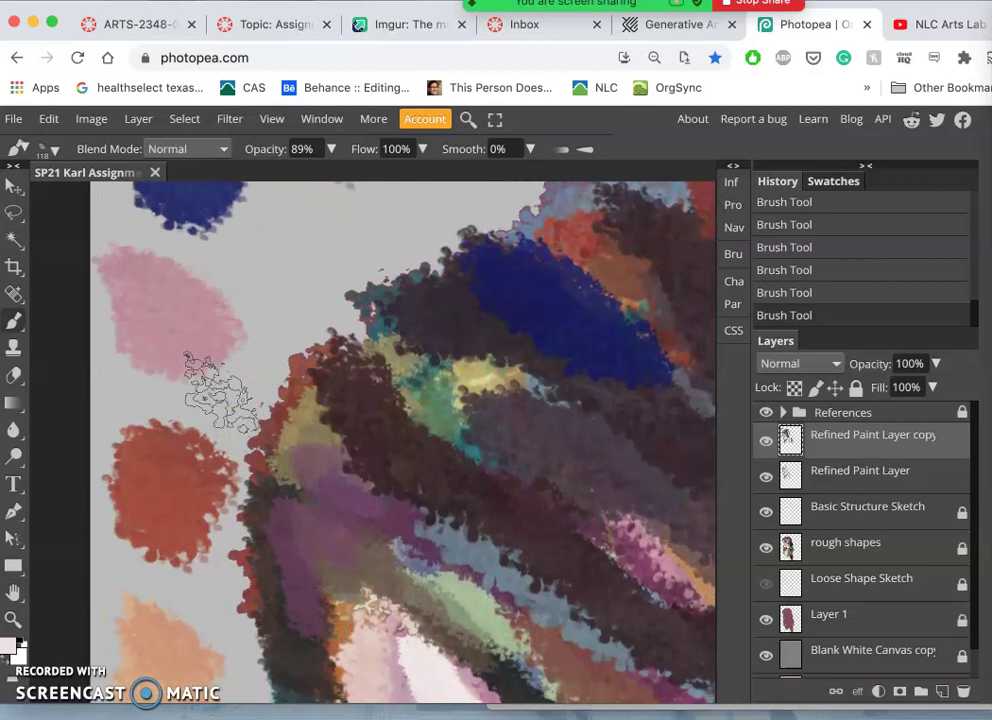
{"action": "scroll", "coordinate": [222, 395], "scroll_direction": "right", "scroll_amount": 5}
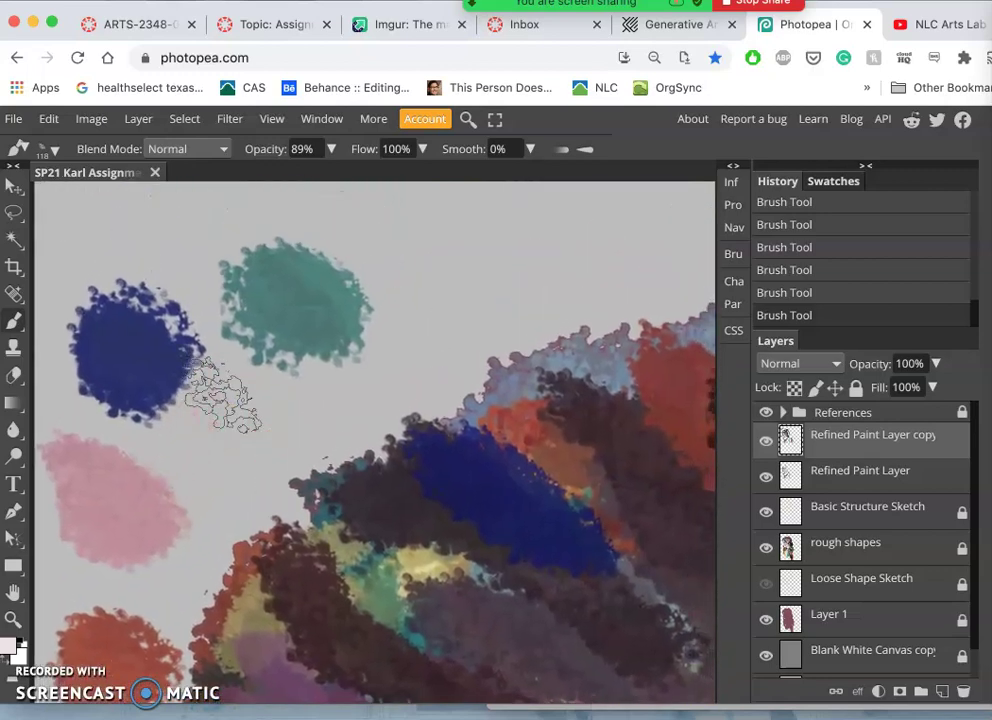
{"action": "scroll", "coordinate": [222, 395], "scroll_direction": "down", "scroll_amount": 5}
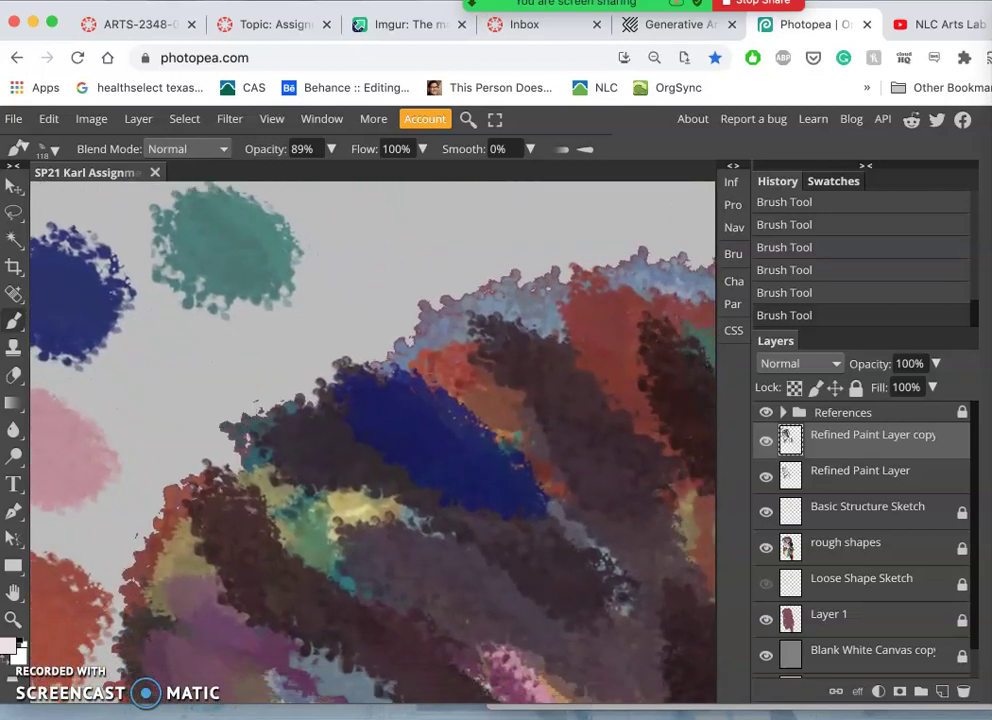
{"action": "scroll", "coordinate": [224, 398], "scroll_direction": "down", "scroll_amount": 4}
{"action": "scroll", "coordinate": [224, 398], "scroll_direction": "right", "scroll_amount": 3}
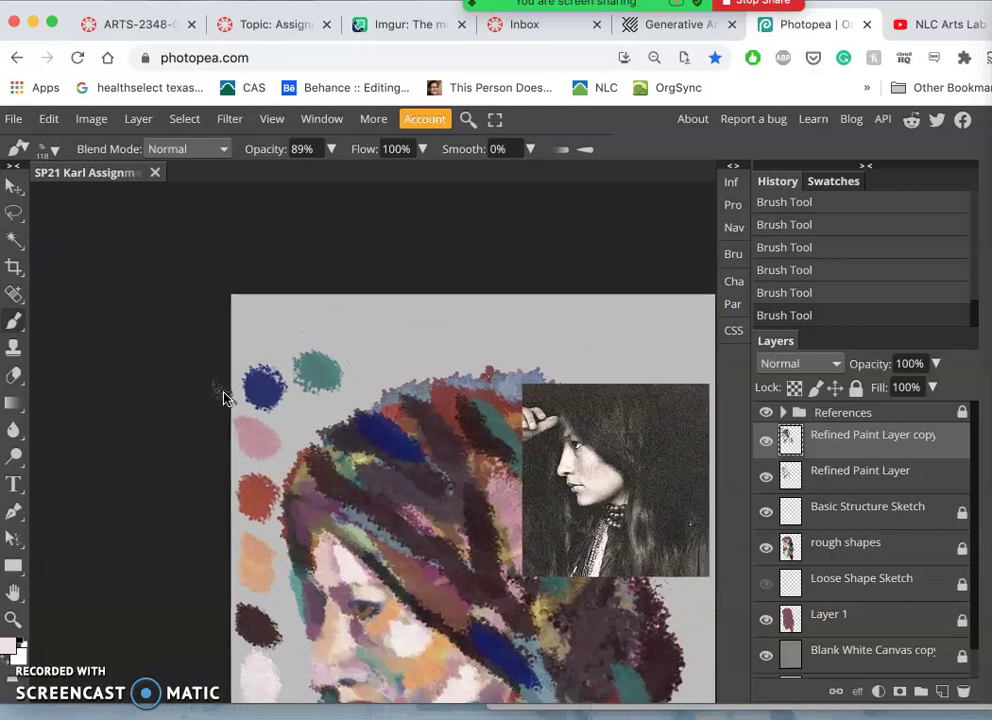
- Show the Navigator for an overview of the whole canvas
{"action": "scroll", "coordinate": [224, 398], "scroll_direction": "up", "scroll_amount": 5}
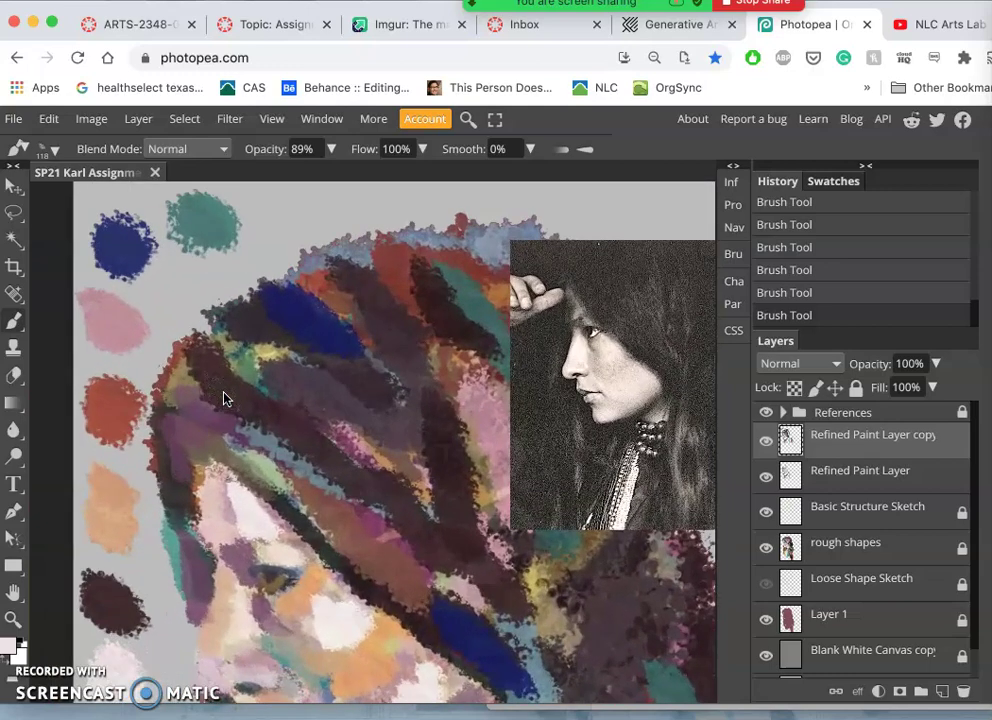
{"action": "scroll", "coordinate": [224, 398], "scroll_direction": "down", "scroll_amount": 4}
{"action": "scroll", "coordinate": [224, 398], "scroll_direction": "right", "scroll_amount": 2}
{"action": "scroll", "coordinate": [224, 398], "scroll_direction": "up", "scroll_amount": 2}
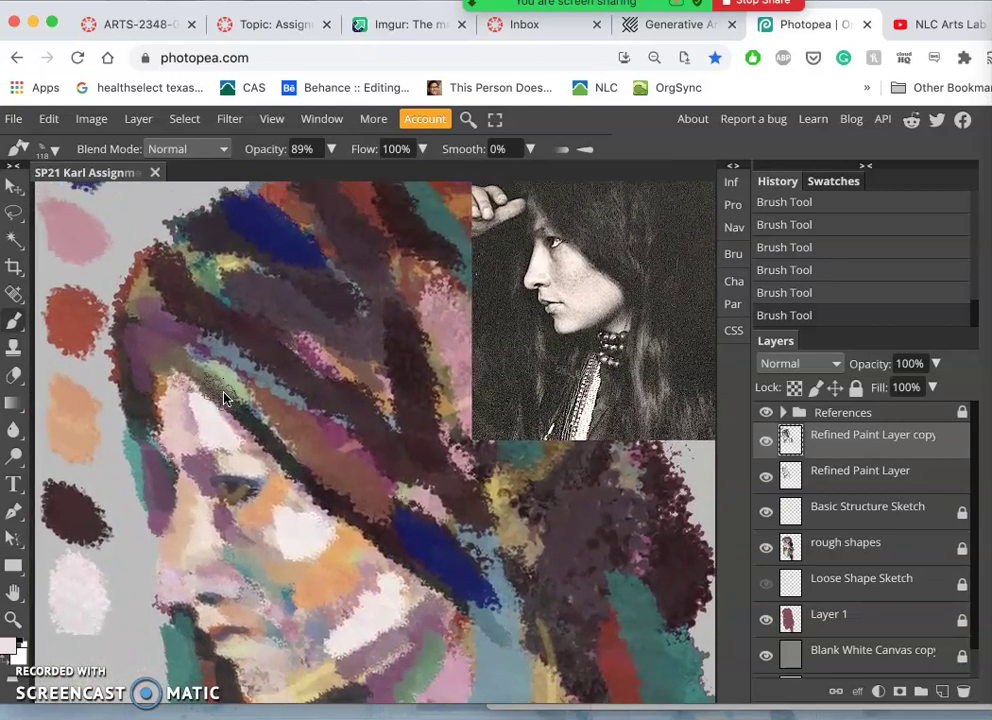
{"action": "scroll", "coordinate": [224, 398], "scroll_direction": "down", "scroll_amount": 5}
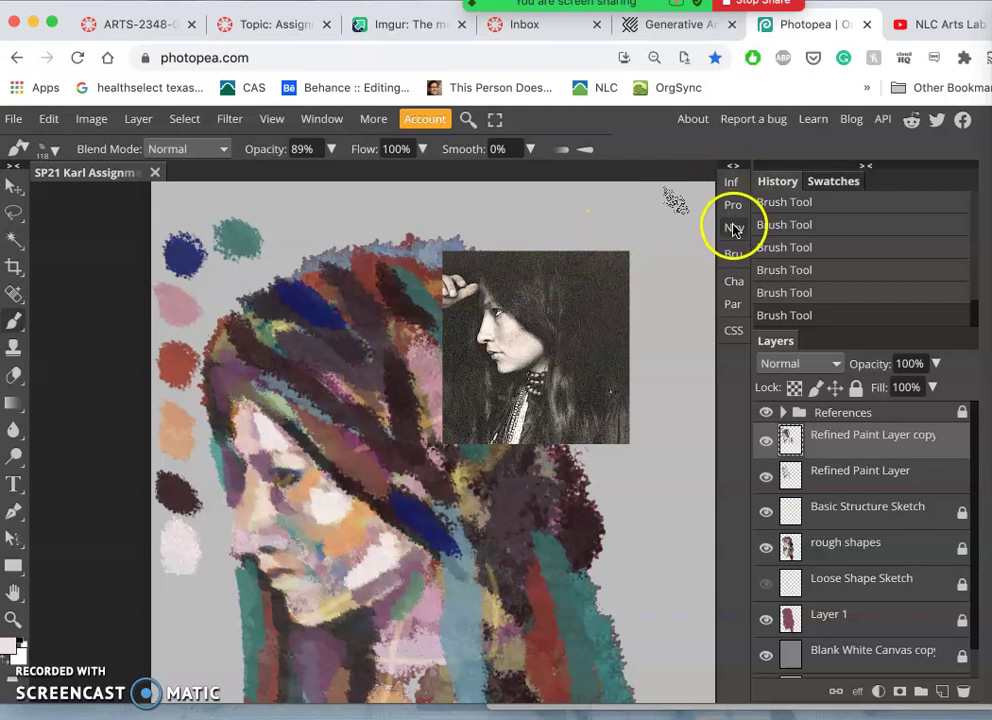
{"action": "left_click", "coordinate": [317, 122]}
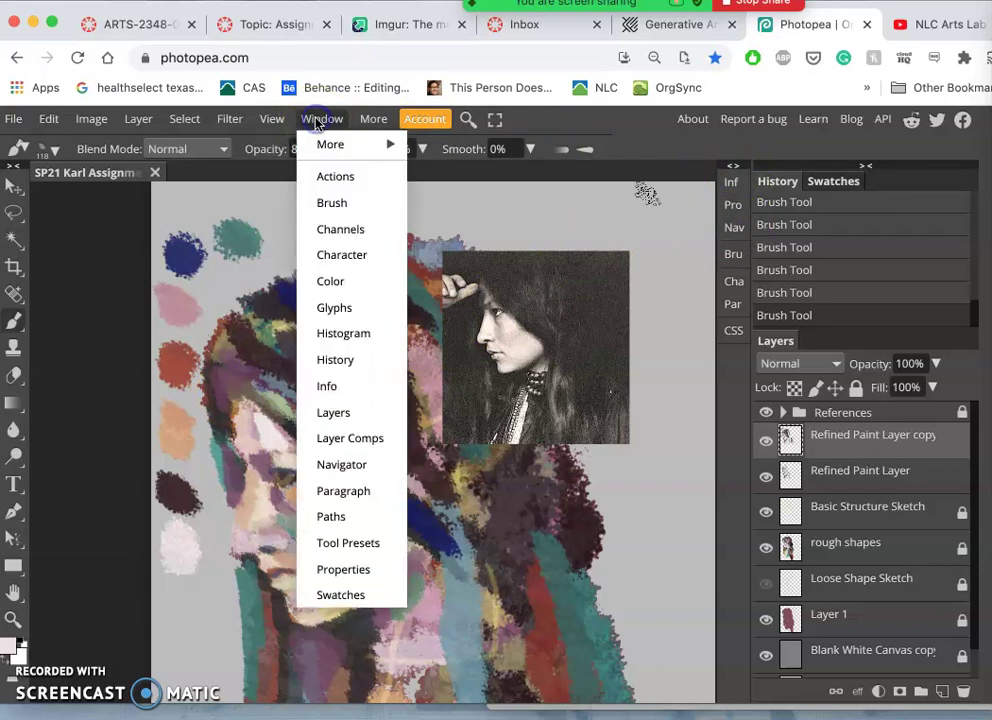
{"action": "left_click", "coordinate": [341, 464]}
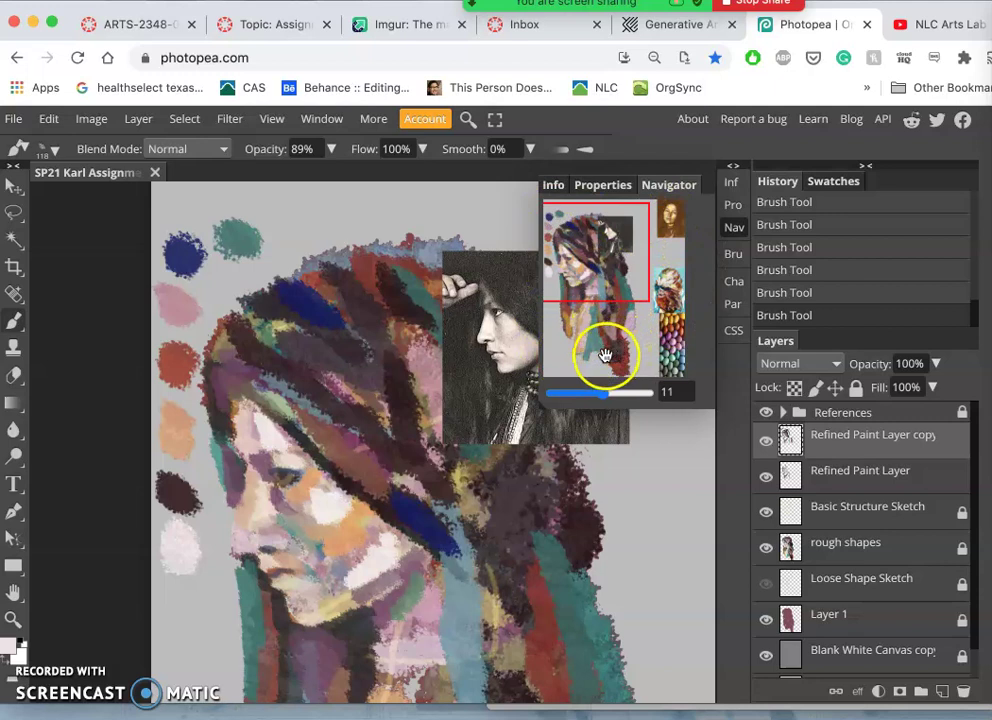
- Examine the portrait's hair and face beside the black-and-white reference photo, using the Navigator overview
{"action": "left_click", "coordinate": [318, 386]}
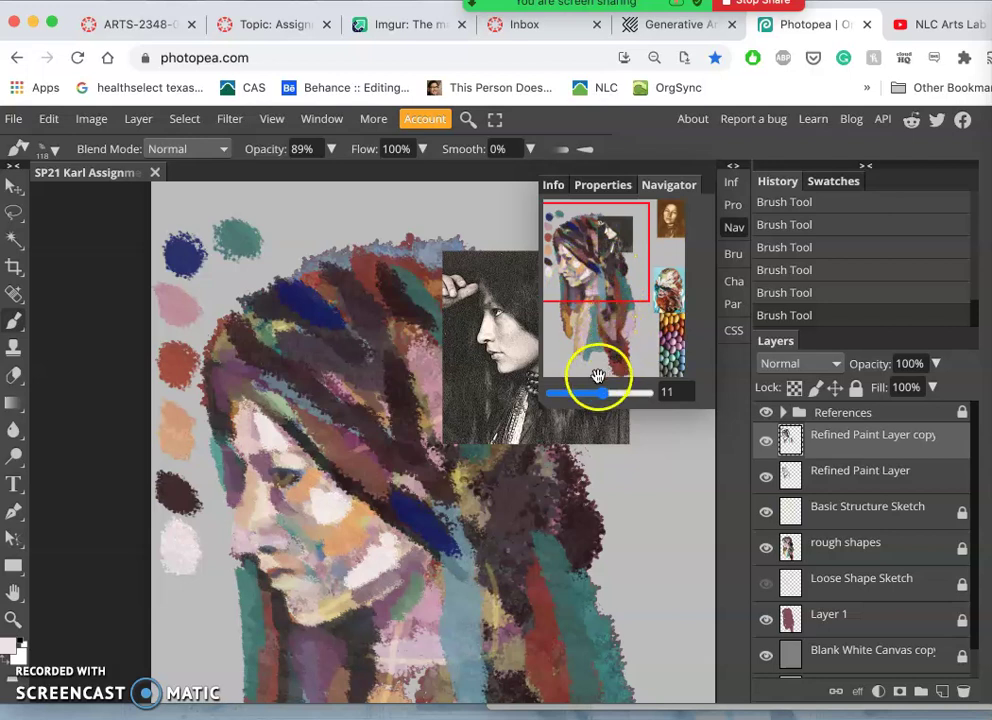
{"action": "left_click", "coordinate": [475, 563]}
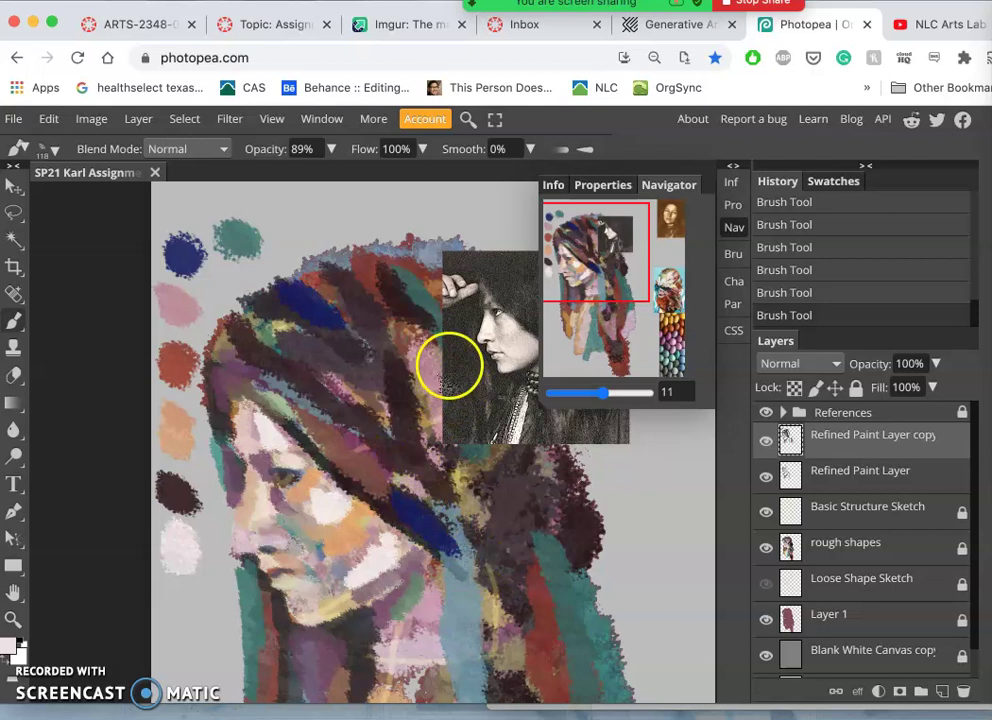
{"action": "scroll", "coordinate": [391, 346], "scroll_direction": "right", "scroll_amount": 2}
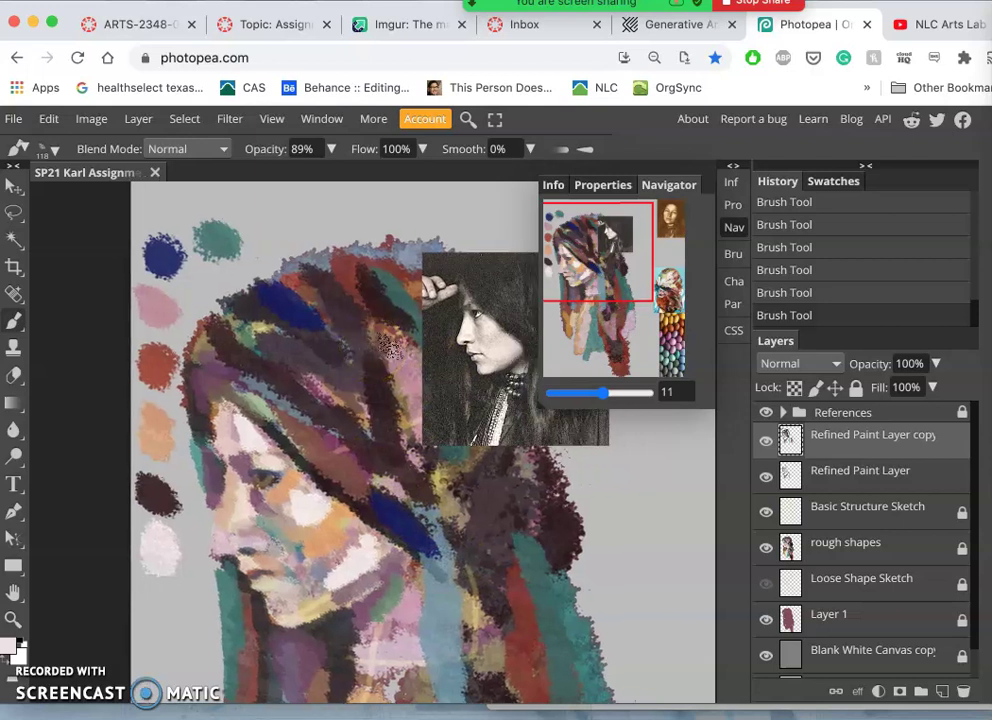
{"action": "scroll", "coordinate": [386, 344], "scroll_direction": "right", "scroll_amount": 3}
{"action": "scroll", "coordinate": [389, 343], "scroll_direction": "right", "scroll_amount": 2}
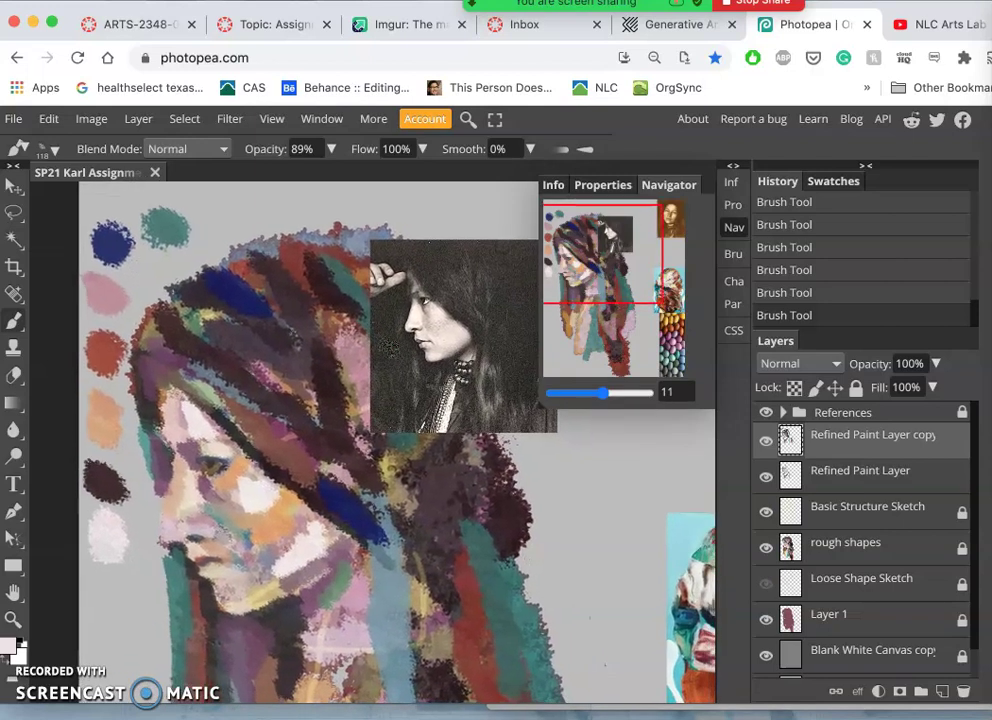
{"action": "mouse_move", "coordinate": [389, 343]}
{"action": "left_mouse_down"}
{"action": "mouse_move", "coordinate": [421, 343]}
{"action": "mouse_move", "coordinate": [587, 232]}
{"action": "mouse_move", "coordinate": [598, 277]}
{"action": "mouse_move", "coordinate": [599, 250]}
{"action": "left_mouse_up"}
{"action": "mouse_move", "coordinate": [335, 470]}
{"action": "left_mouse_down"}
{"action": "mouse_move", "coordinate": [310, 431]}
{"action": "mouse_move", "coordinate": [237, 447]}
{"action": "mouse_move", "coordinate": [222, 435]}
{"action": "mouse_move", "coordinate": [257, 434]}
{"action": "mouse_move", "coordinate": [237, 405]}
{"action": "mouse_move", "coordinate": [197, 421]}
{"action": "left_mouse_up"}
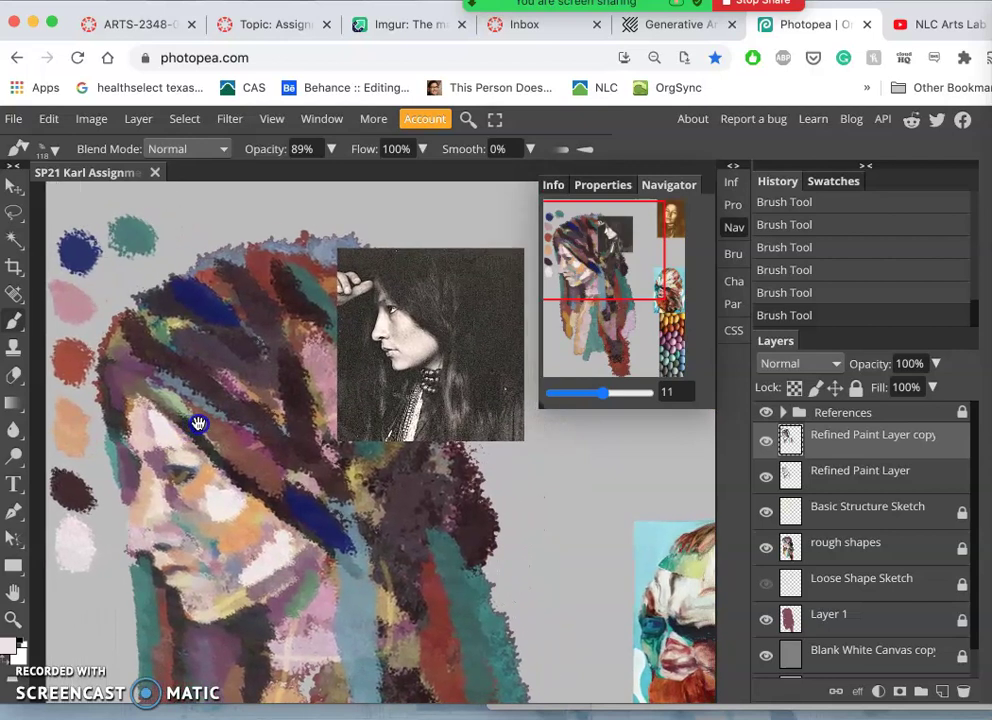
{"action": "left_click", "coordinate": [226, 472]}
{"action": "mouse_move", "coordinate": [226, 472]}
{"action": "left_mouse_down"}
{"action": "mouse_move", "coordinate": [238, 523]}
{"action": "mouse_move", "coordinate": [292, 532]}
{"action": "mouse_move", "coordinate": [432, 489]}
{"action": "mouse_move", "coordinate": [447, 474]}
{"action": "mouse_move", "coordinate": [433, 447]}
{"action": "mouse_move", "coordinate": [412, 487]}
{"action": "left_mouse_up"}
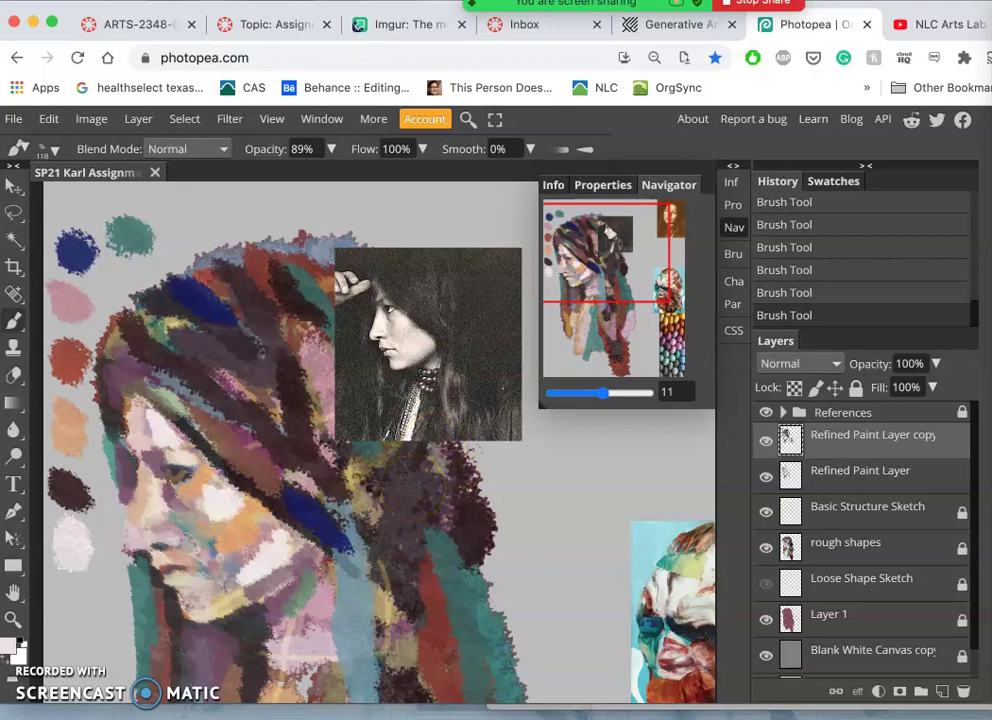
{"action": "left_click", "coordinate": [420, 497]}
{"action": "left_click_drag", "start_coordinate": [394, 507], "coordinate": [394, 525]}
{"action": "left_click_drag", "start_coordinate": [472, 568], "coordinate": [458, 614]}
{"action": "key", "text": "super+z"}
- Make Refined Paint Layer active and set the brush size to 37 px for finer strokes on the face
{"action": "left_click_drag", "start_coordinate": [270, 560], "coordinate": [245, 545]}
{"action": "scroll", "coordinate": [243, 545], "scroll_direction": "up", "scroll_amount": 5}
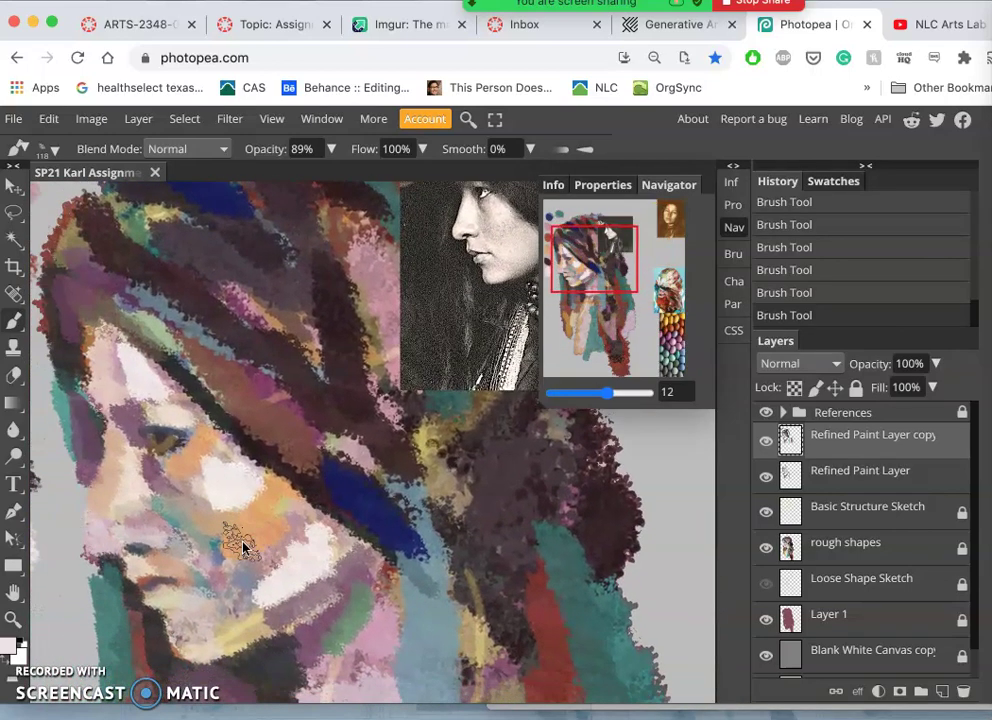
{"action": "scroll", "coordinate": [243, 545], "scroll_direction": "up", "scroll_amount": 3}
{"action": "mouse_move", "coordinate": [199, 487]}
{"action": "left_mouse_down"}
{"action": "mouse_move", "coordinate": [215, 432]}
{"action": "mouse_move", "coordinate": [140, 203]}
{"action": "left_mouse_up"}
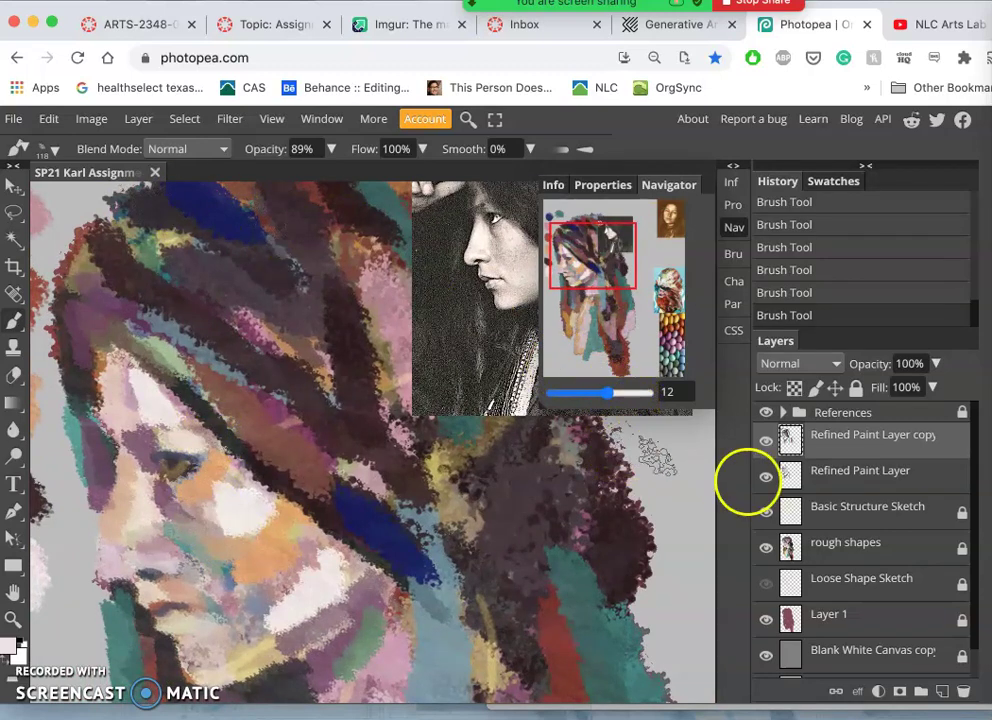
{"action": "left_click", "coordinate": [835, 474]}
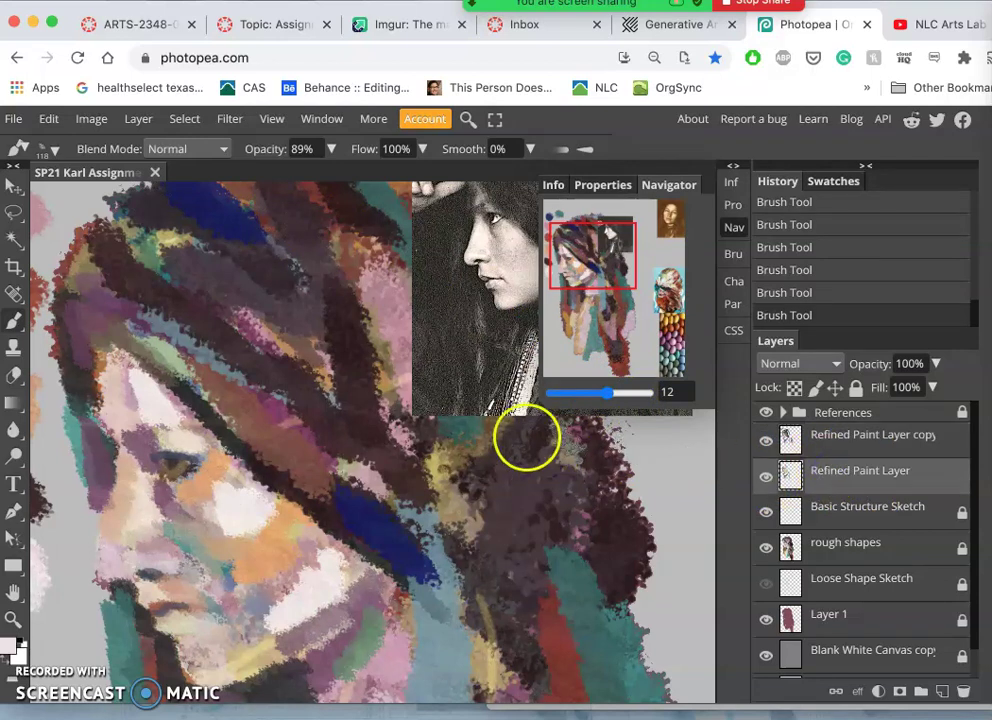
{"action": "left_click", "coordinate": [56, 151]}
{"action": "left_click", "coordinate": [100, 197]}
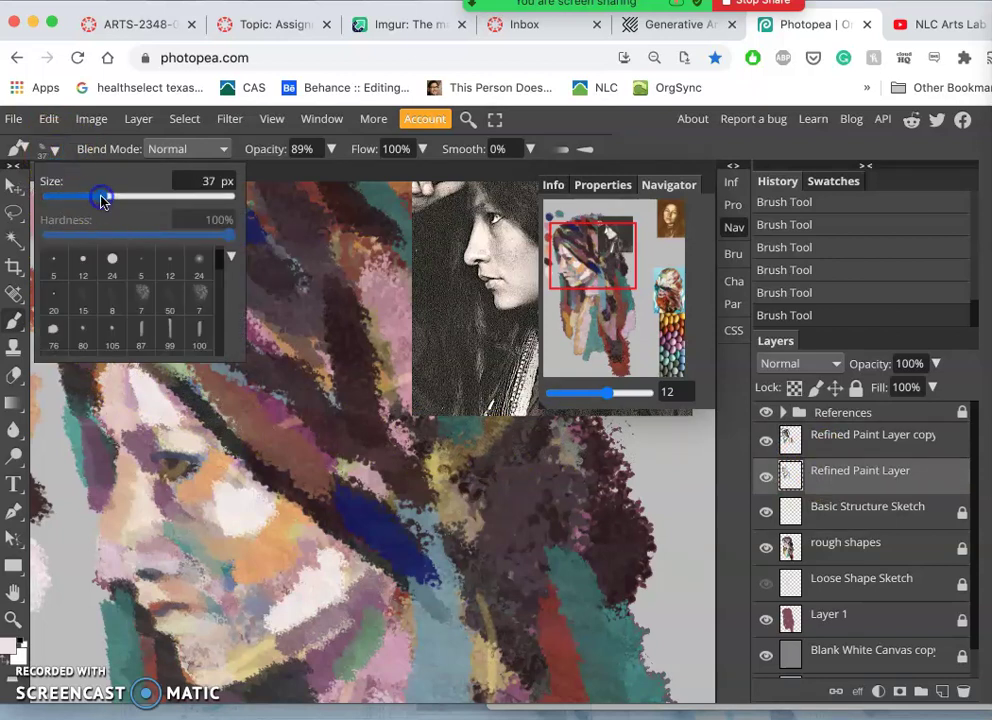
- Sample dark purple from the hair and dab it along the hair edge in front of the face
{"action": "mouse_move", "coordinate": [163, 462]}
{"action": "left_mouse_down"}
{"action": "mouse_move", "coordinate": [122, 507]}
{"action": "mouse_move", "coordinate": [137, 476]}
{"action": "mouse_move", "coordinate": [142, 510]}
{"action": "mouse_move", "coordinate": [125, 522]}
{"action": "mouse_move", "coordinate": [109, 472]}
{"action": "mouse_move", "coordinate": [103, 498]}
{"action": "left_mouse_up"}
{"action": "left_click", "coordinate": [104, 479], "text": "alt"}
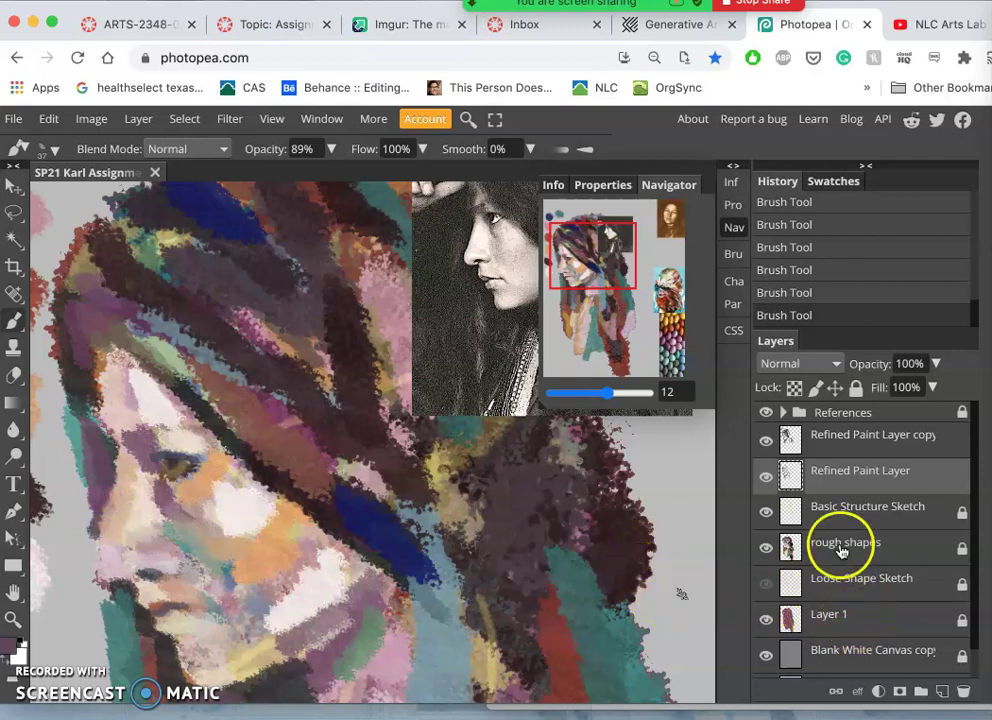
{"action": "left_click", "coordinate": [848, 444]}
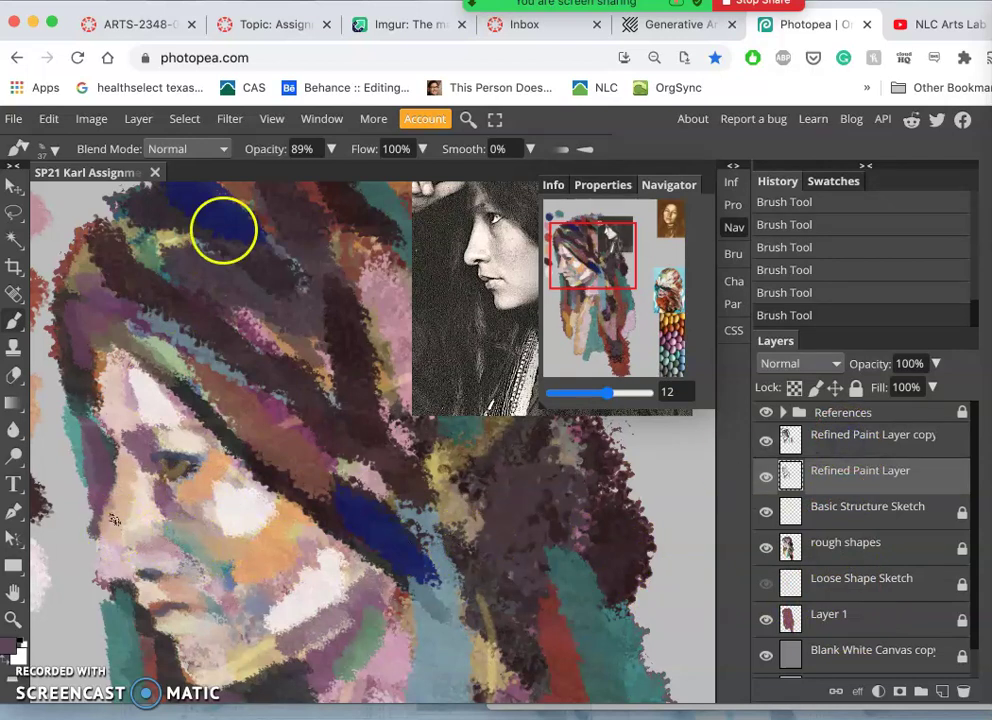
- Set the brush opacity to 75% and paint muted green, sampled from the upper hair, along the outer hair edge in front of the face
{"action": "left_click", "coordinate": [331, 150]}
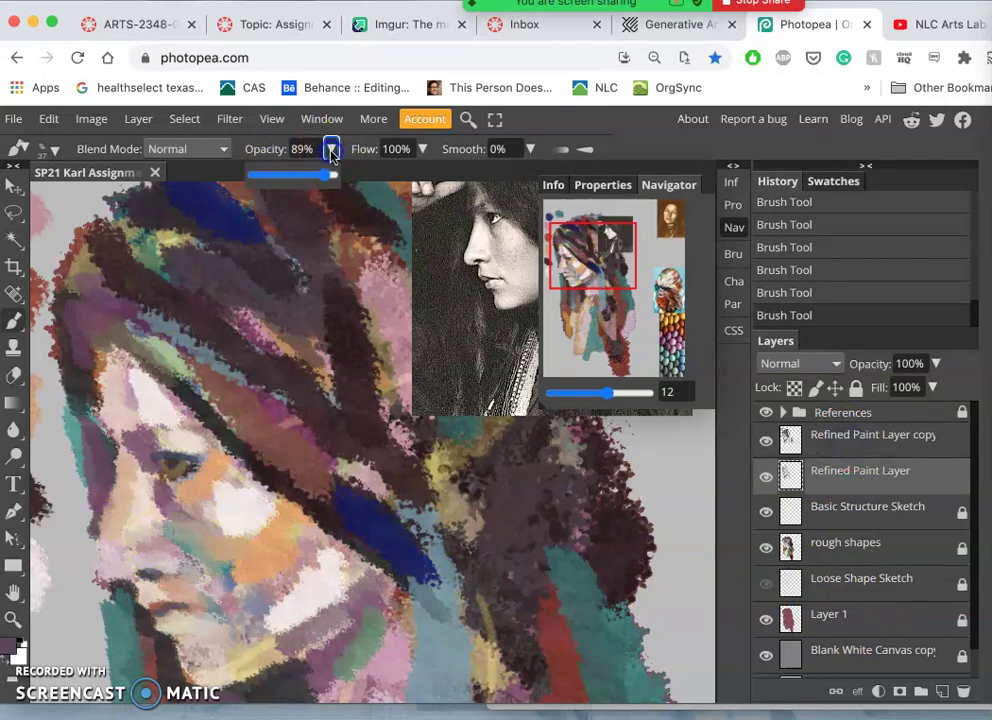
{"action": "left_click", "coordinate": [313, 175]}
{"action": "mouse_move", "coordinate": [138, 330]}
{"action": "left_mouse_down"}
{"action": "mouse_move", "coordinate": [147, 294]}
{"action": "mouse_move", "coordinate": [157, 232]}
{"action": "left_mouse_up"}
{"action": "left_click", "coordinate": [144, 248]}
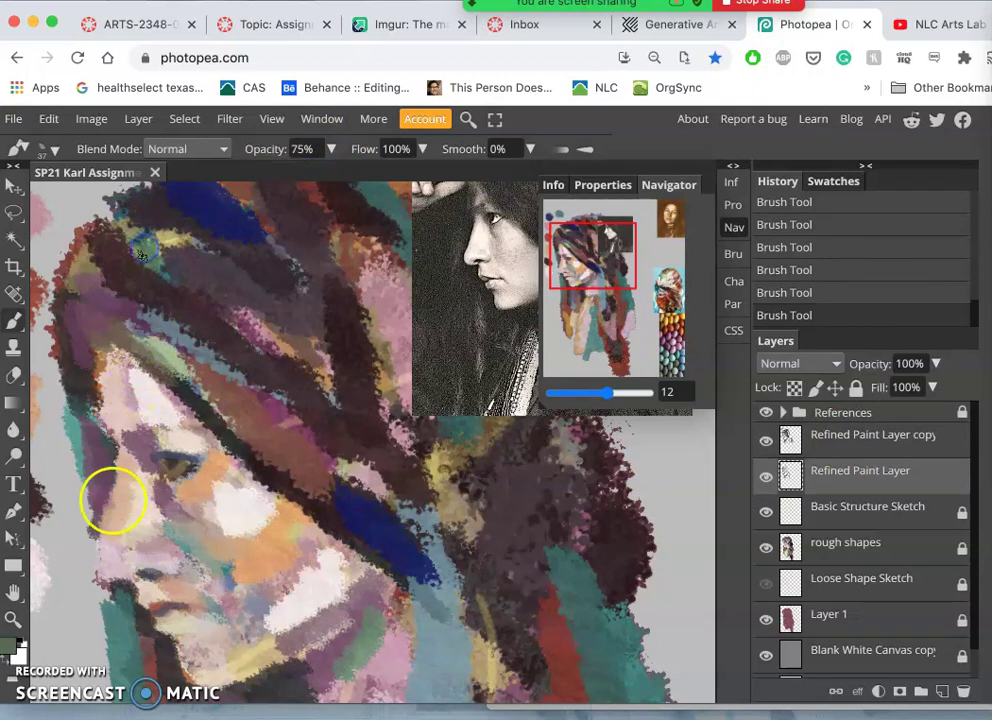
{"action": "mouse_move", "coordinate": [83, 493]}
{"action": "left_mouse_down"}
{"action": "mouse_move", "coordinate": [73, 472]}
{"action": "mouse_move", "coordinate": [82, 481]}
{"action": "left_mouse_up"}
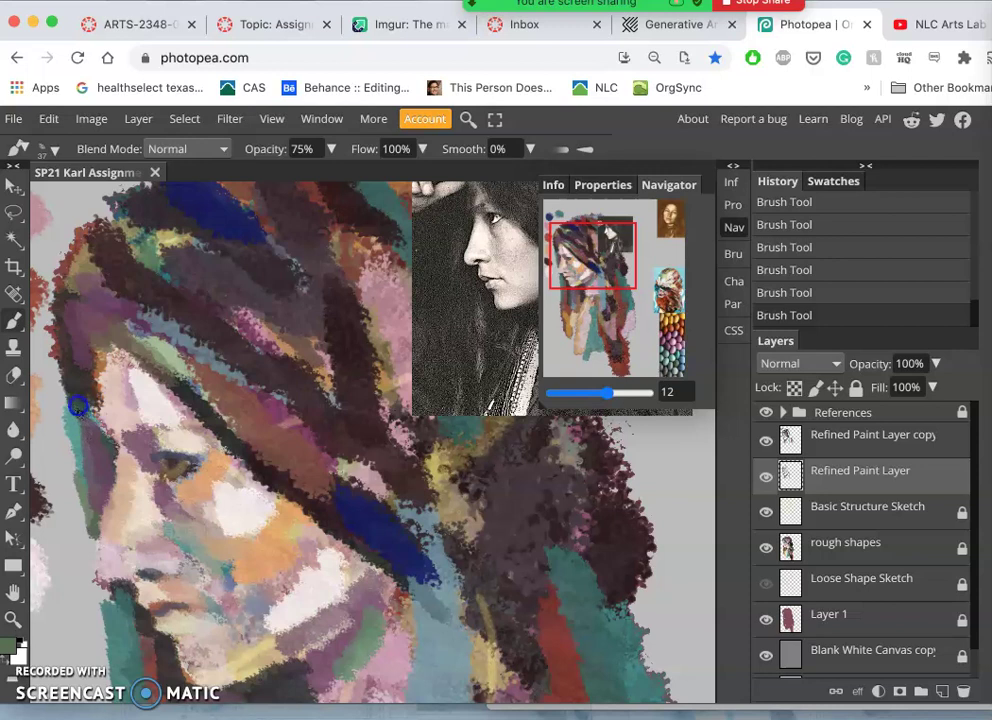
{"action": "mouse_move", "coordinate": [77, 401]}
{"action": "left_mouse_down"}
{"action": "mouse_move", "coordinate": [69, 467]}
{"action": "mouse_move", "coordinate": [79, 459]}
{"action": "left_mouse_up"}
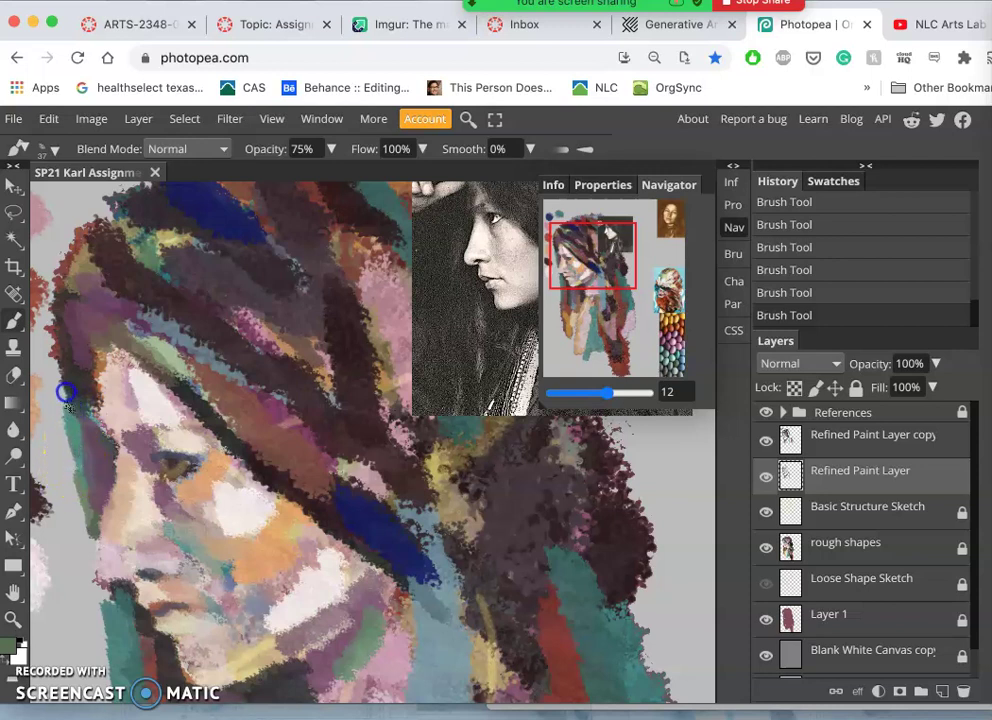
- Paint sampled slate blue down the outer hair edge beside the forehead and dark maroon at its lower end
{"action": "mouse_move", "coordinate": [59, 334]}
{"action": "left_mouse_down"}
{"action": "mouse_move", "coordinate": [125, 384]}
{"action": "mouse_move", "coordinate": [154, 360]}
{"action": "mouse_move", "coordinate": [201, 360]}
{"action": "mouse_move", "coordinate": [196, 395]}
{"action": "left_mouse_up"}
{"action": "left_click_drag", "start_coordinate": [82, 385], "coordinate": [79, 487]}
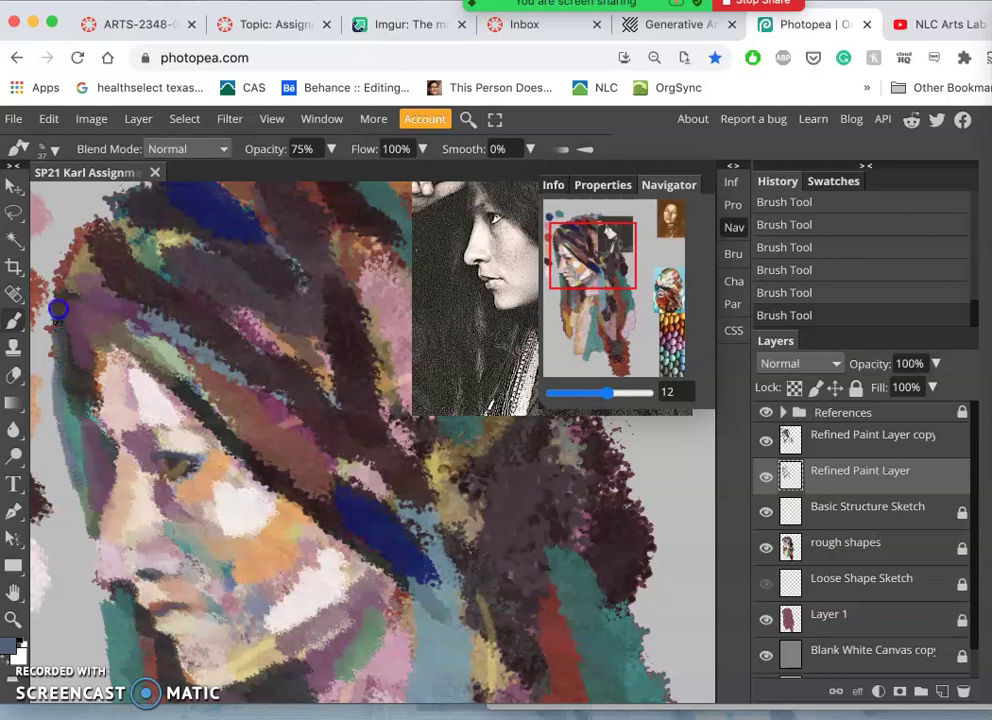
{"action": "mouse_move", "coordinate": [60, 288]}
{"action": "left_mouse_down"}
{"action": "mouse_move", "coordinate": [301, 394]}
{"action": "mouse_move", "coordinate": [153, 475]}
{"action": "mouse_move", "coordinate": [132, 499]}
{"action": "mouse_move", "coordinate": [94, 512]}
{"action": "mouse_move", "coordinate": [73, 487]}
{"action": "left_mouse_up"}
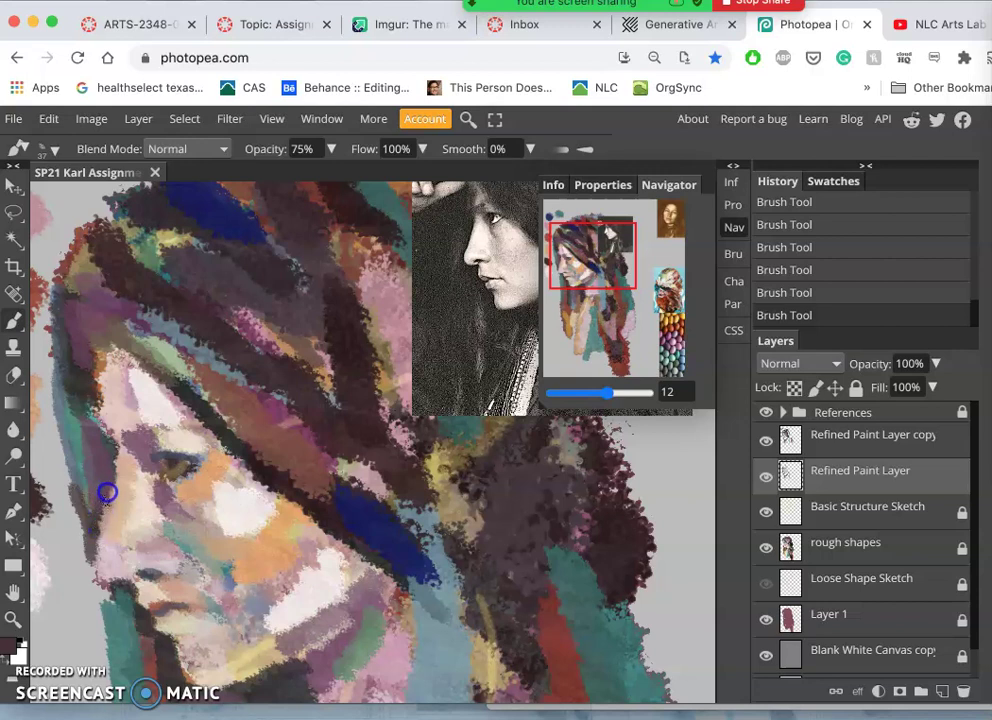
- On Refined Paint Layer copy, paint dark maroon where the front hair edge meets the face
{"action": "left_click", "coordinate": [820, 455]}
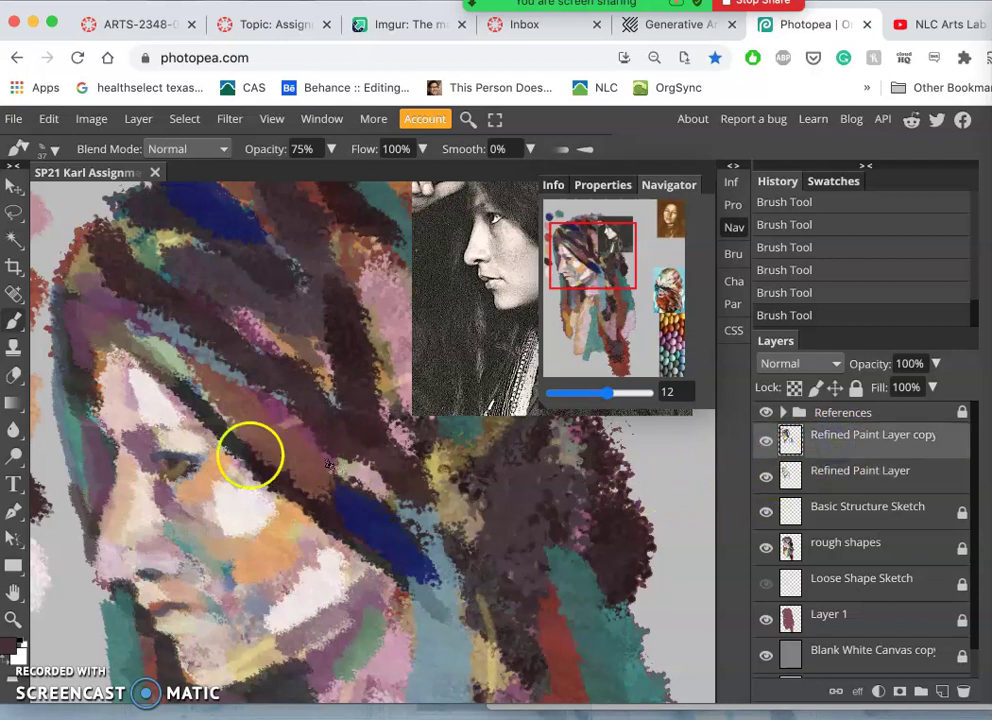
{"action": "left_click", "coordinate": [112, 484]}
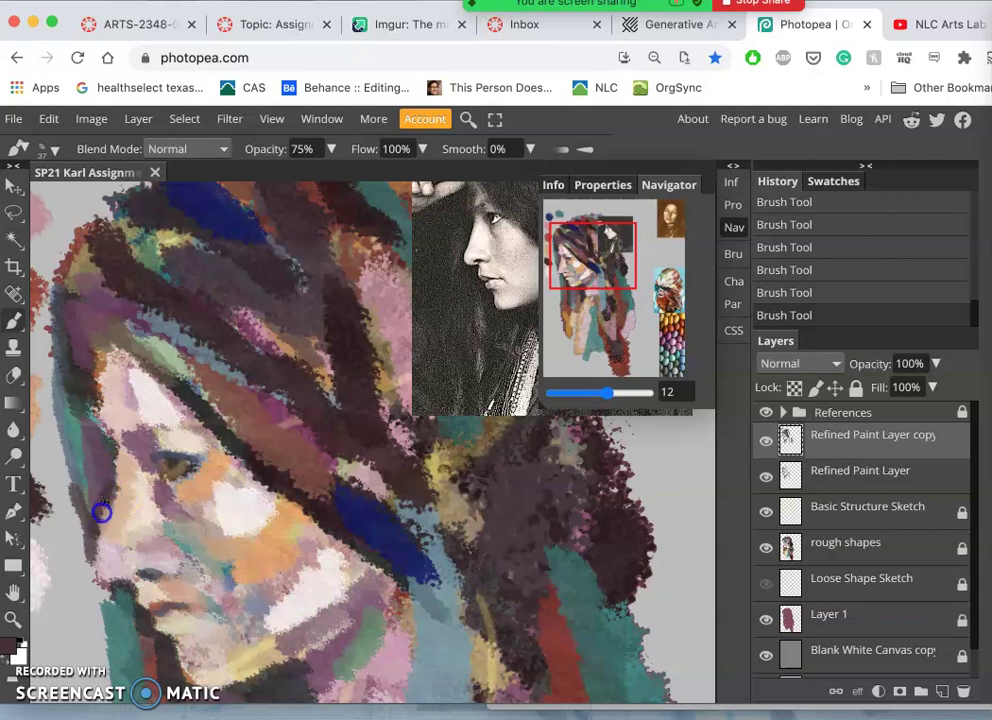